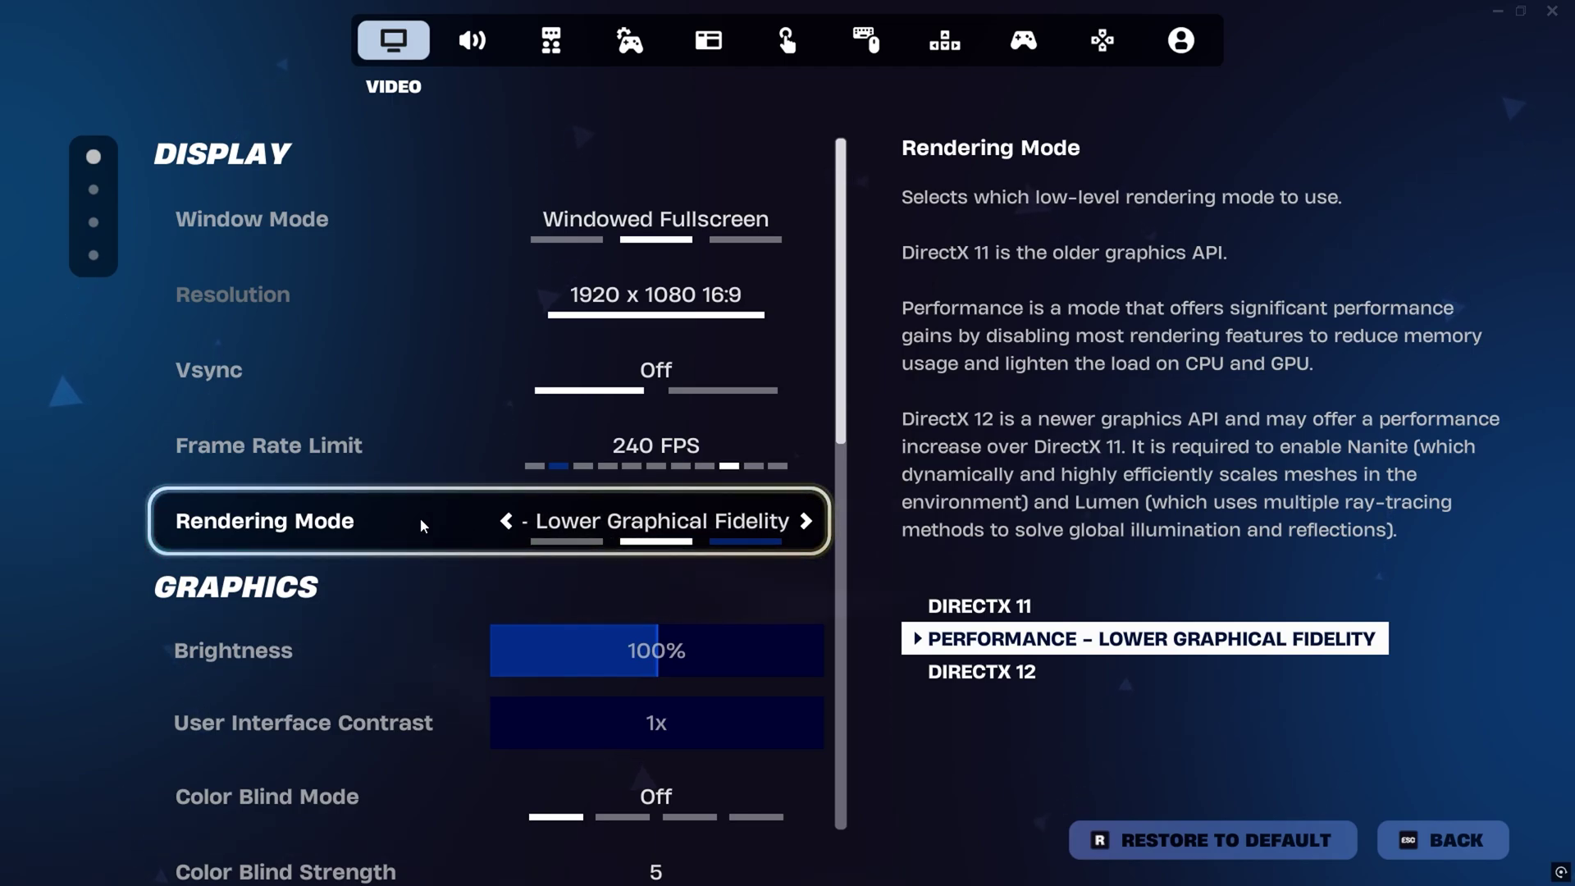
Raise Fortnite's Brightness slider from 100% to 150% in Video settings.
{"action": "scroll", "coordinate": [419, 518], "scroll_direction": "down", "scroll_amount": 2}
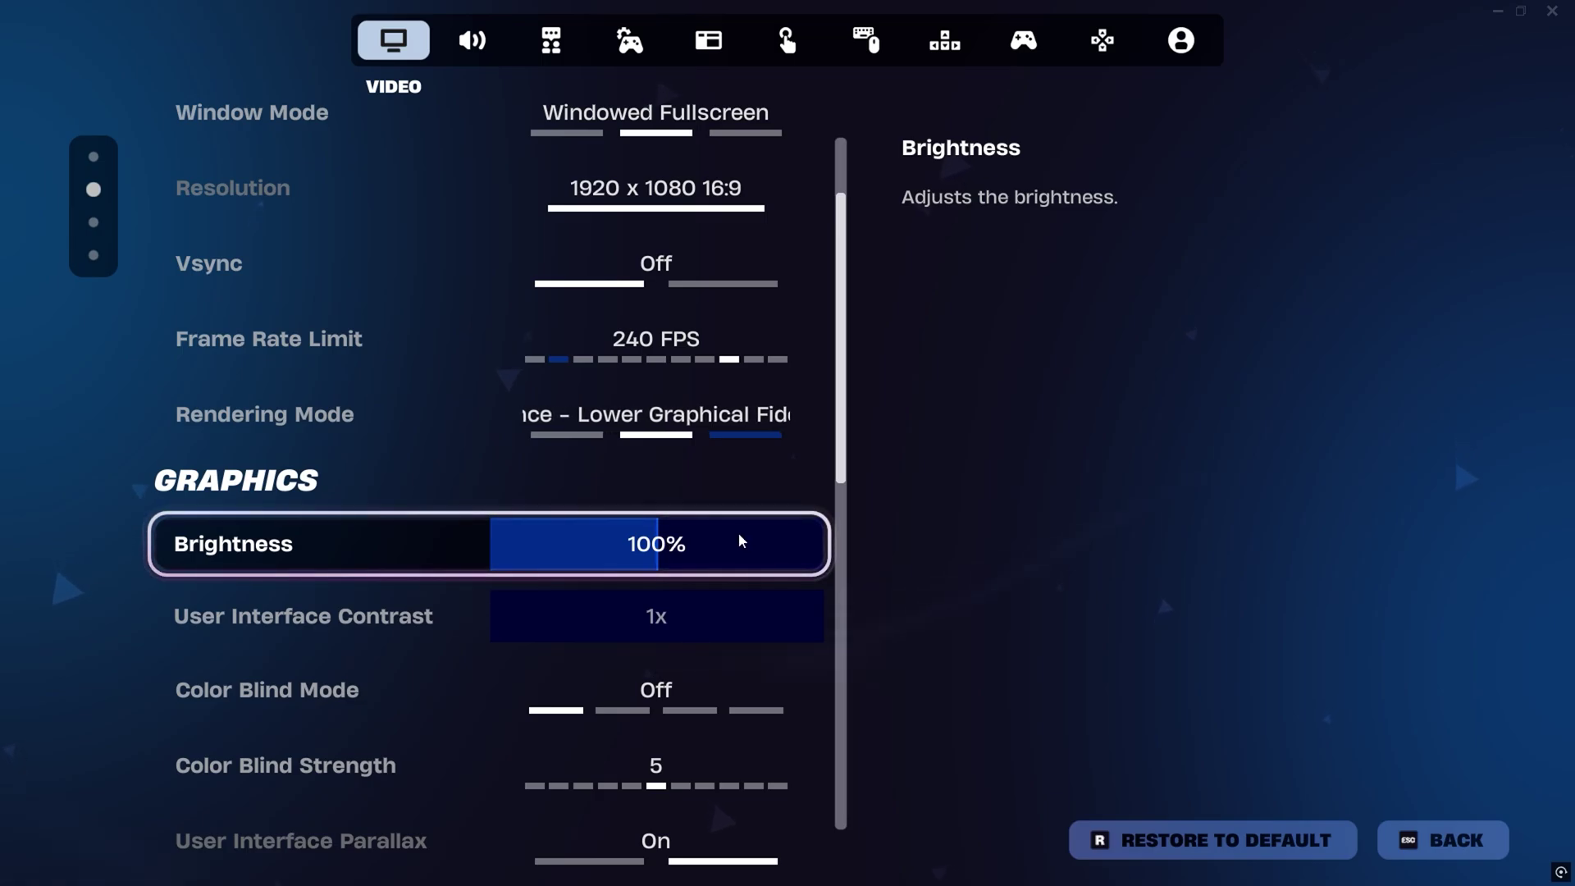
{"action": "left_click_drag", "start_coordinate": [739, 543], "coordinate": [822, 543]}
{"action": "scroll", "coordinate": [747, 603], "scroll_direction": "down", "scroll_amount": 2}
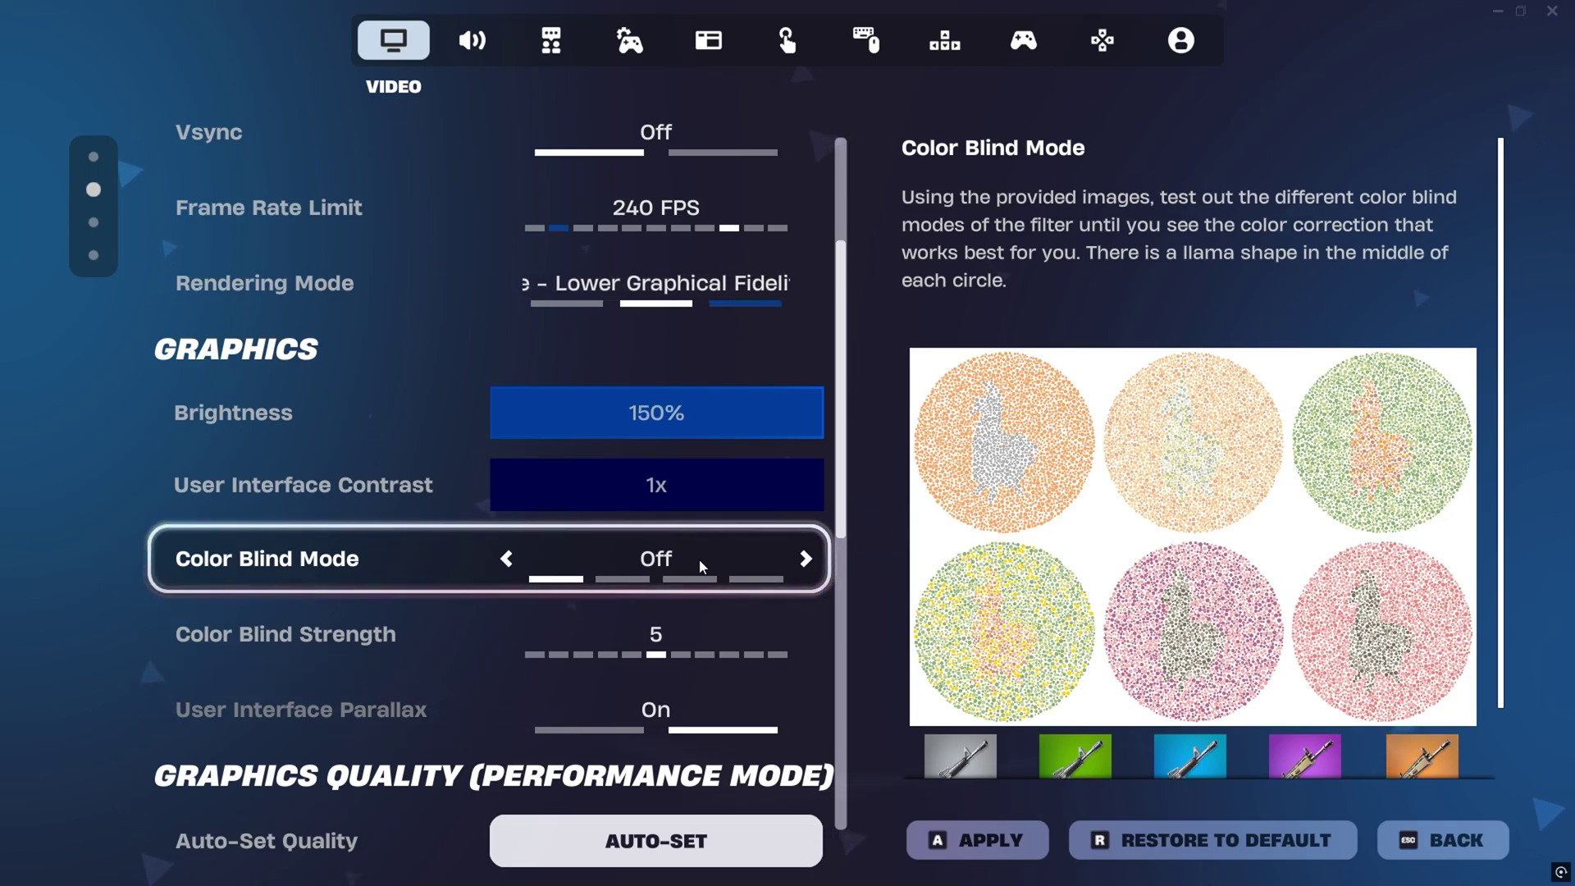
{"action": "scroll", "coordinate": [699, 559], "scroll_direction": "down", "scroll_amount": 4}
{"action": "scroll", "coordinate": [701, 566], "scroll_direction": "down", "scroll_amount": 1}
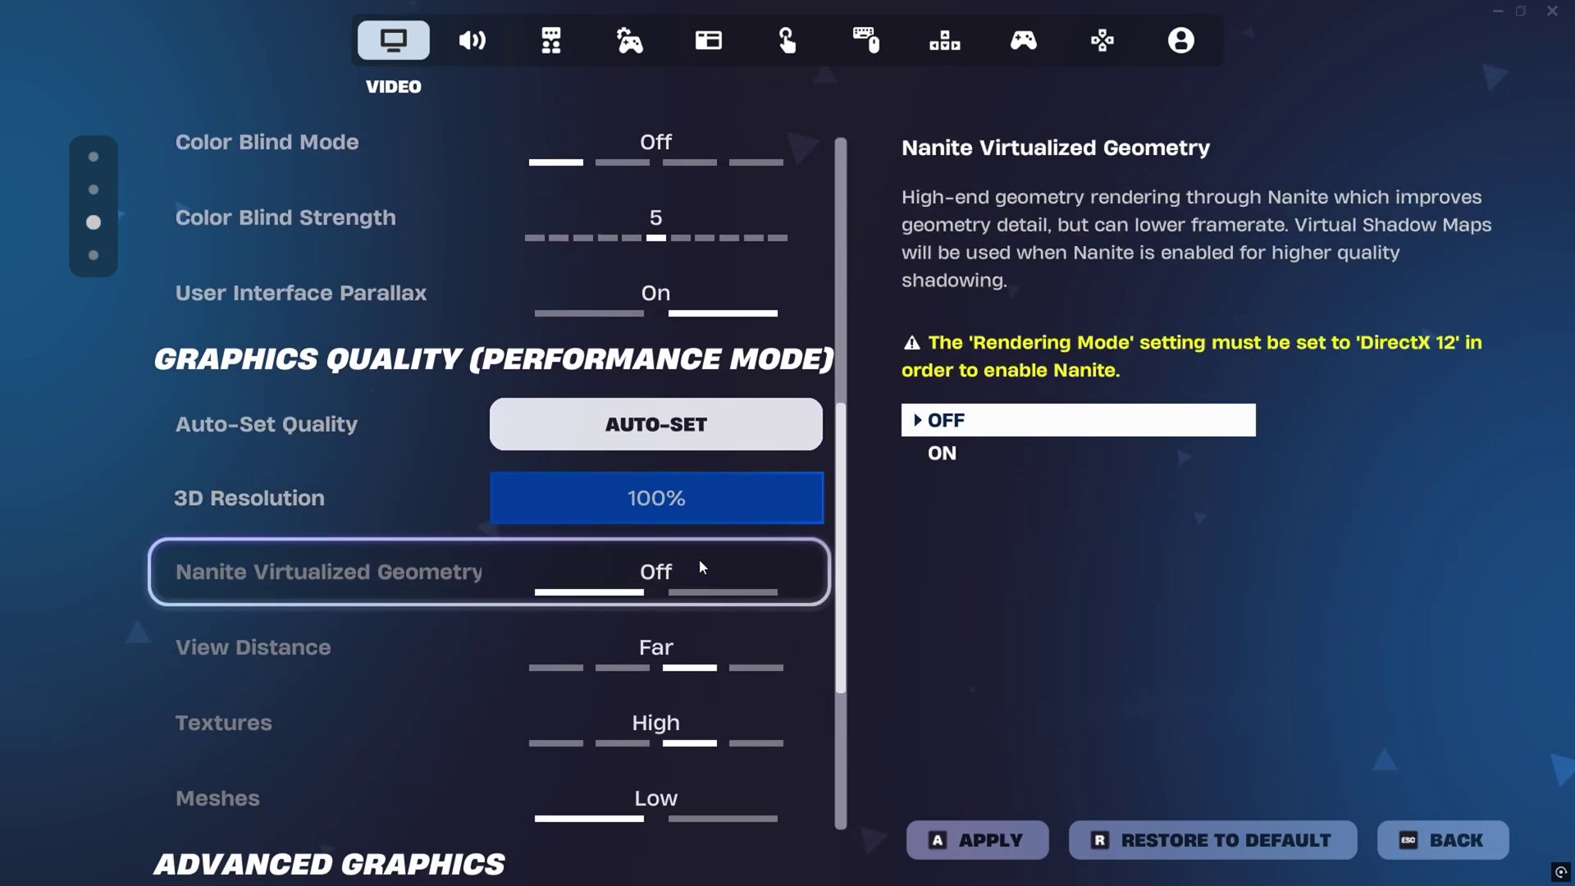
Step the Textures quality past High until it wraps around to Low.
{"action": "scroll", "coordinate": [702, 566], "scroll_direction": "down", "scroll_amount": 1}
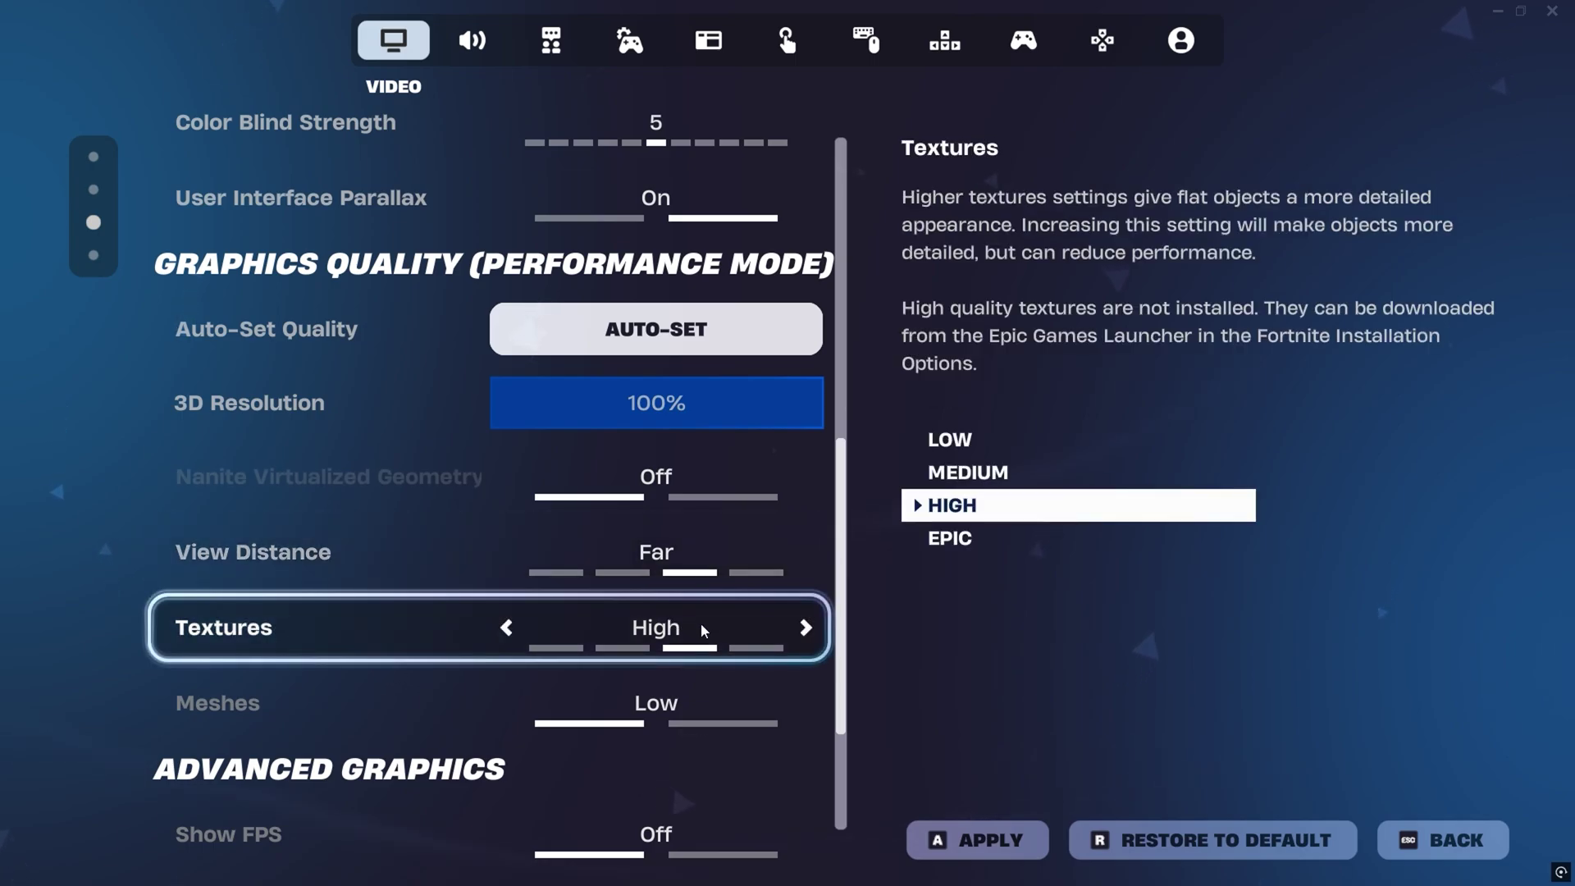
{"action": "left_click", "coordinate": [804, 628]}
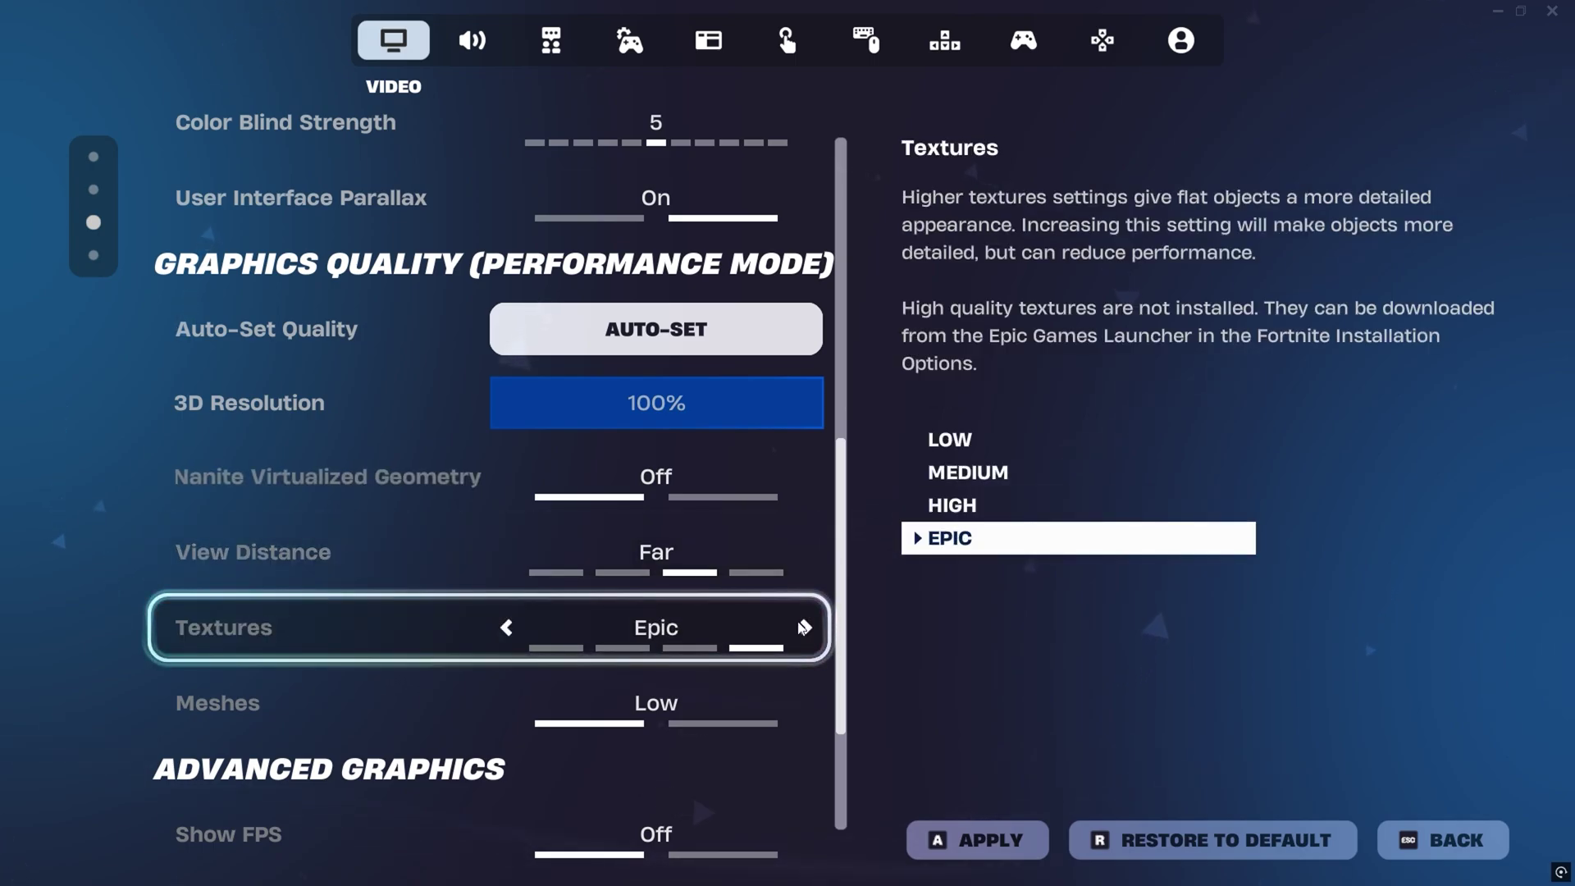
{"action": "left_click", "coordinate": [805, 628]}
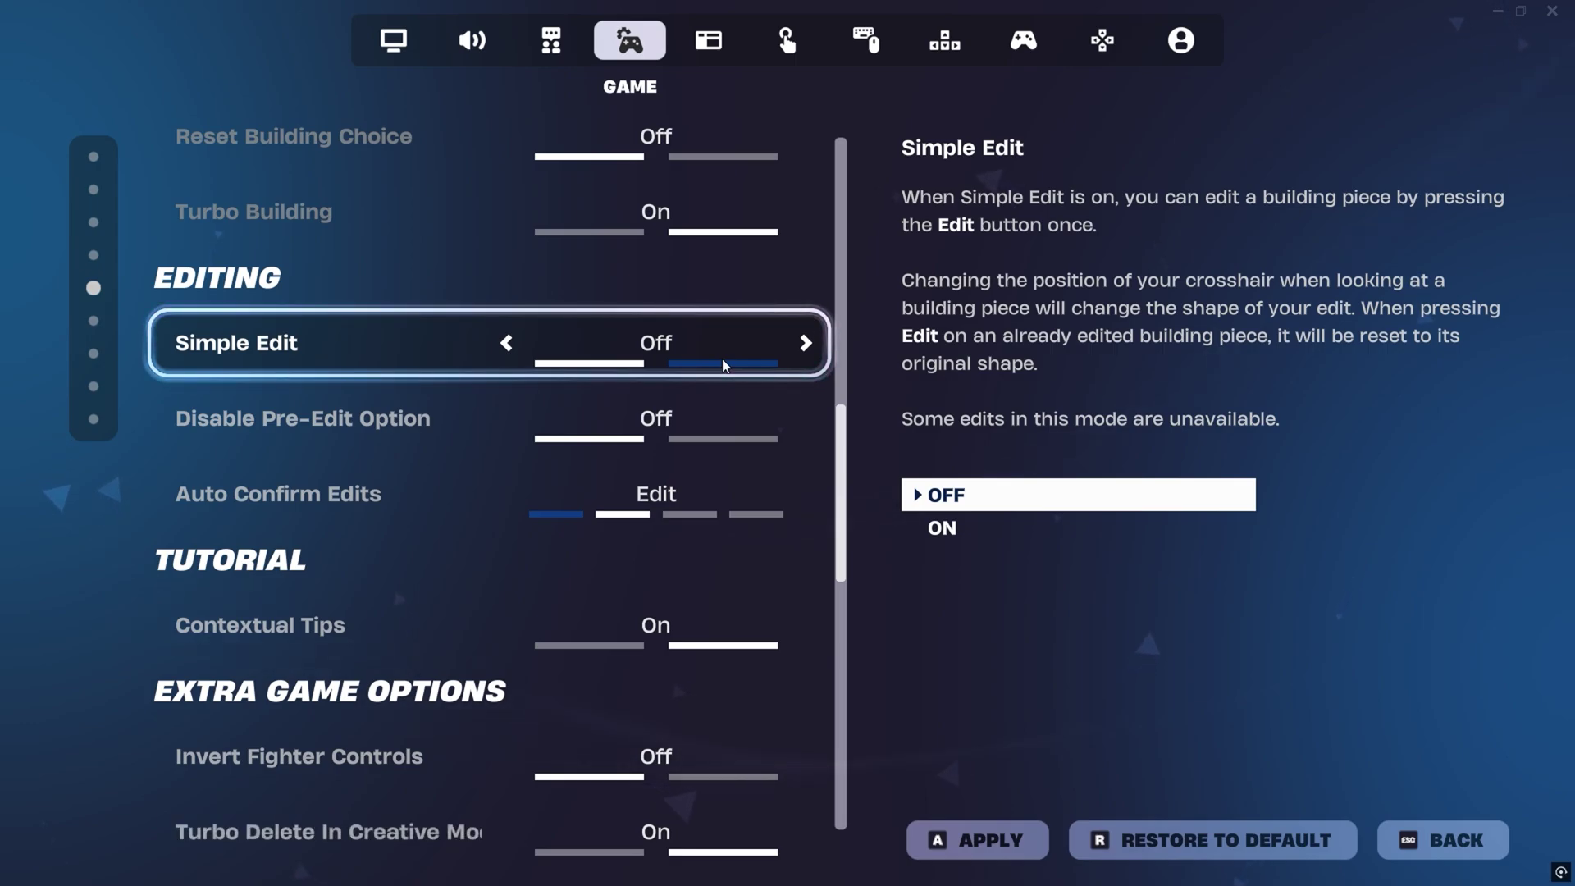
Go to Game UI settings and scroll to HUD Options for the 75% HUD Scale.
{"action": "left_click", "coordinate": [730, 33]}
{"action": "scroll", "coordinate": [671, 597], "scroll_direction": "down", "scroll_amount": 3}
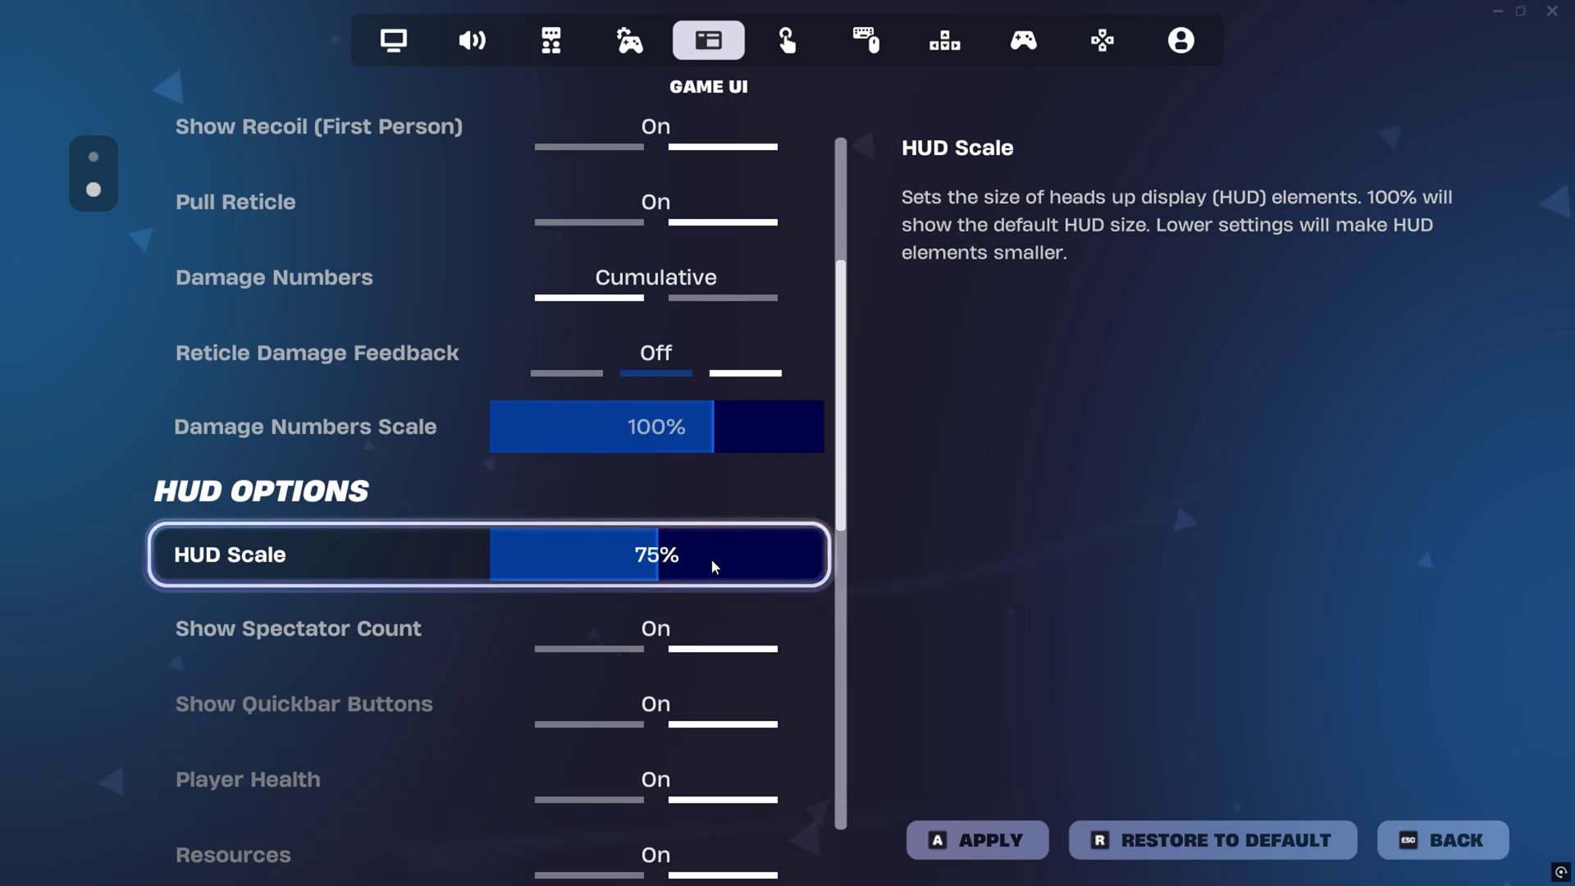
In Audio settings, set Music to 0%, 3D Headphones off and Visualize Sound Effects on.
{"action": "left_click", "coordinate": [473, 40]}
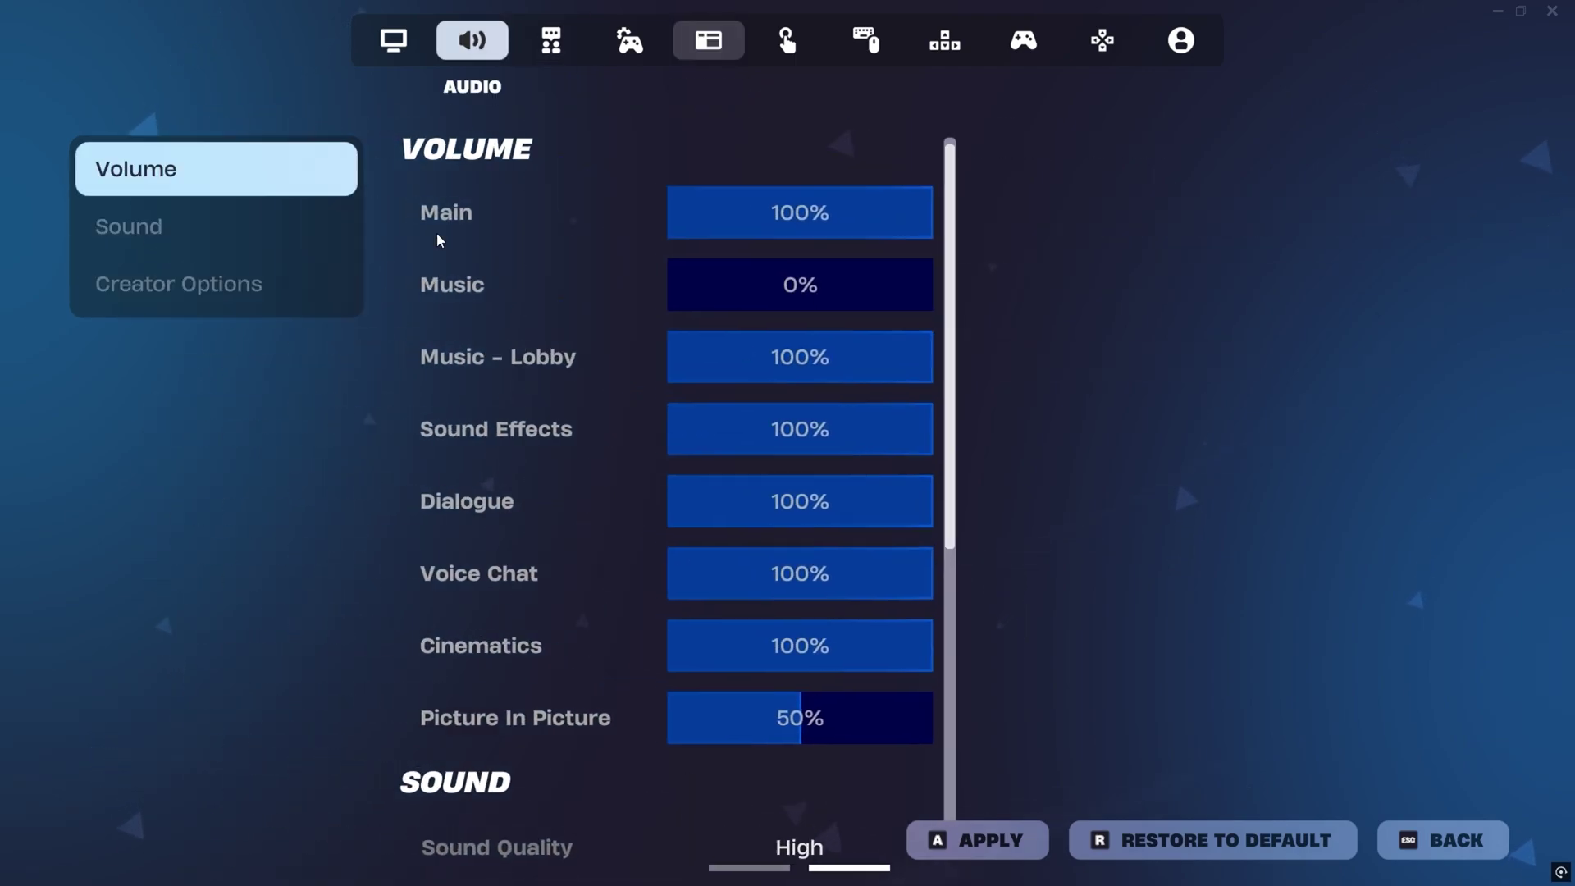
{"action": "scroll", "coordinate": [654, 590], "scroll_direction": "down", "scroll_amount": 4}
{"action": "scroll", "coordinate": [653, 590], "scroll_direction": "down", "scroll_amount": 2}
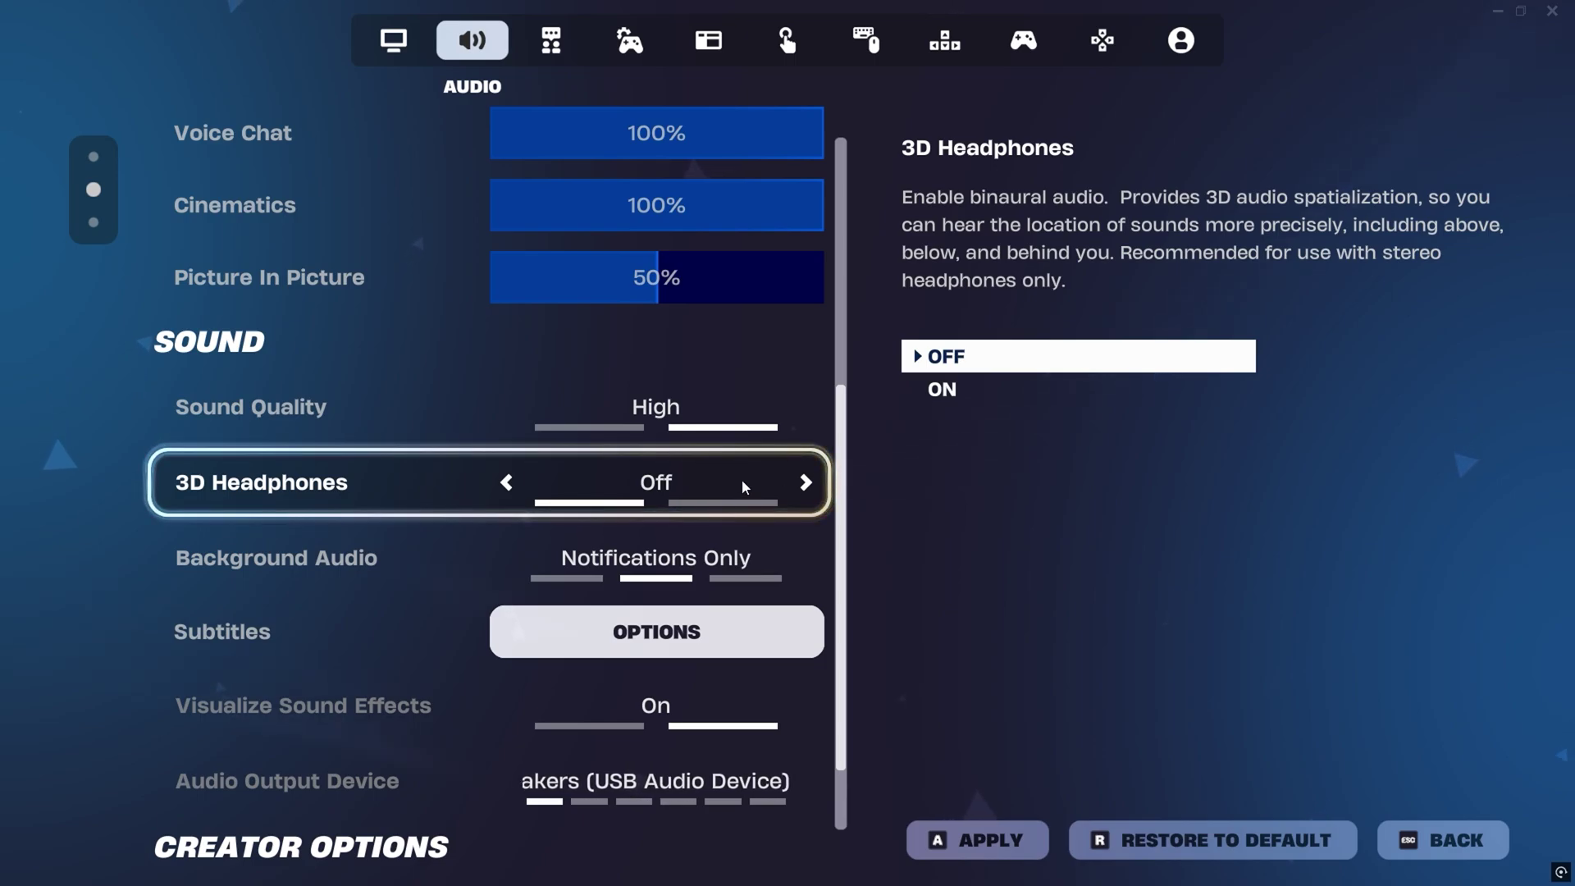
{"action": "scroll", "coordinate": [742, 482], "scroll_direction": "down", "scroll_amount": 1}
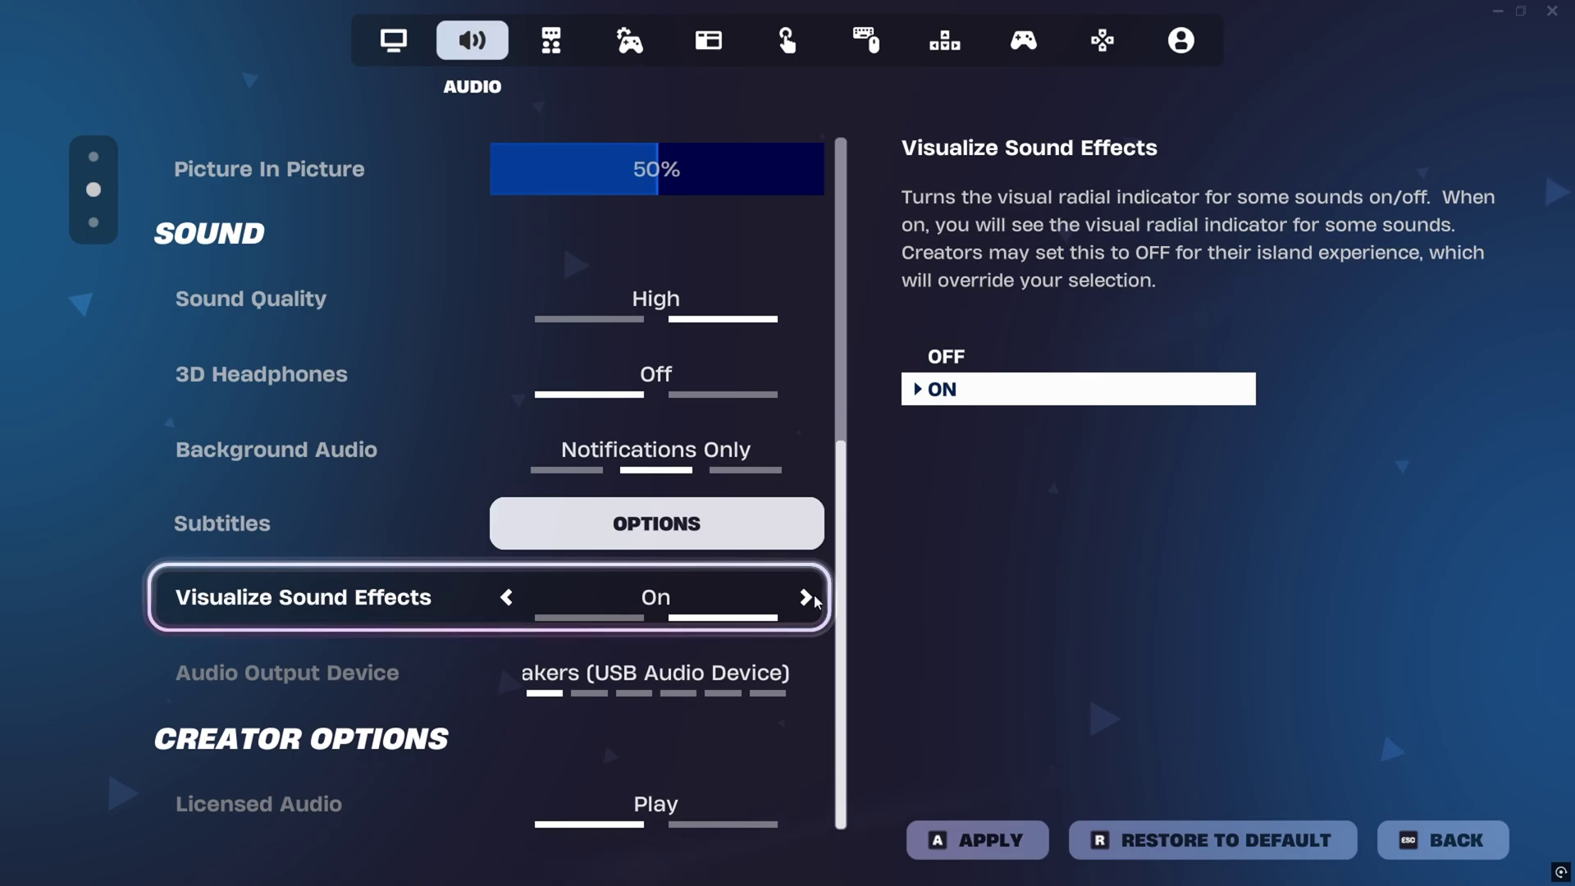
In Mouse and Keyboard settings, use 6.4% X/Y sensitivity and 45% targeting/scope sensitivity.
{"action": "left_click", "coordinate": [865, 41]}
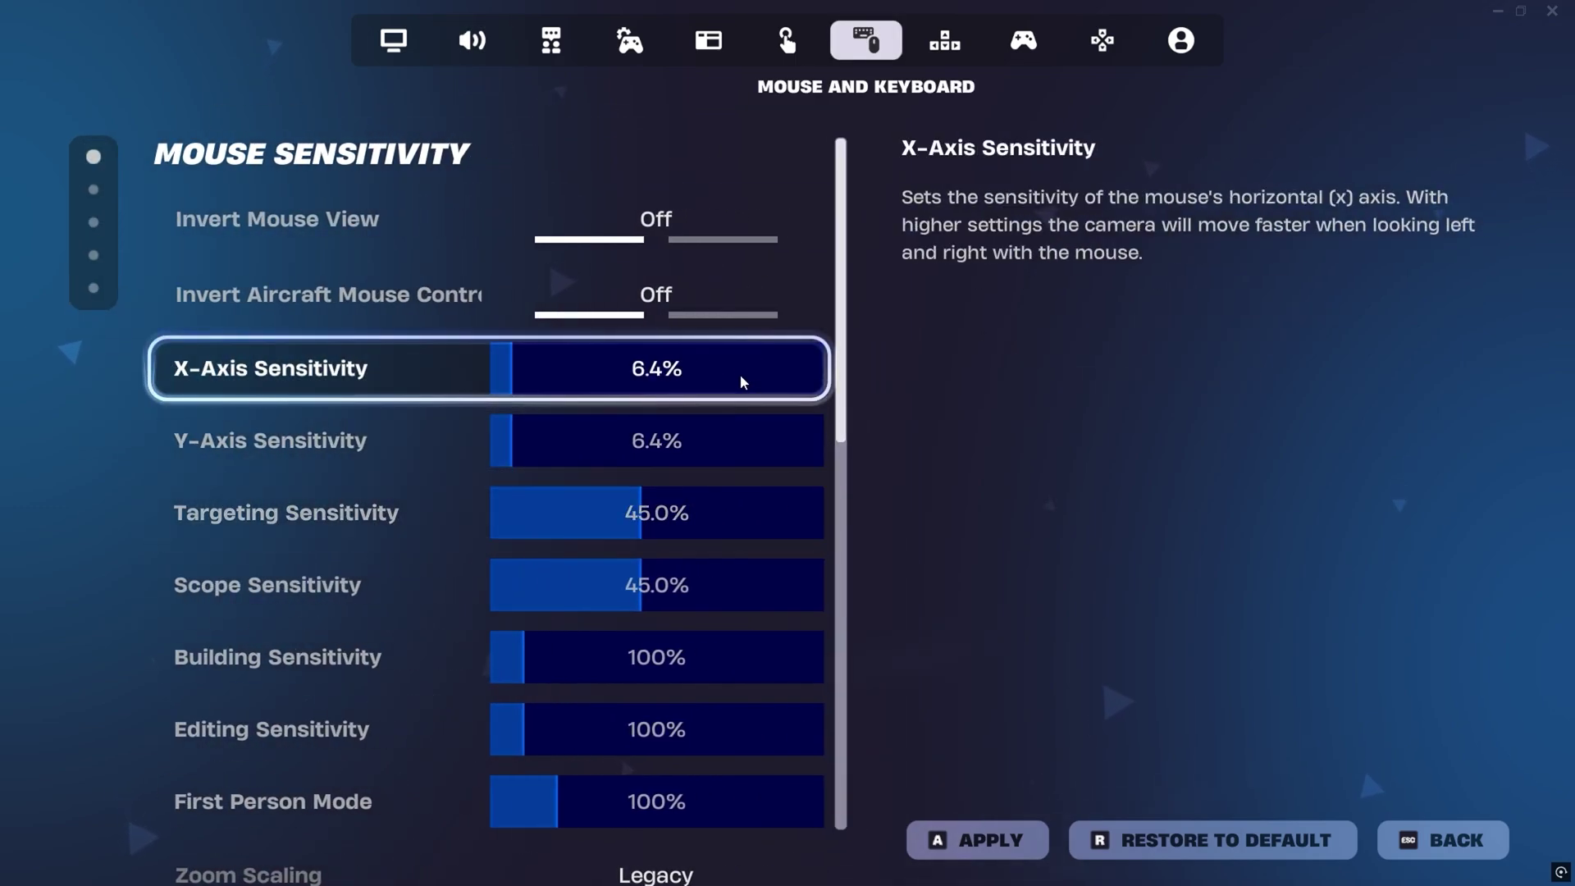
{"action": "scroll", "coordinate": [741, 379], "scroll_direction": "down", "scroll_amount": 1}
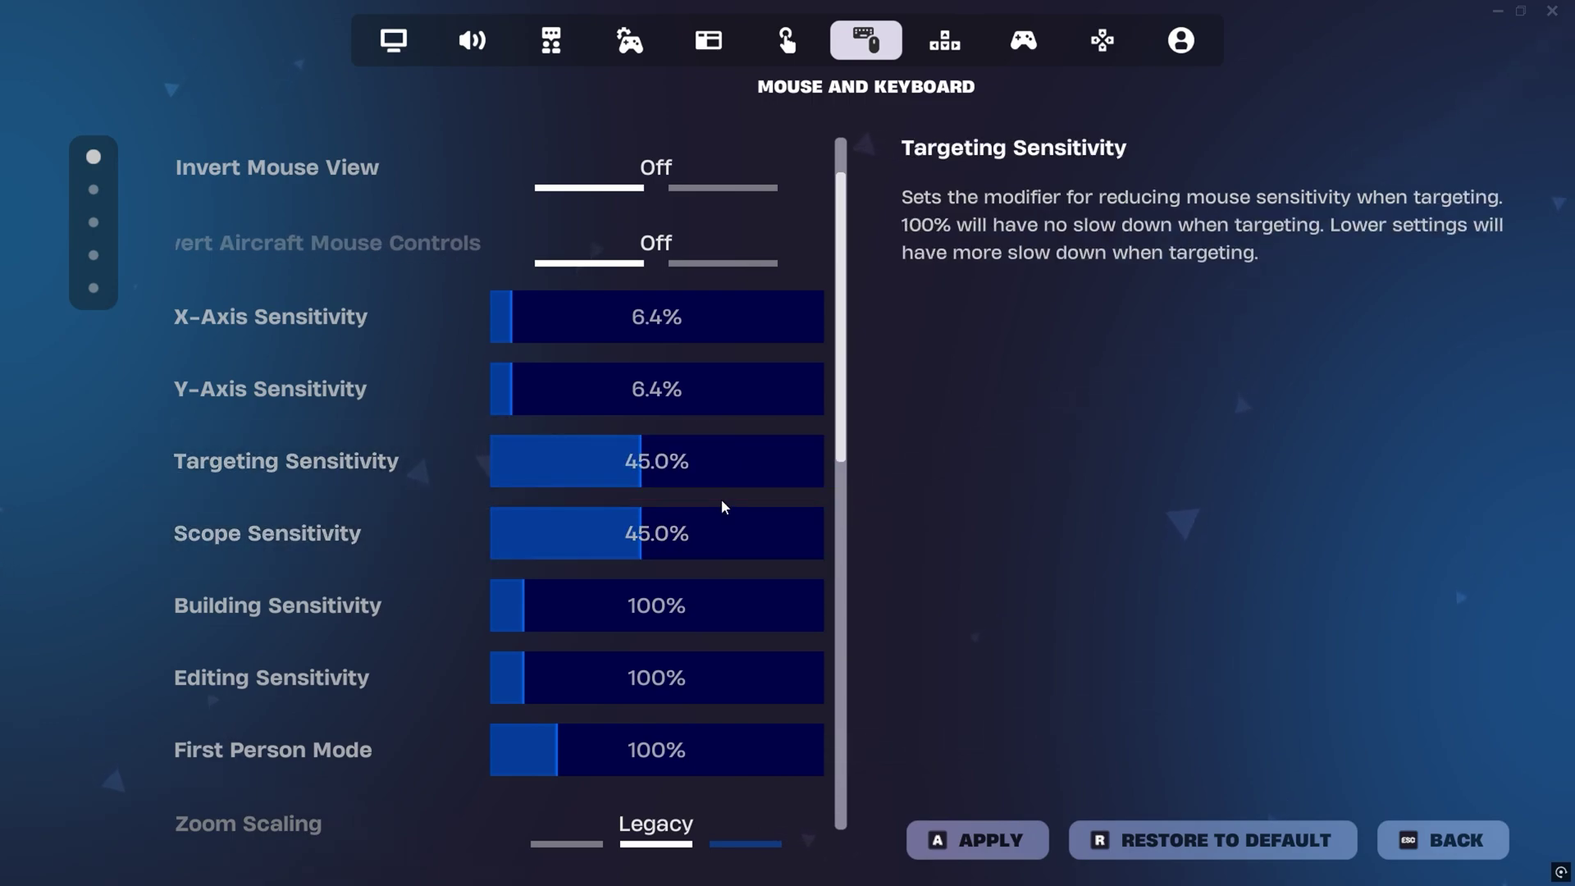
{"action": "scroll", "coordinate": [721, 499], "scroll_direction": "down", "scroll_amount": 2}
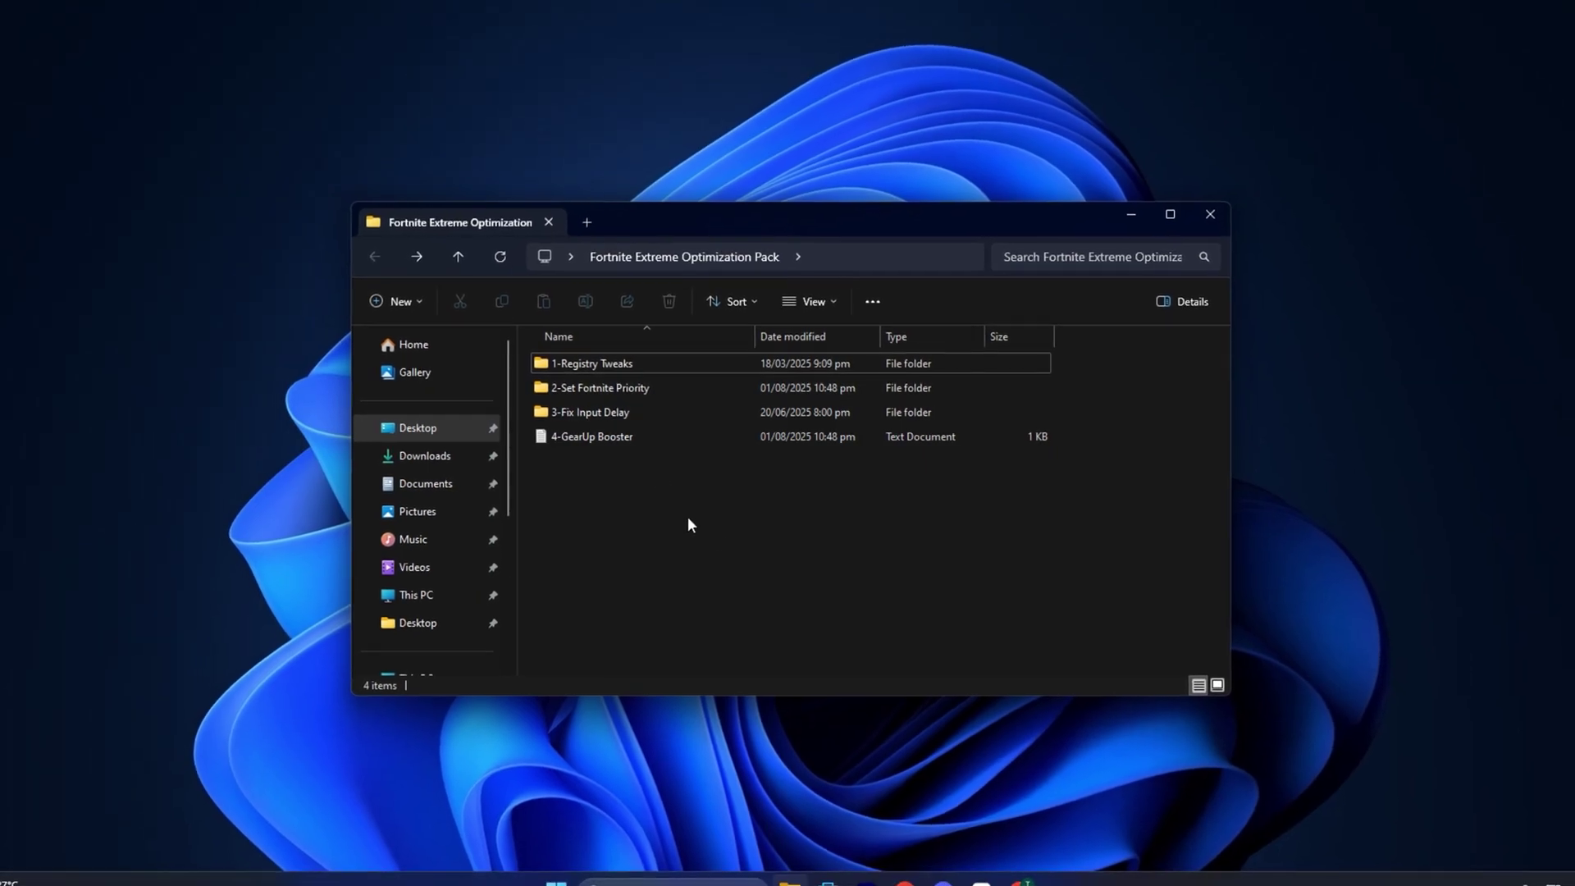
Bring the uptopacks.com Chrome window to the front from the taskbar.
{"action": "left_click", "coordinate": [1006, 870]}
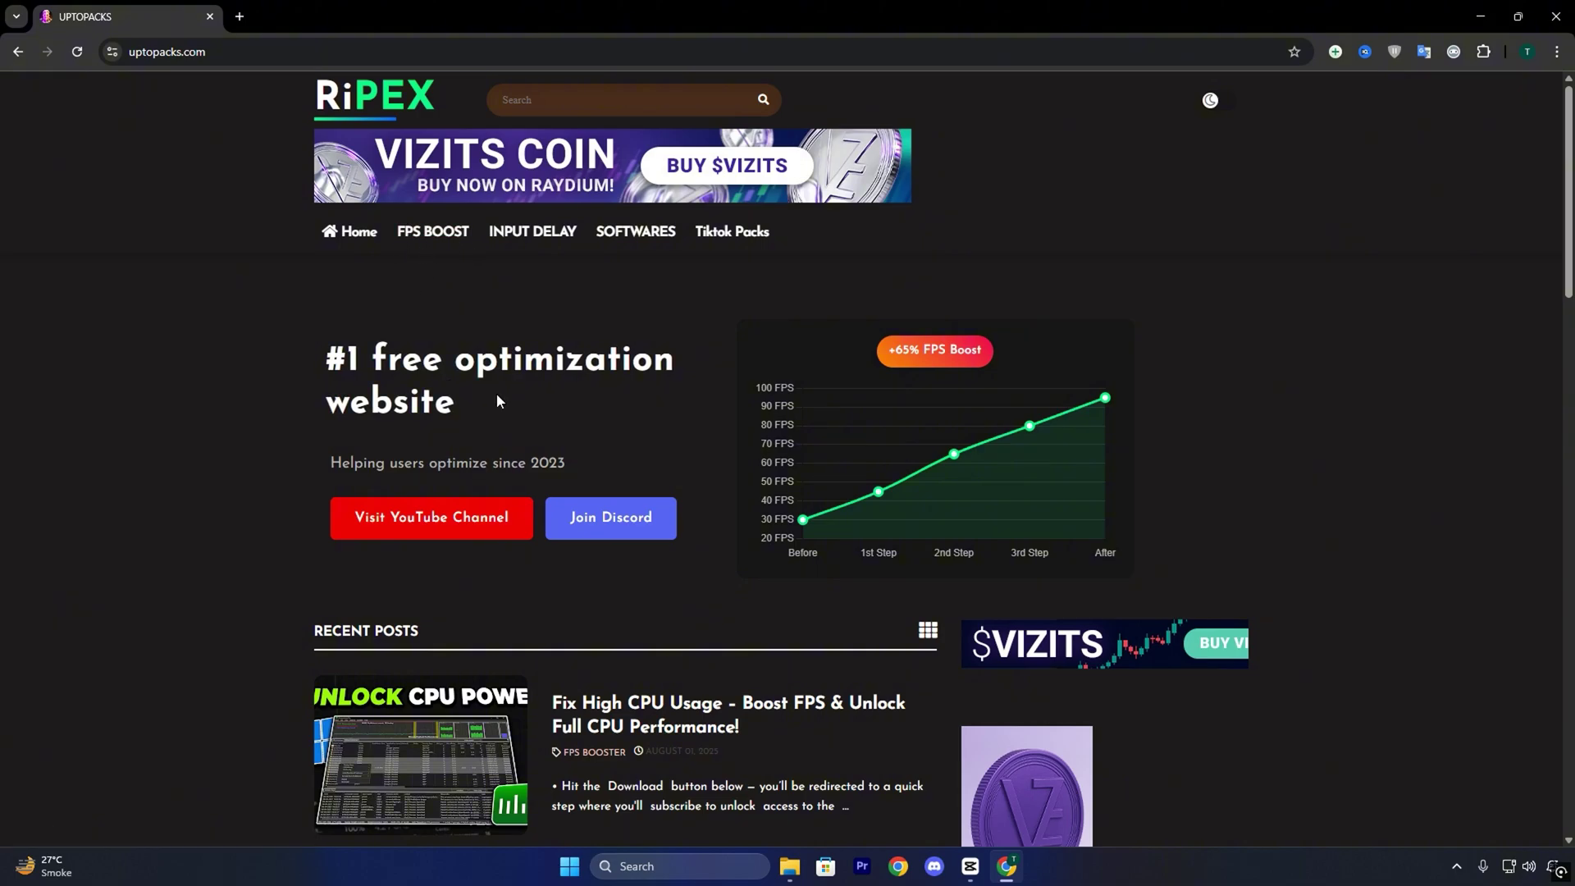
Scroll up and down through the Recent Posts on the uptopacks.com home page.
{"action": "scroll", "coordinate": [497, 401], "scroll_direction": "down", "scroll_amount": 5}
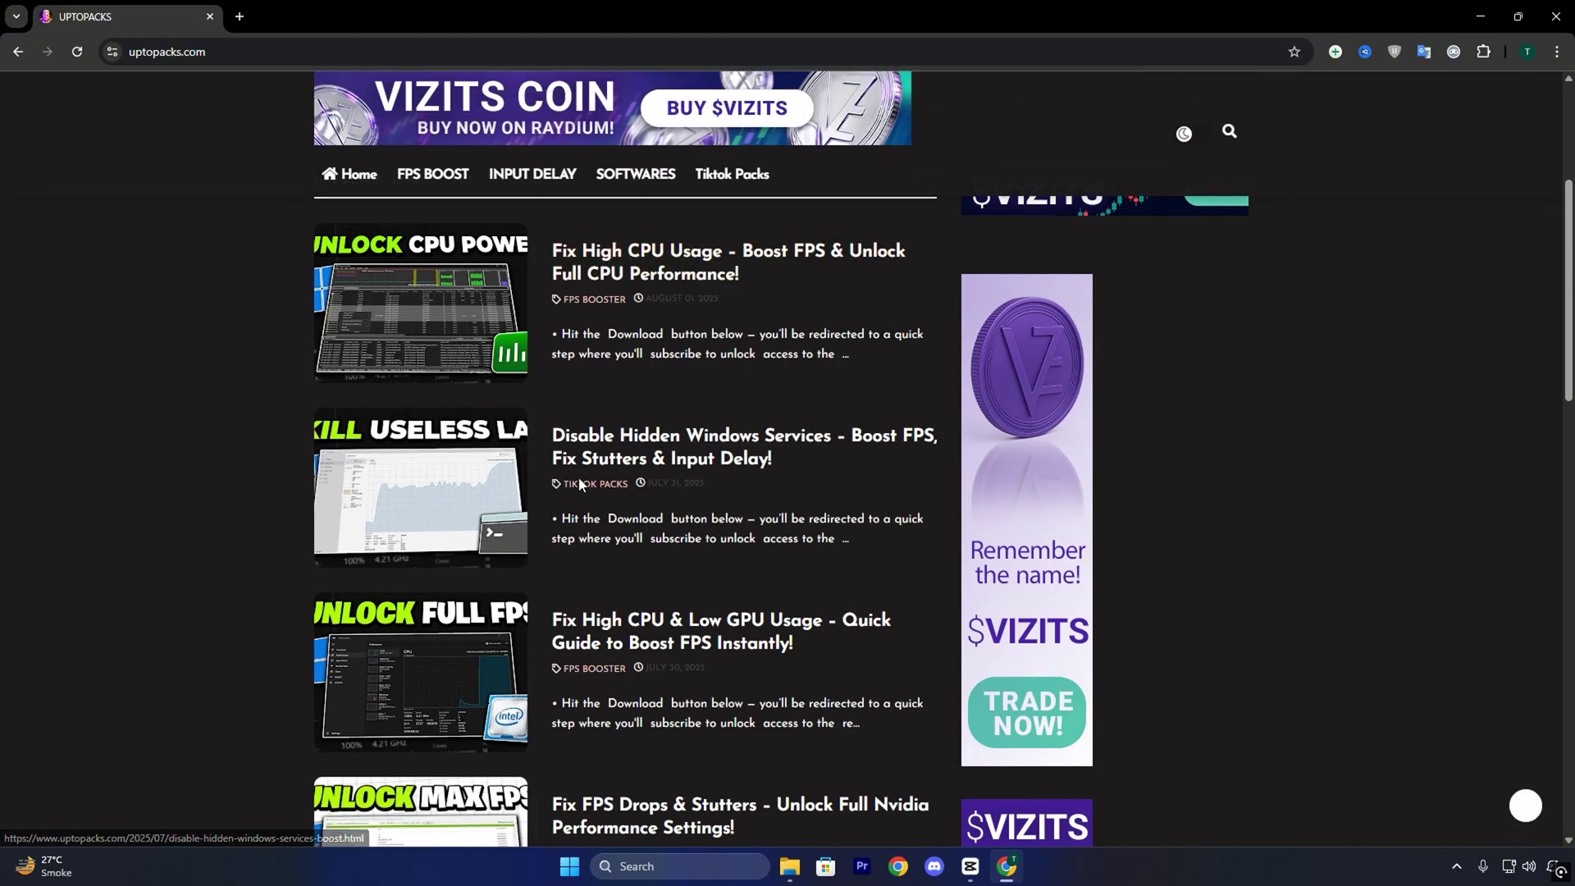
{"action": "scroll", "coordinate": [579, 484], "scroll_direction": "up", "scroll_amount": 1}
{"action": "scroll", "coordinate": [677, 566], "scroll_direction": "down", "scroll_amount": 2}
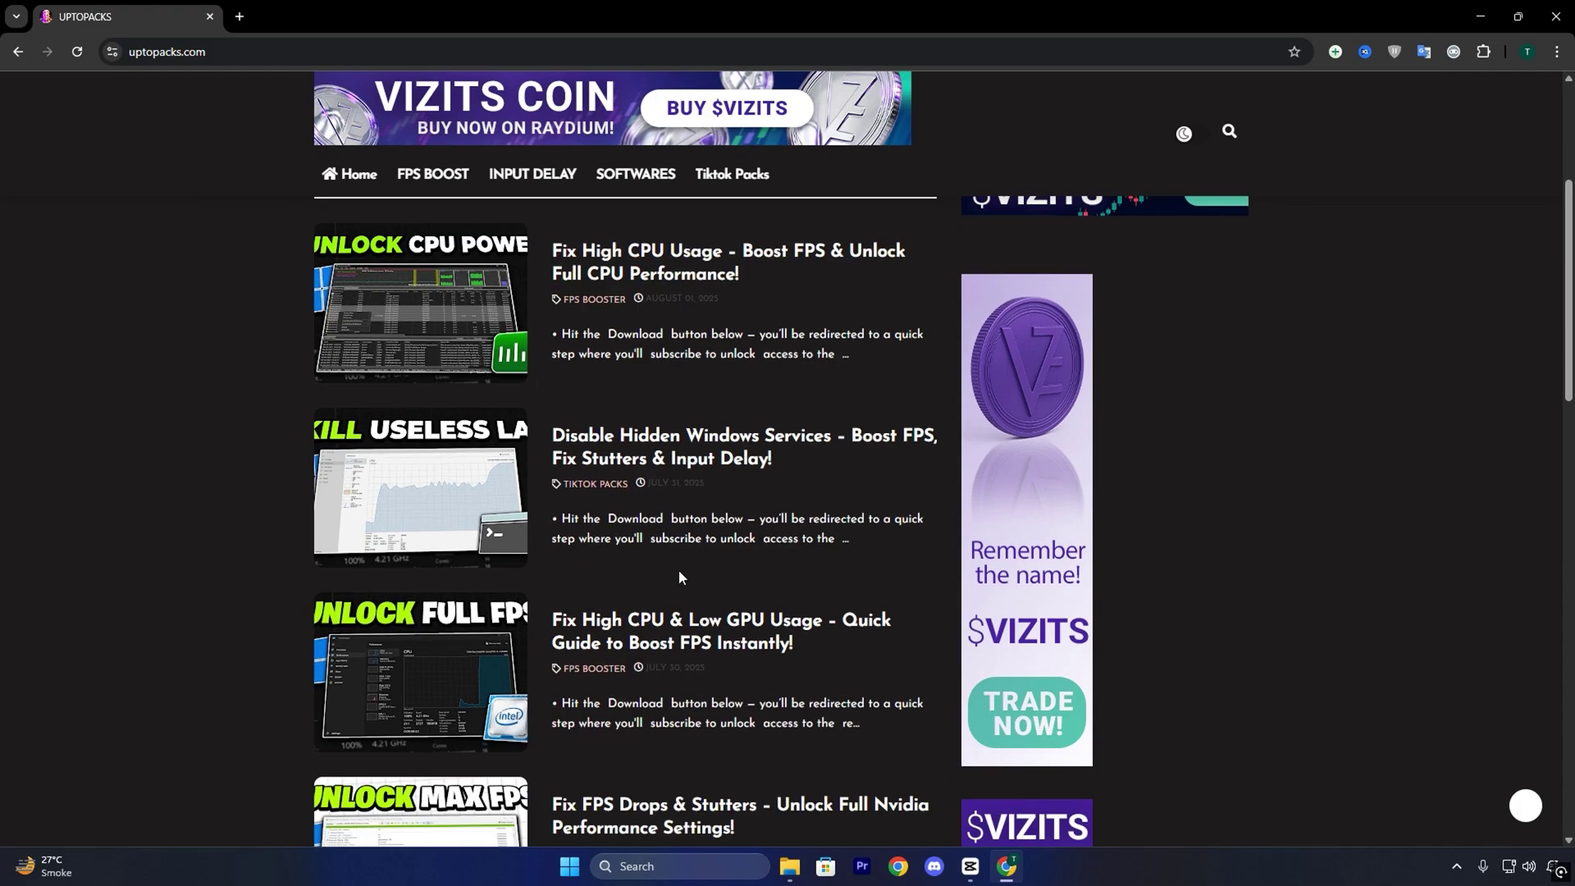
{"action": "scroll", "coordinate": [731, 345], "scroll_direction": "up", "scroll_amount": 3}
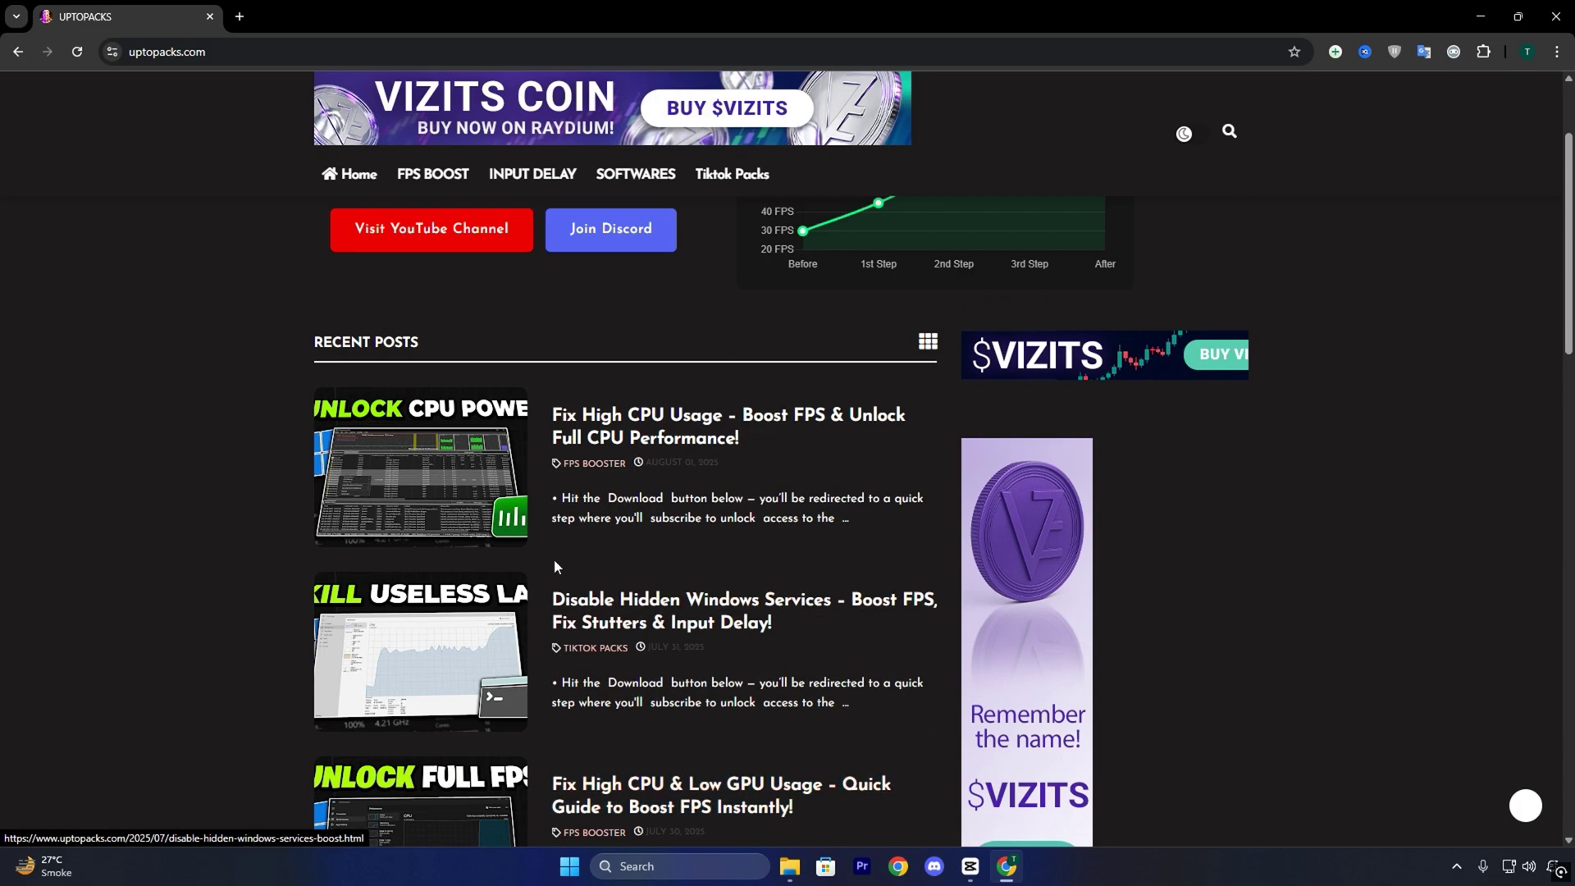
{"action": "scroll", "coordinate": [555, 566], "scroll_direction": "up", "scroll_amount": 4}
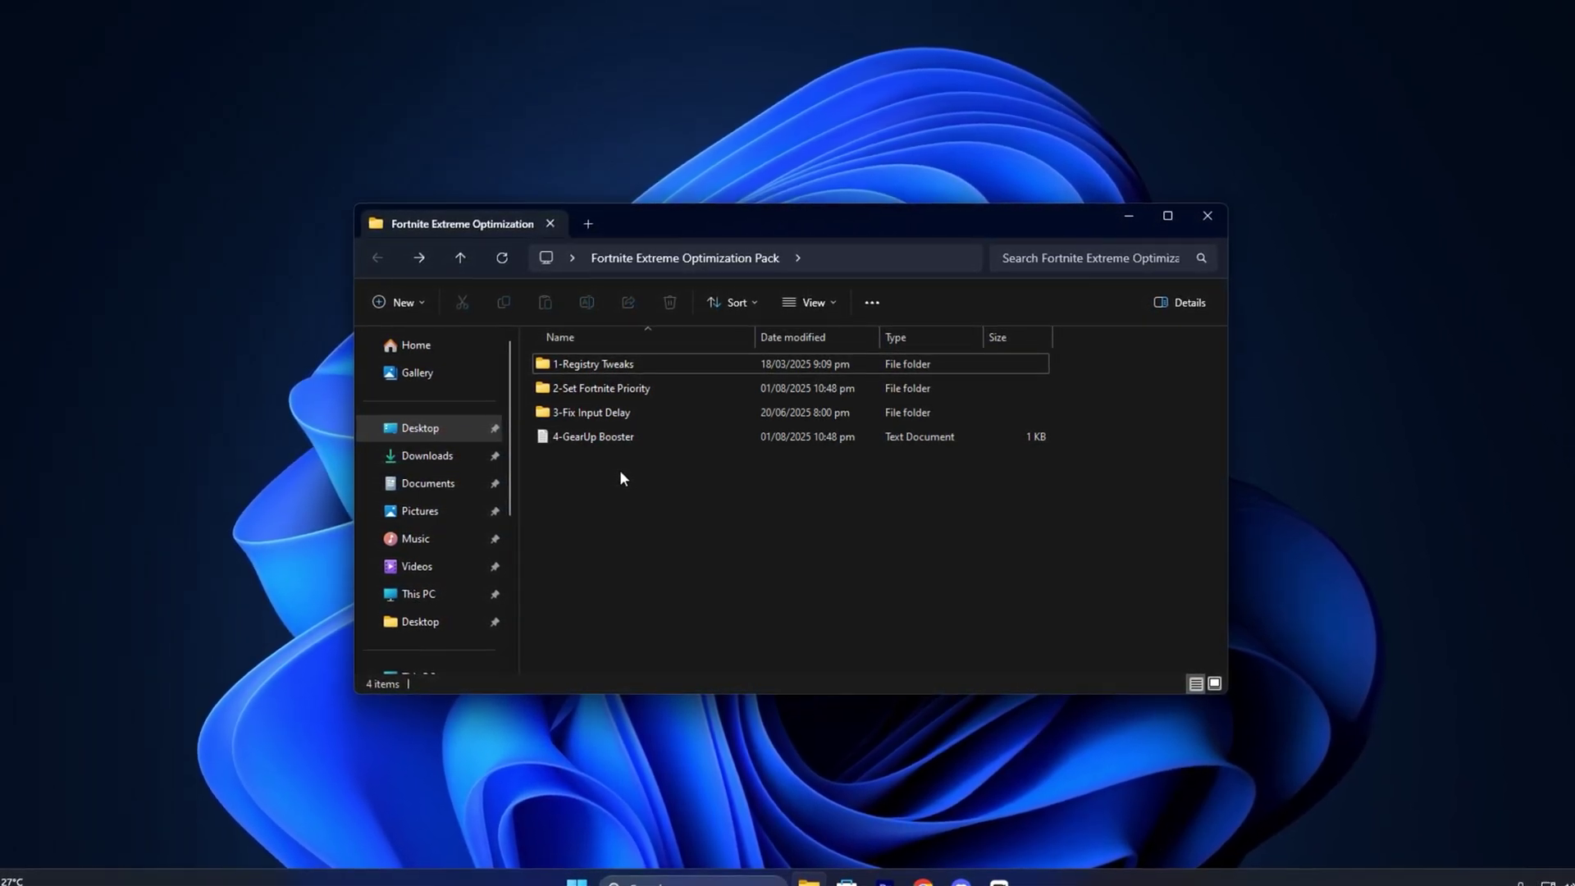
{"action": "double_click", "coordinate": [628, 363]}
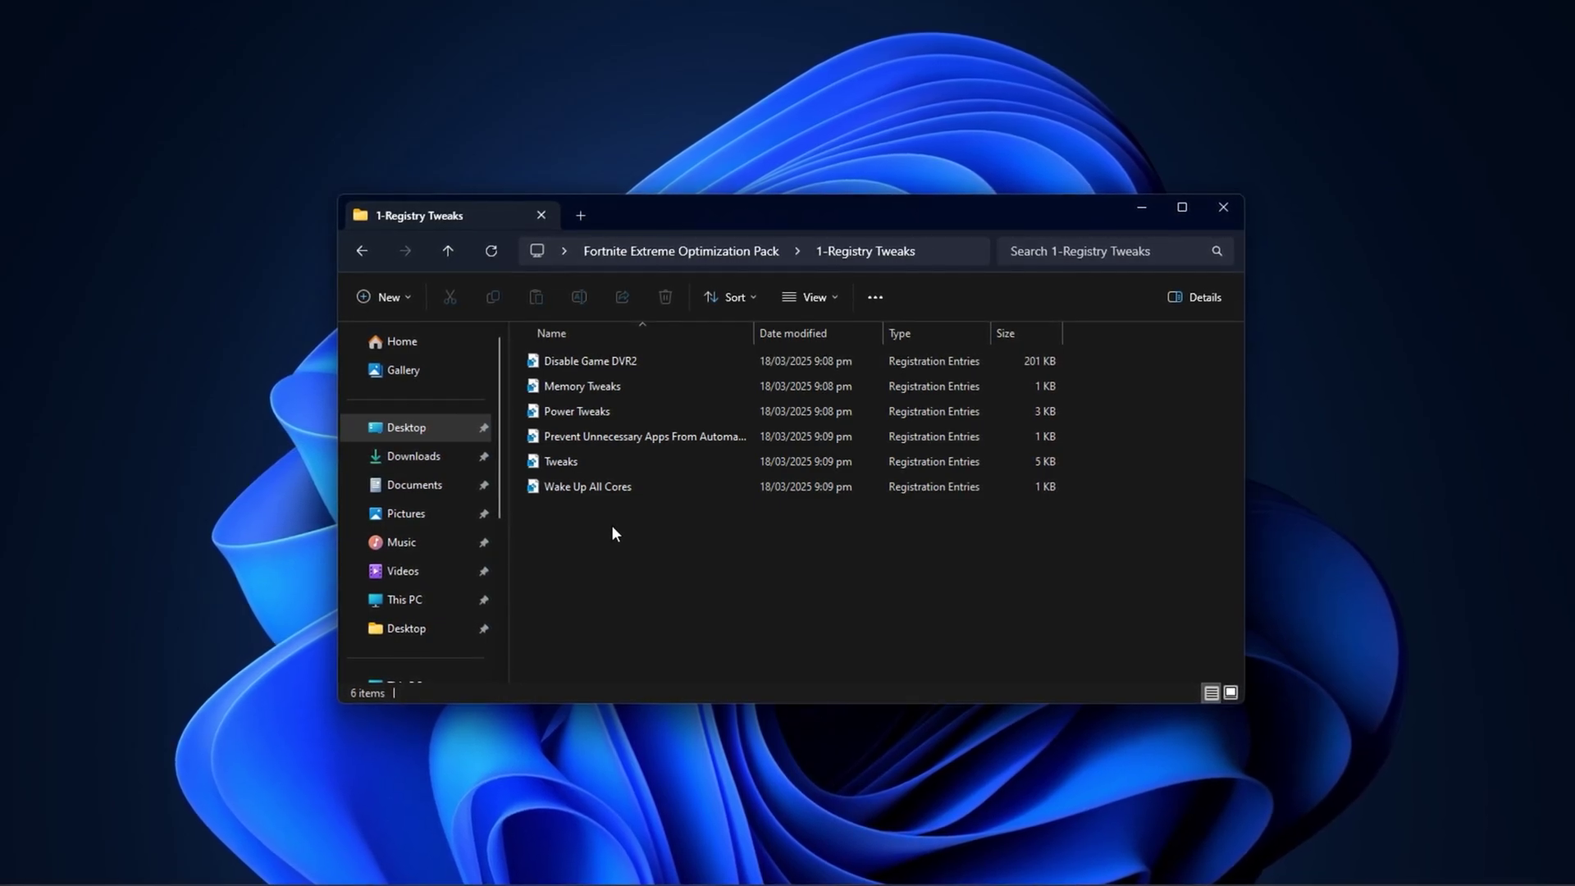
{"action": "key", "text": "ctrl+a"}
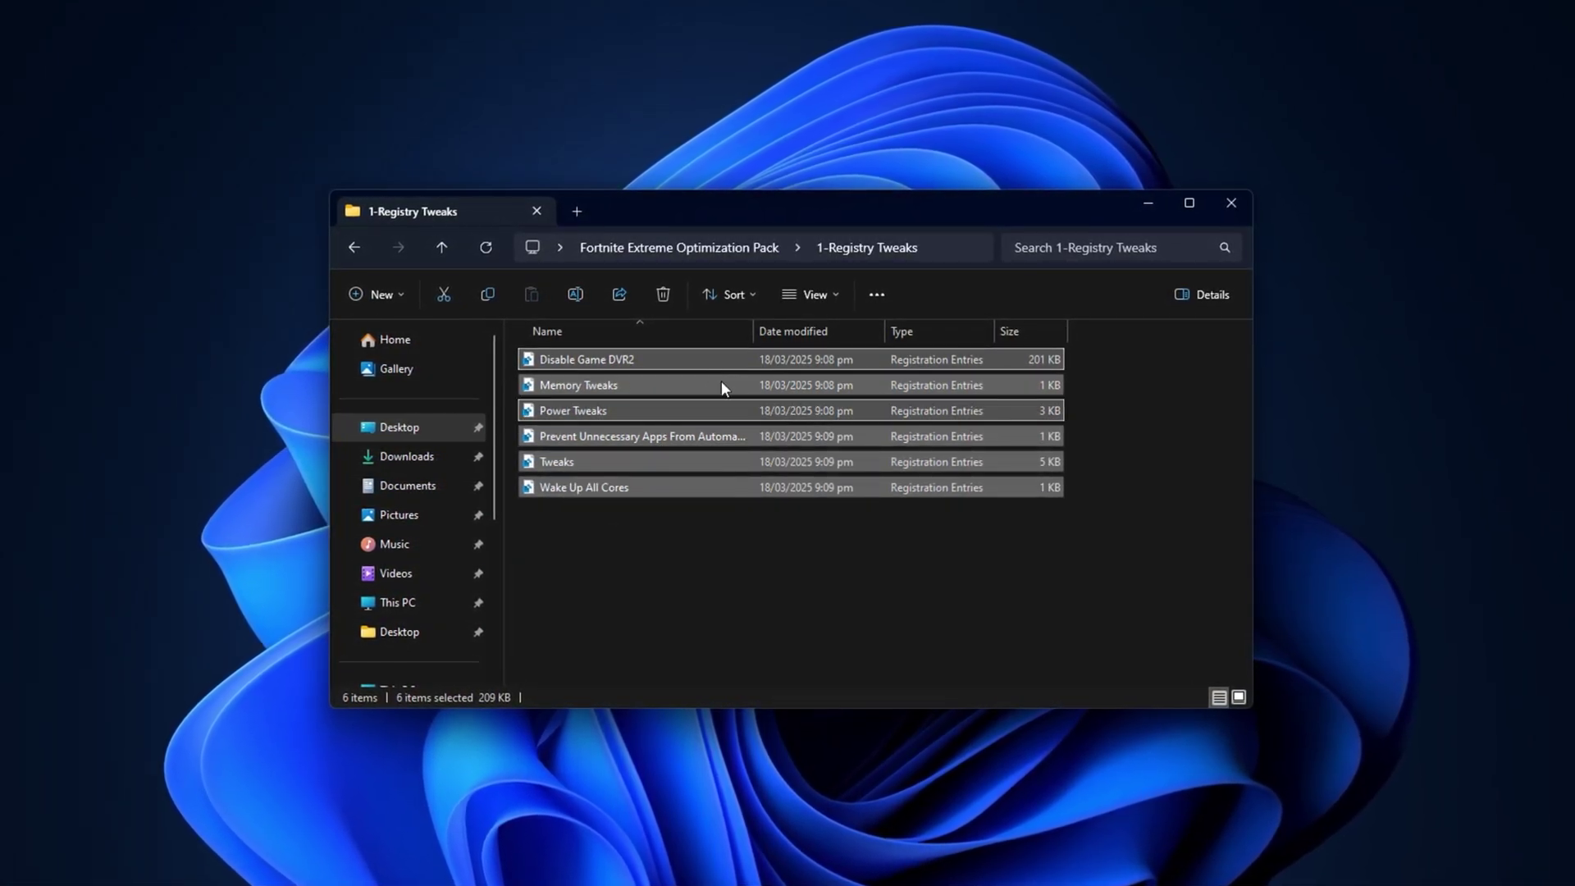
{"action": "left_click", "coordinate": [644, 532]}
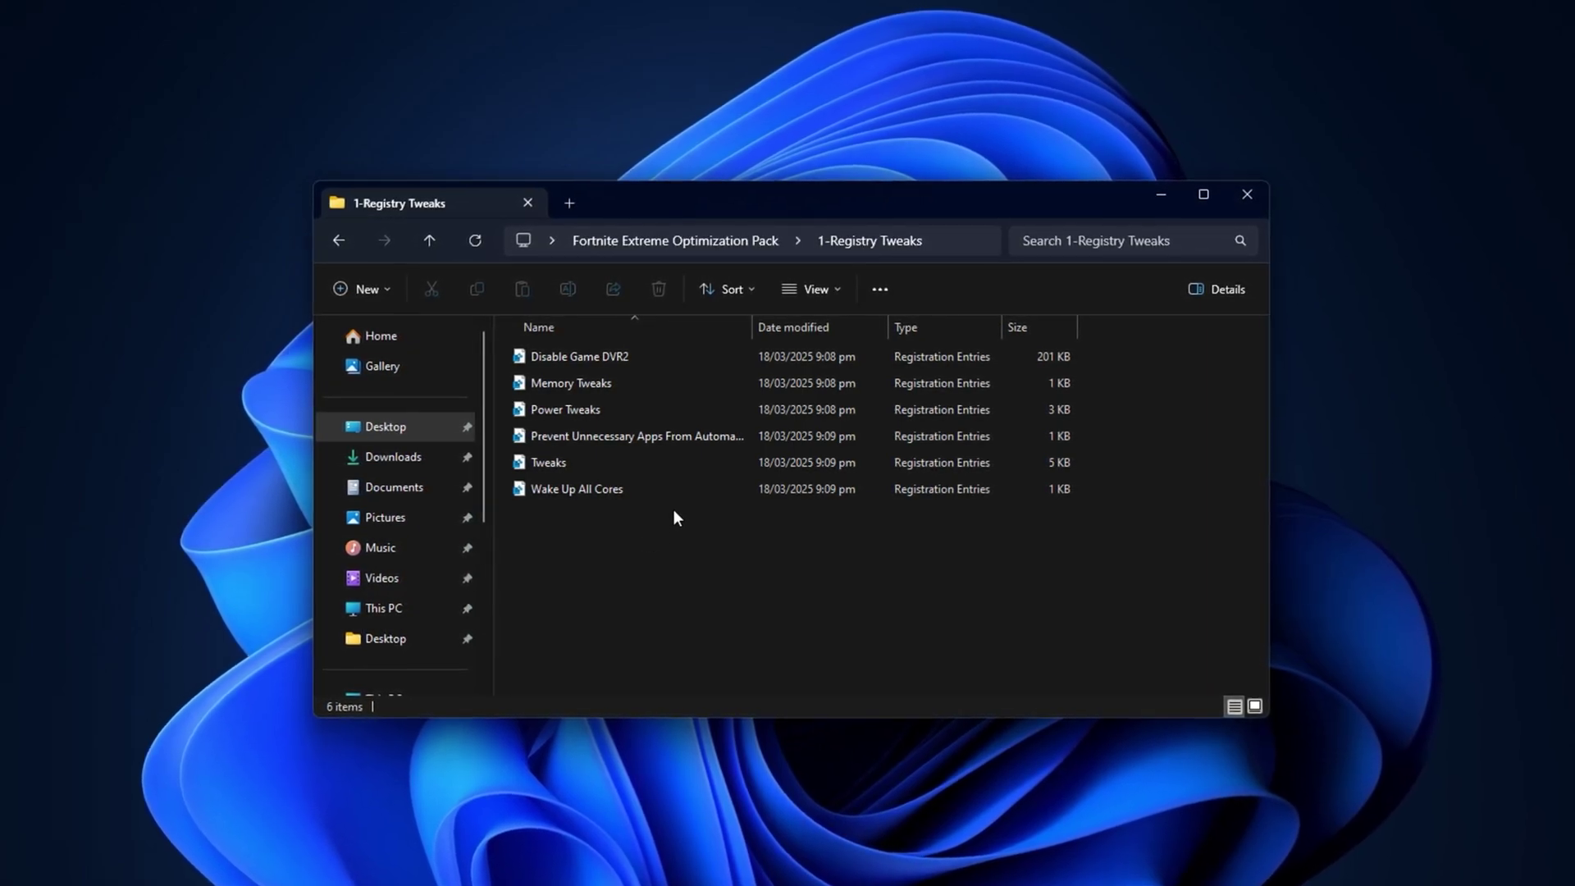
{"action": "left_click", "coordinate": [617, 441]}
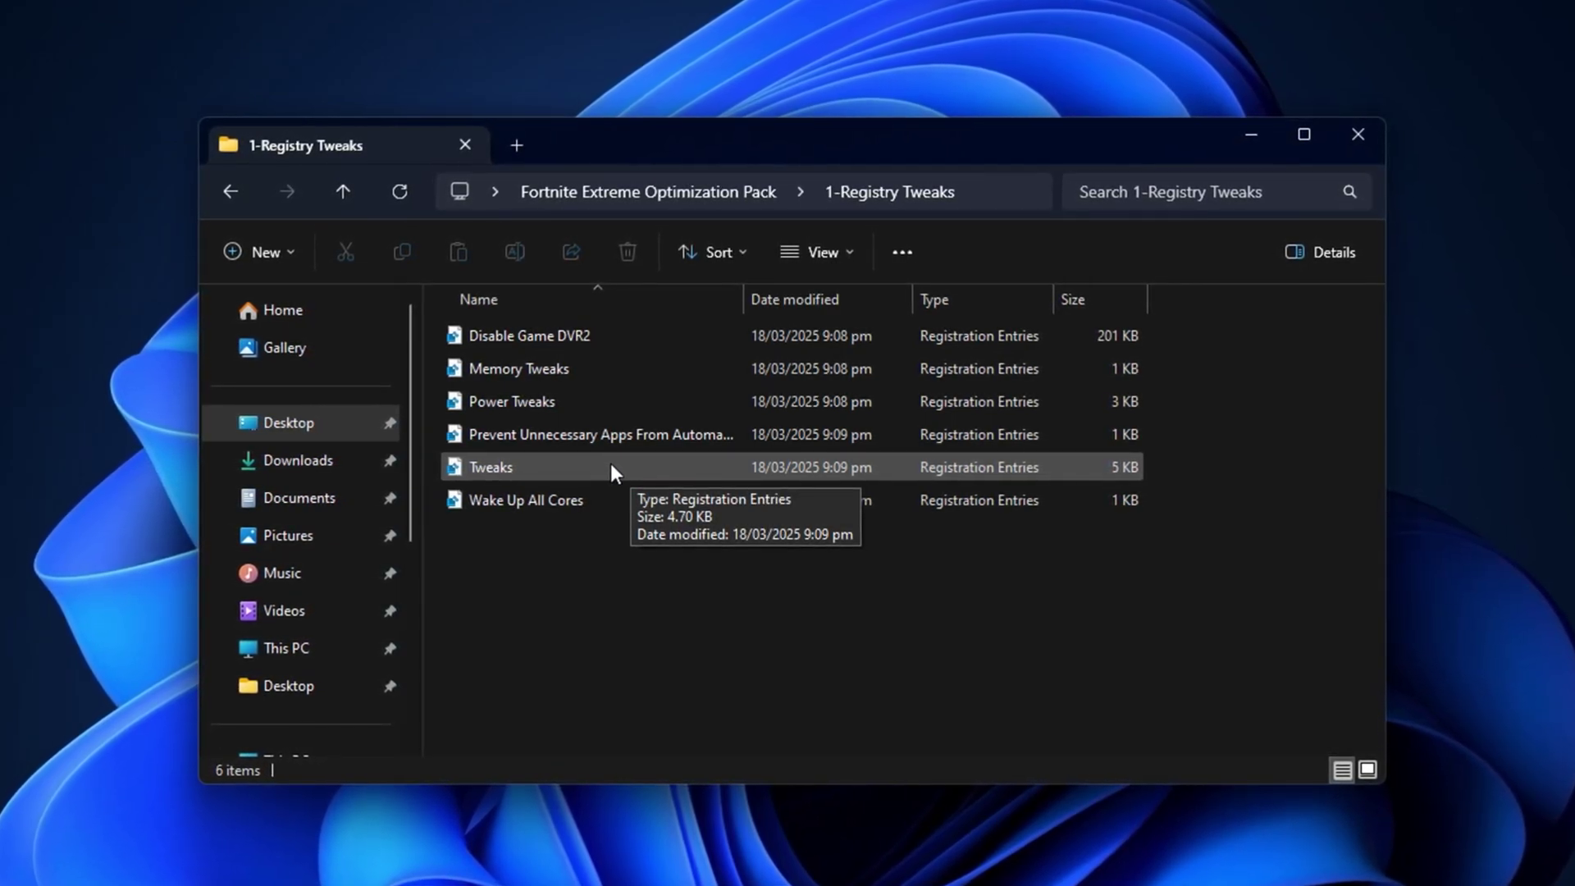
{"action": "key", "text": "alt+Left"}
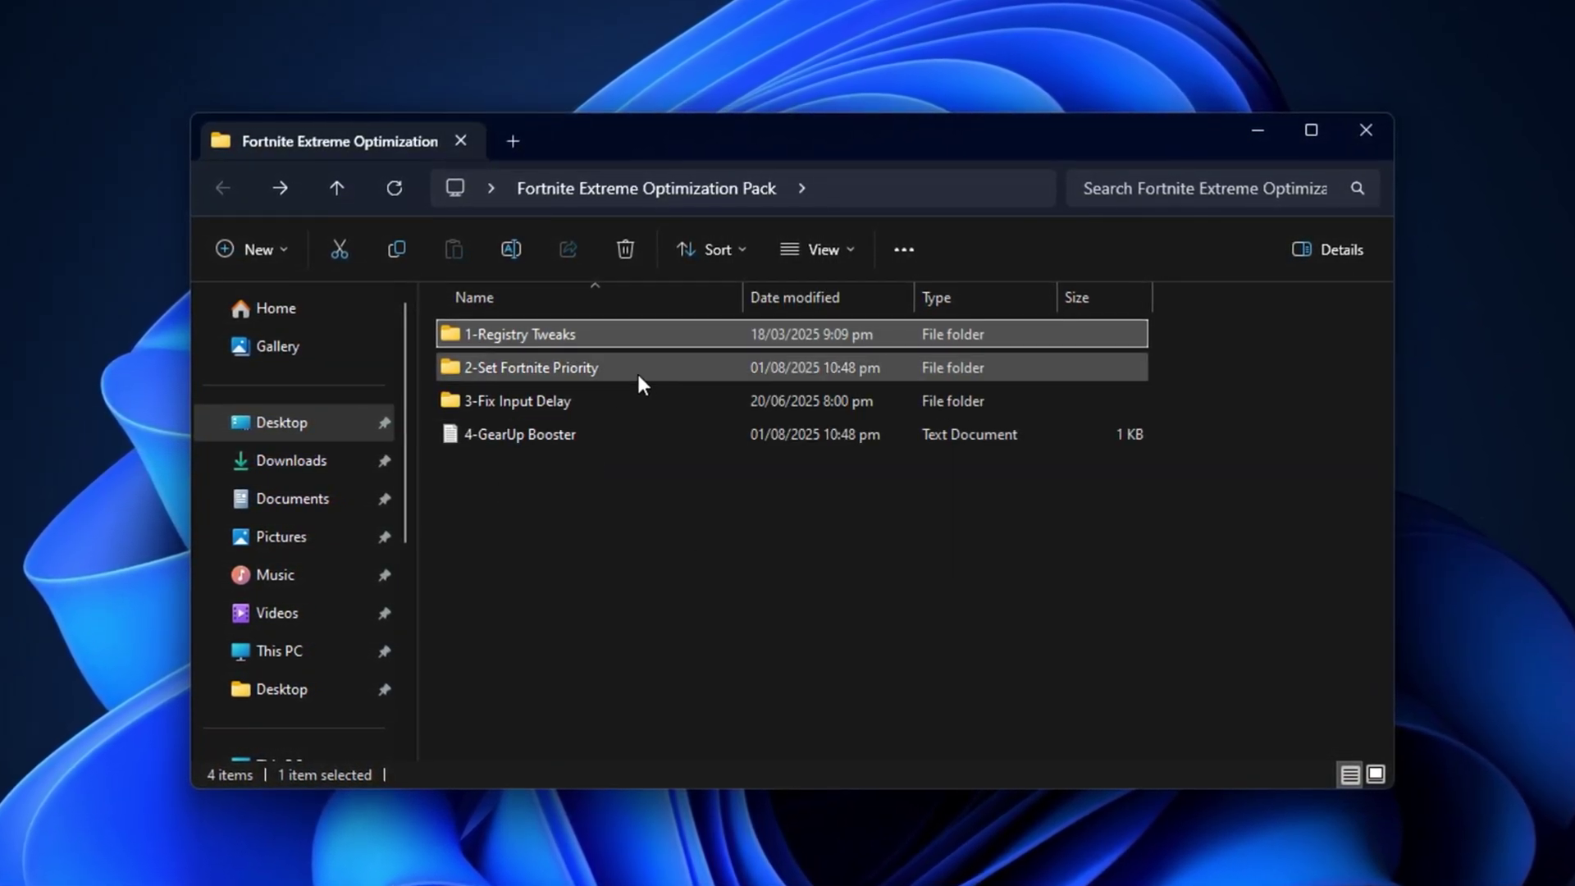
Open 2-Set Fortnite Priority and look over its Normal, Medium and High Priority .reg files.
{"action": "left_click", "coordinate": [613, 371]}
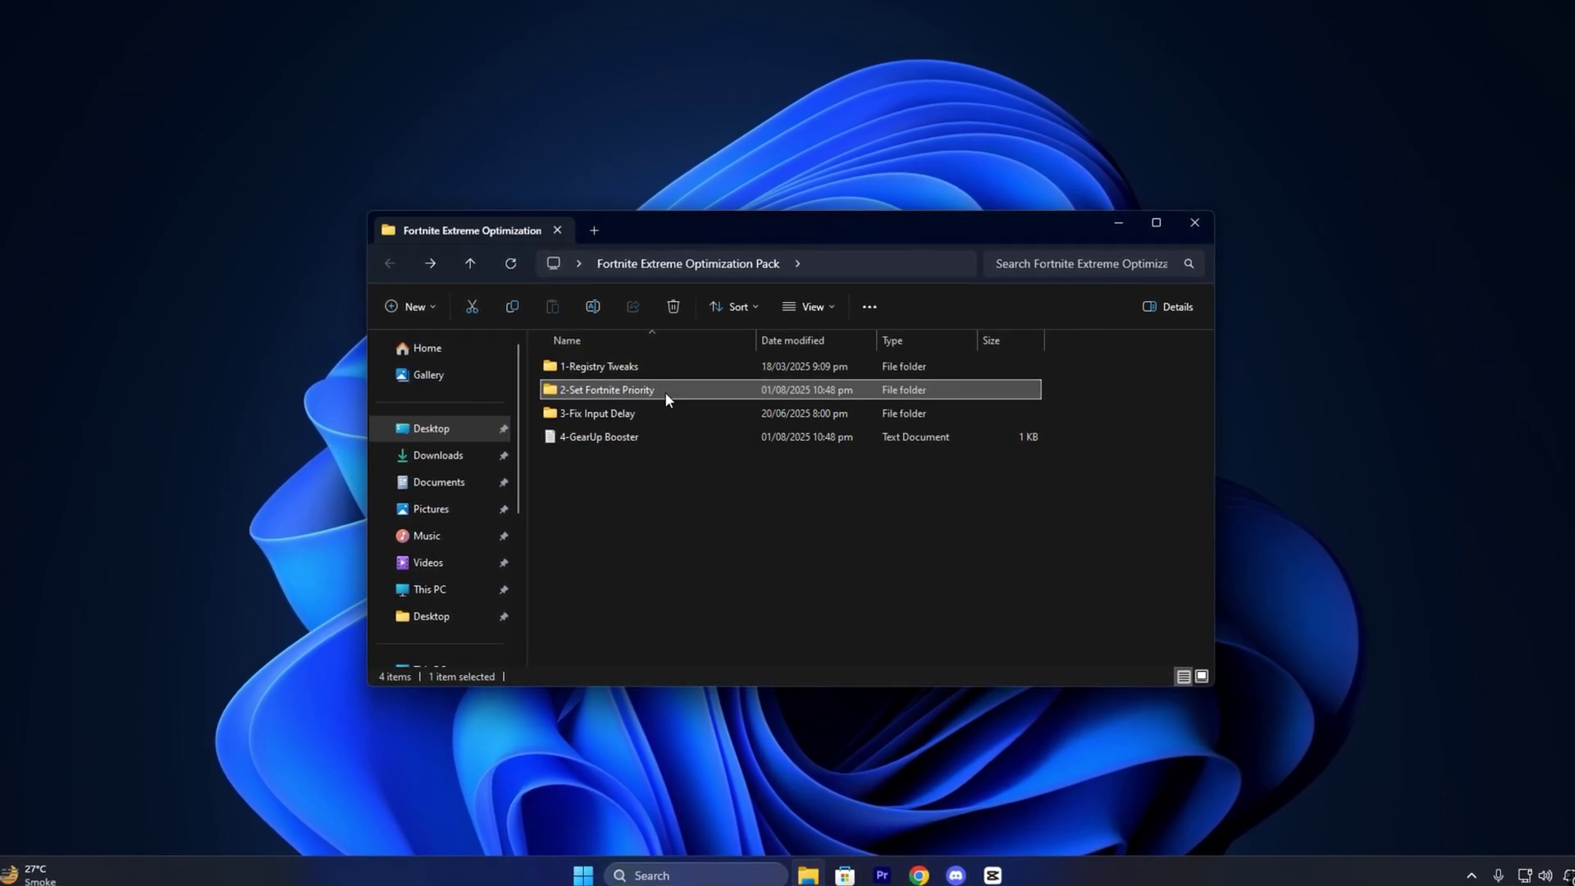
{"action": "double_click", "coordinate": [664, 391]}
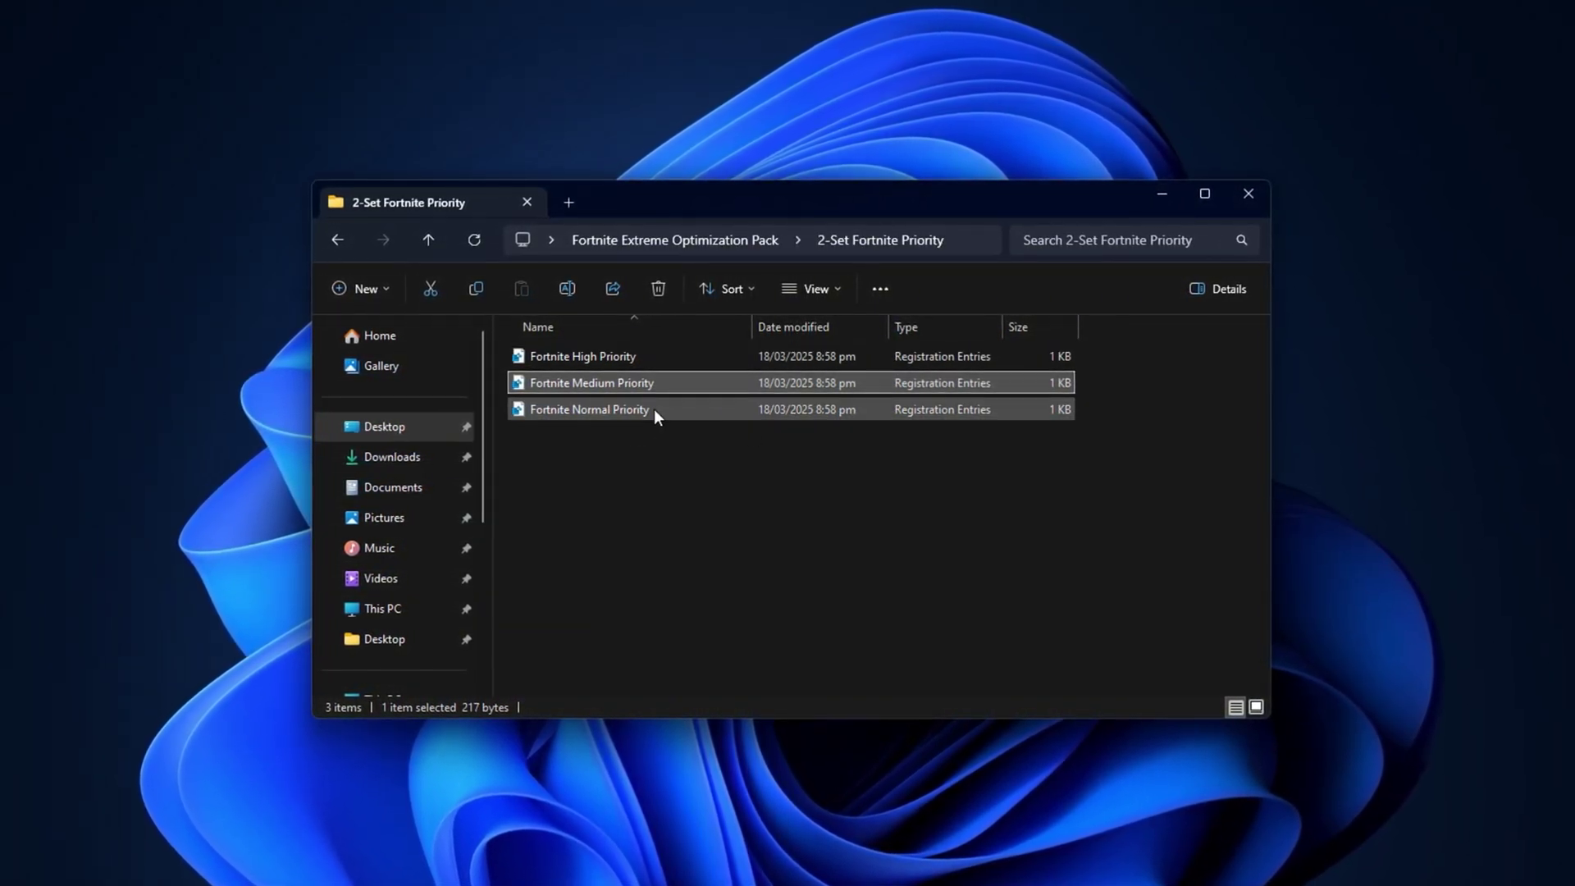
{"action": "left_click", "coordinate": [602, 463]}
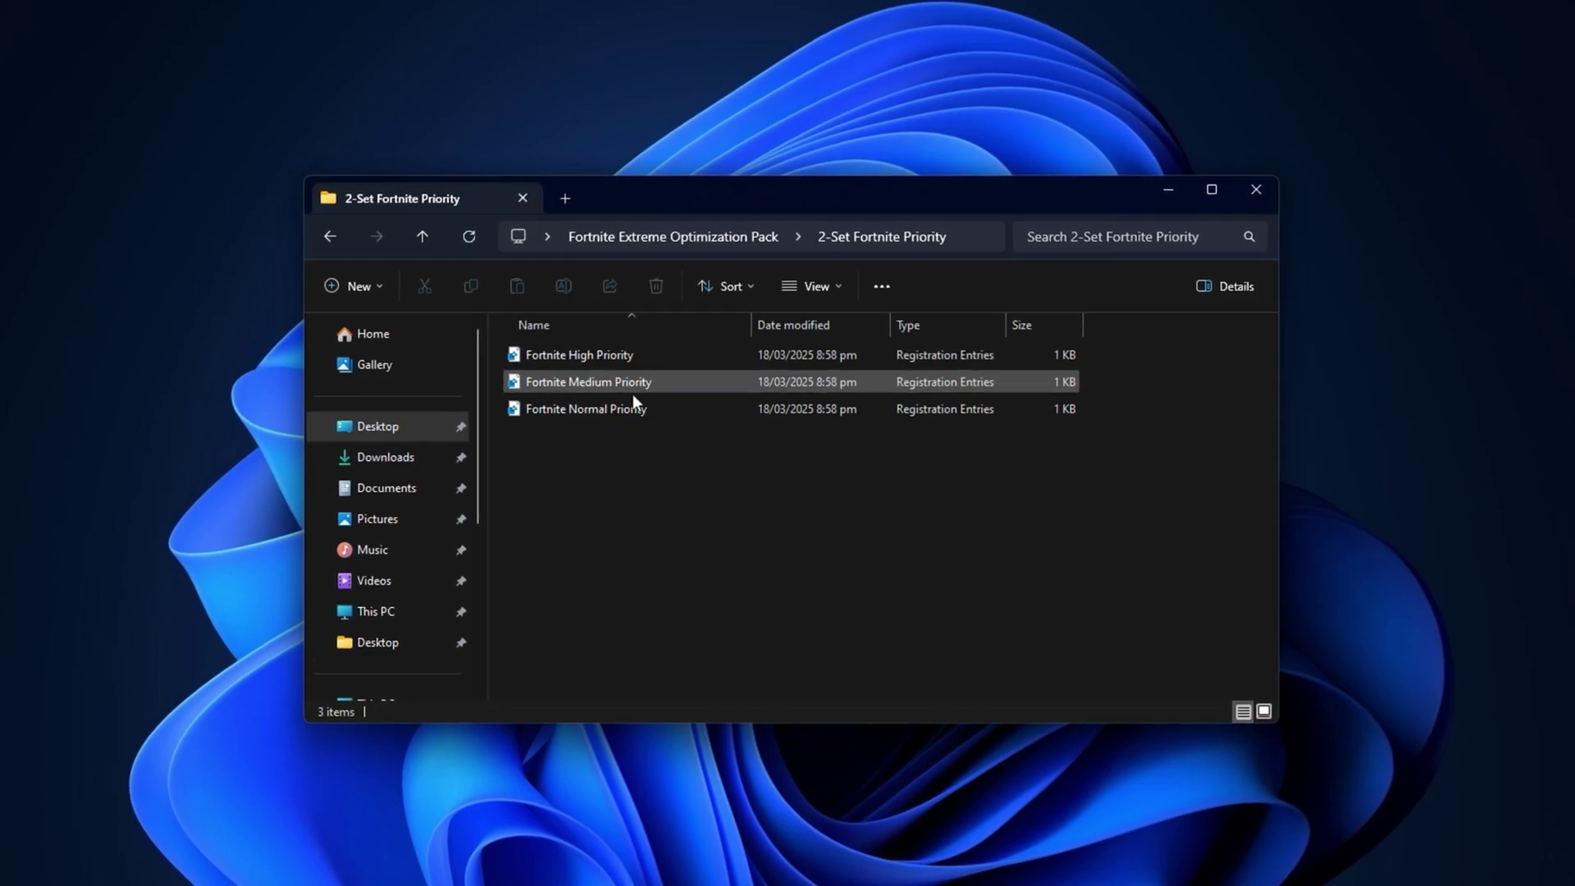
{"action": "left_click", "coordinate": [625, 414]}
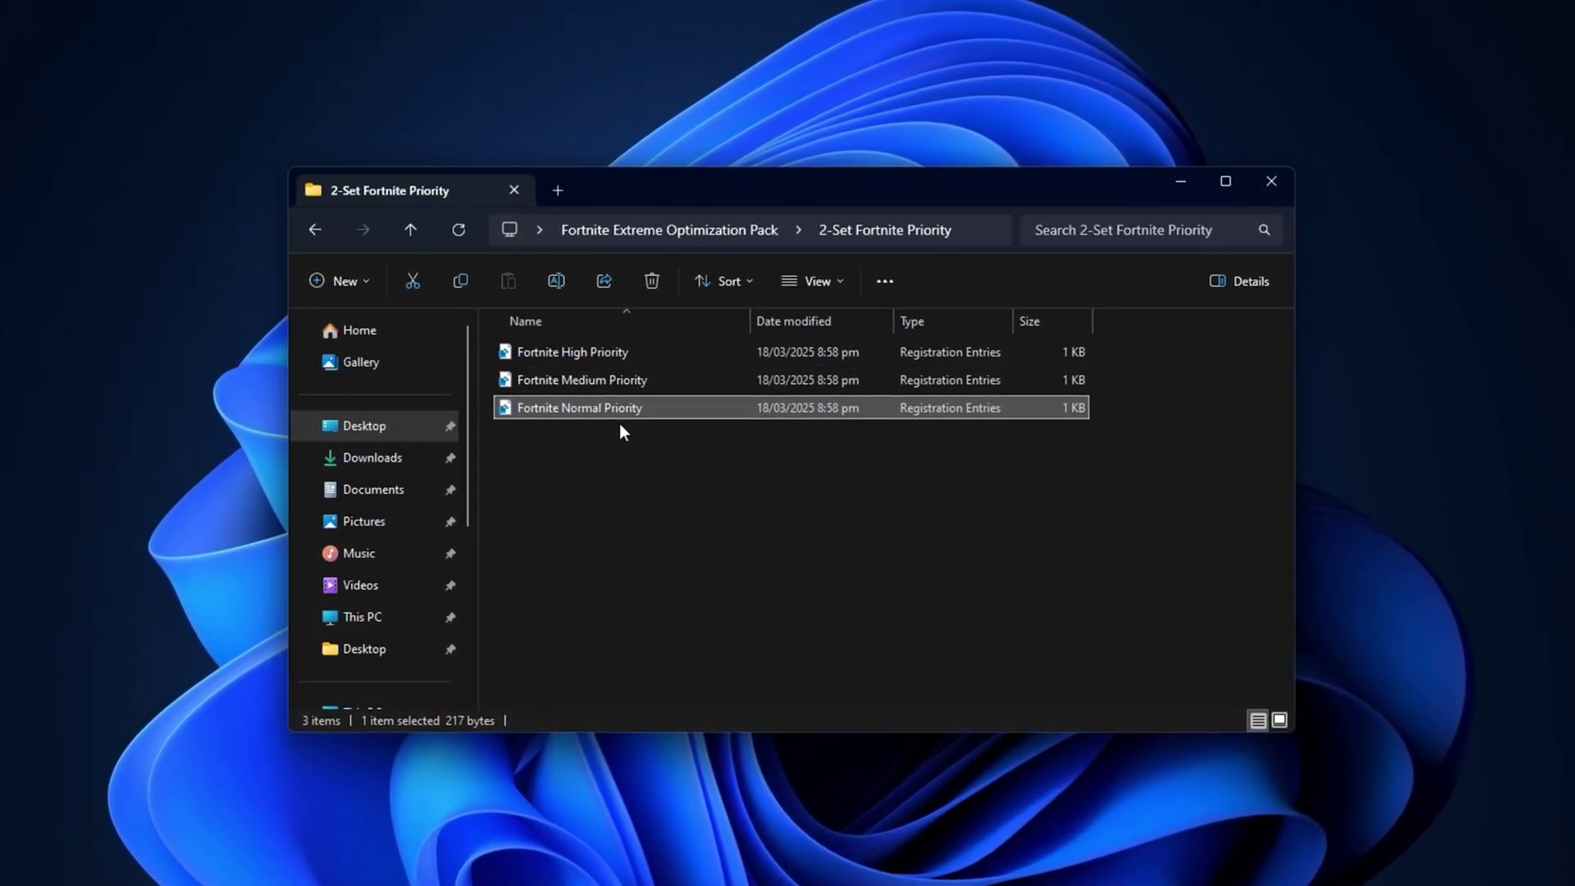
{"action": "left_click", "coordinate": [630, 381]}
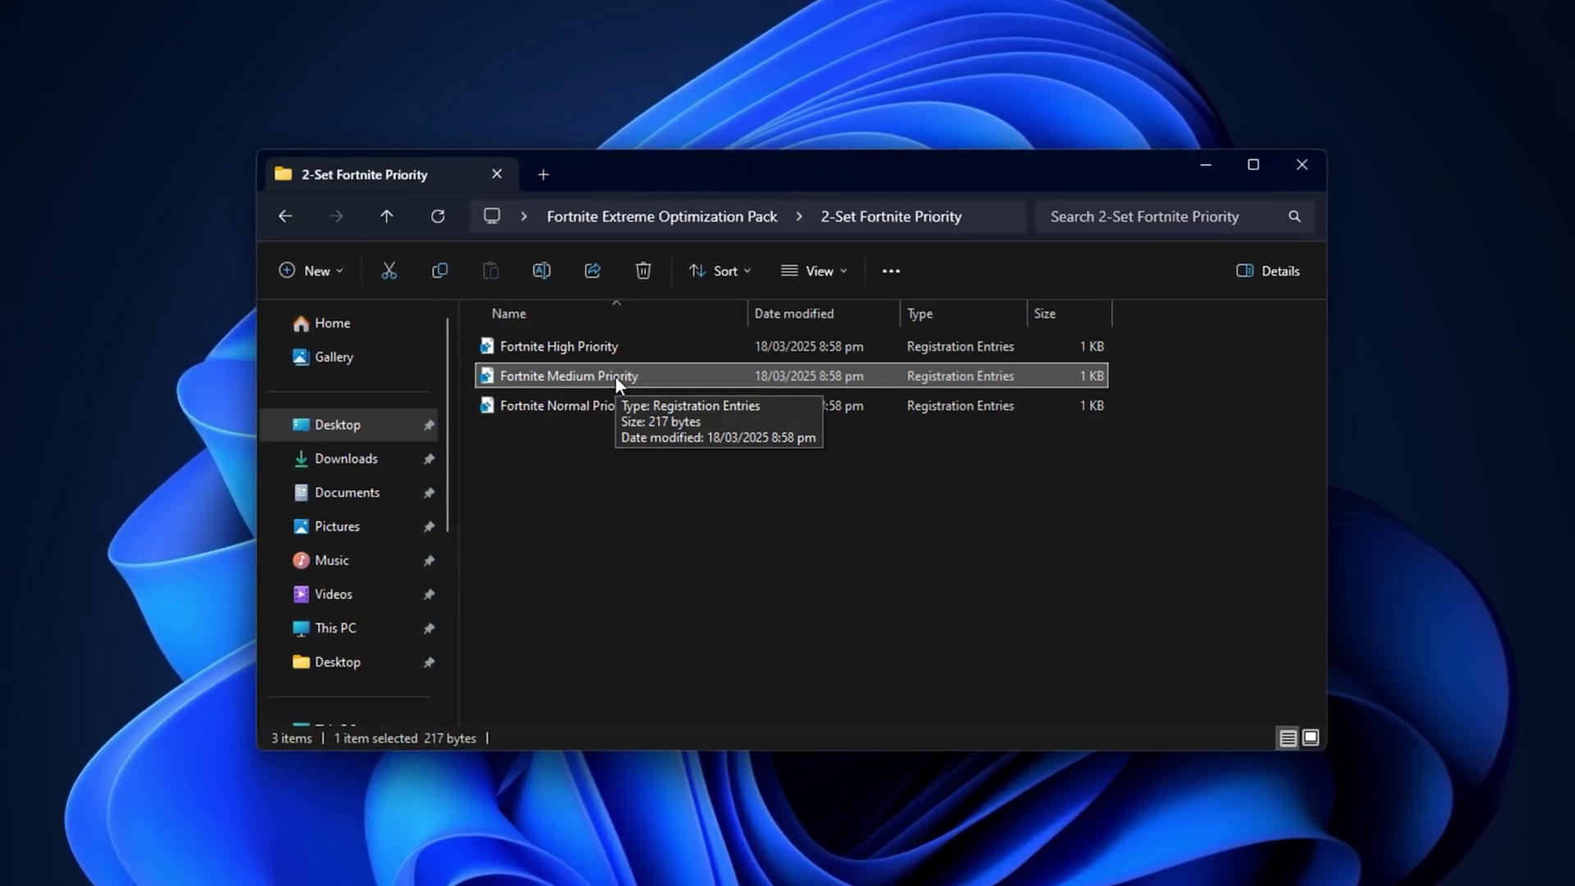
{"action": "left_click", "coordinate": [579, 346]}
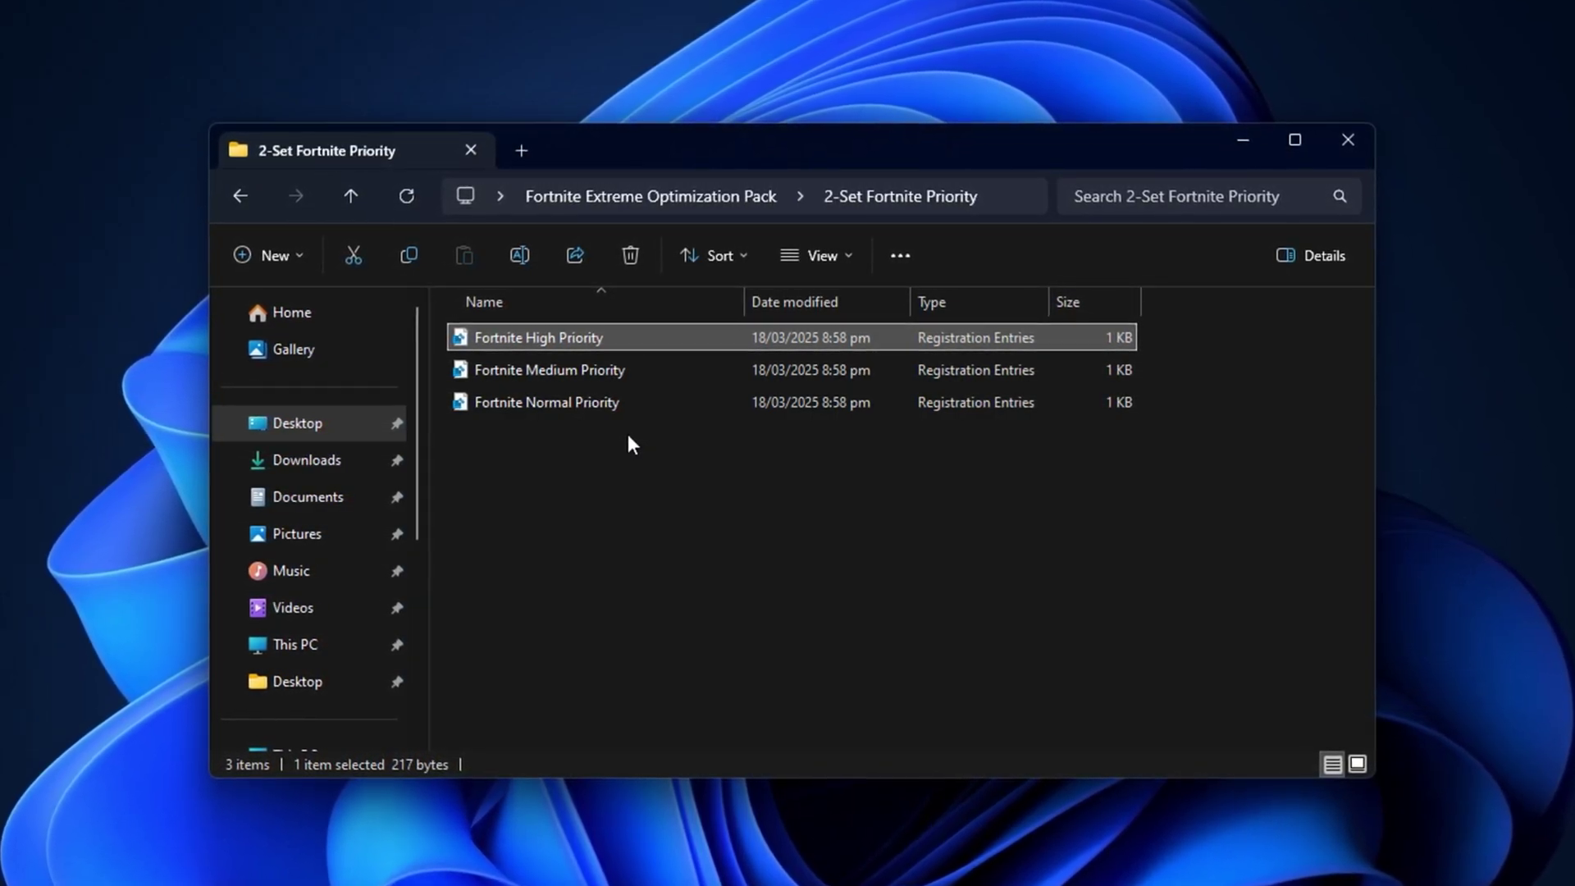
{"action": "left_click", "coordinate": [583, 481]}
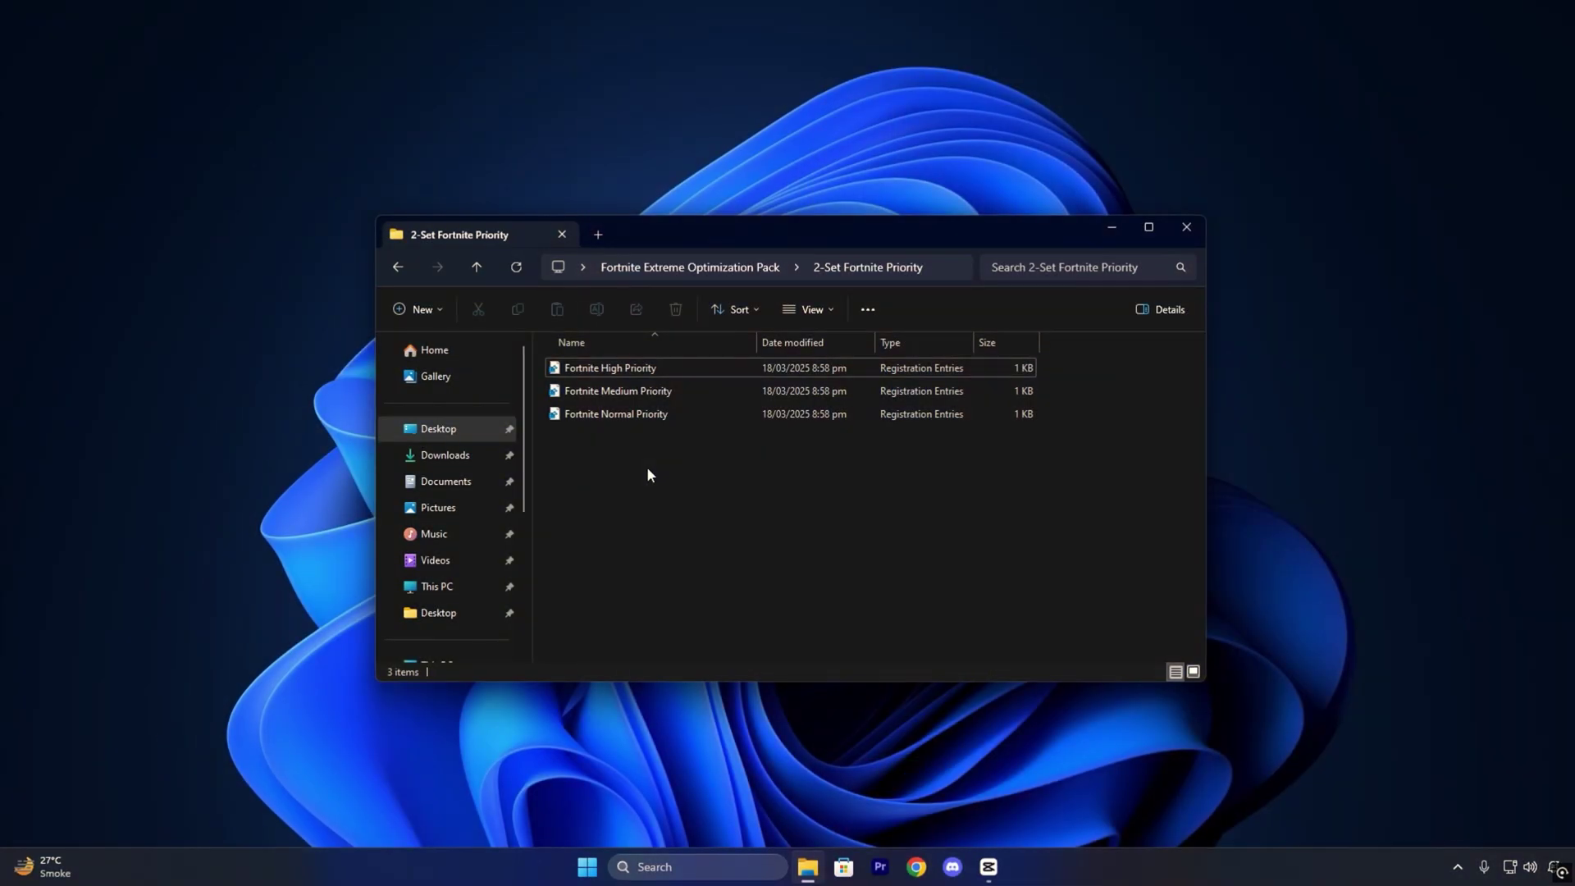
Return to the optimization pack and open the 3-Fix Input Delay folder.
{"action": "key", "text": "alt+Left"}
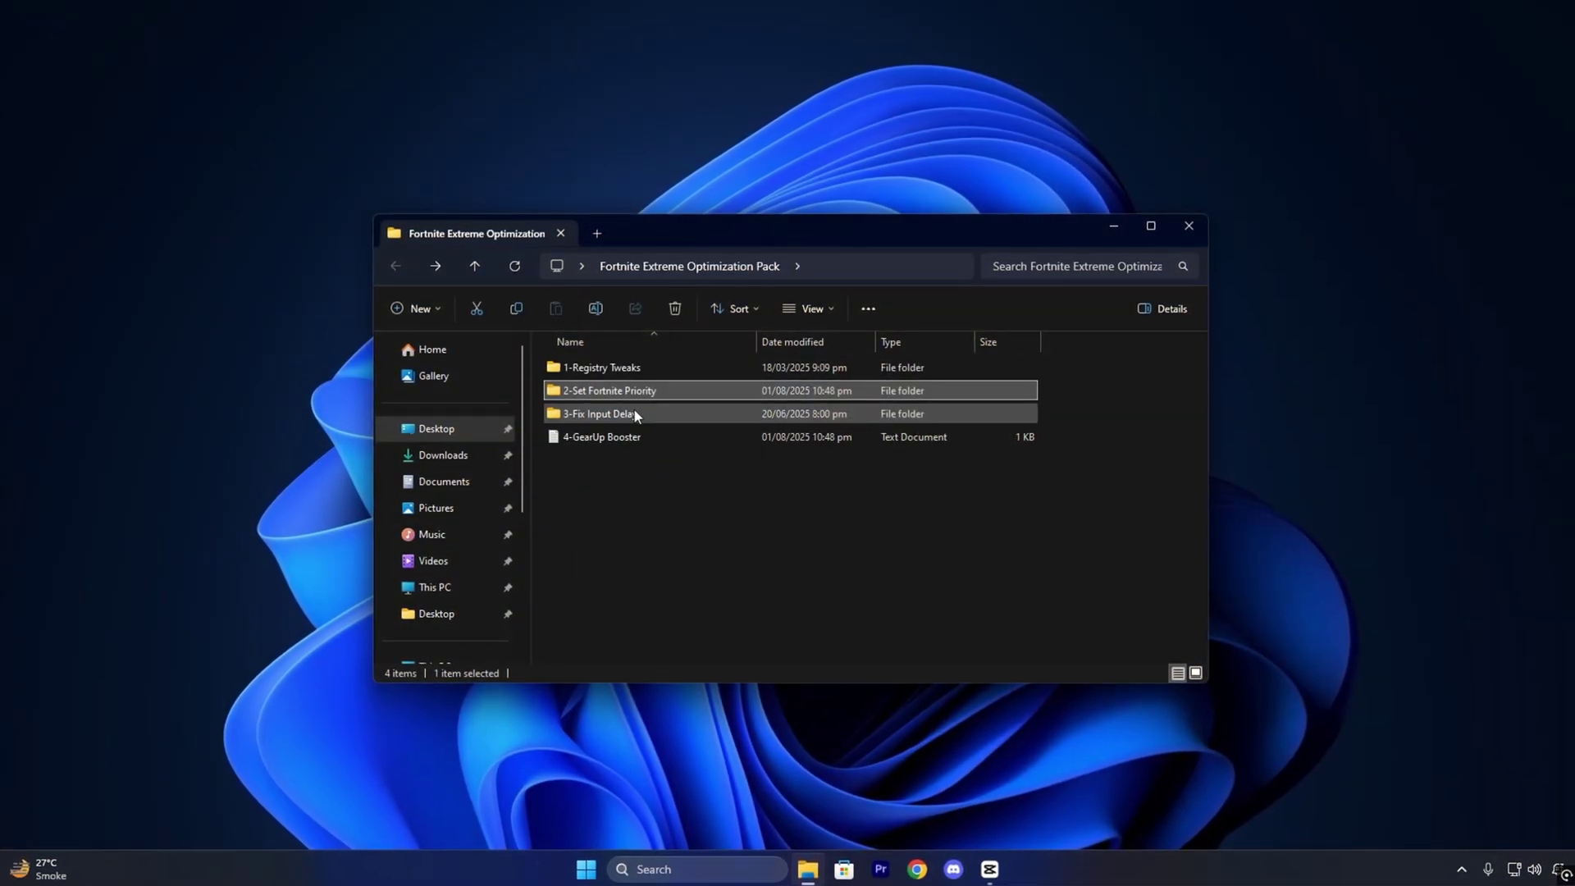
{"action": "left_click", "coordinate": [635, 414]}
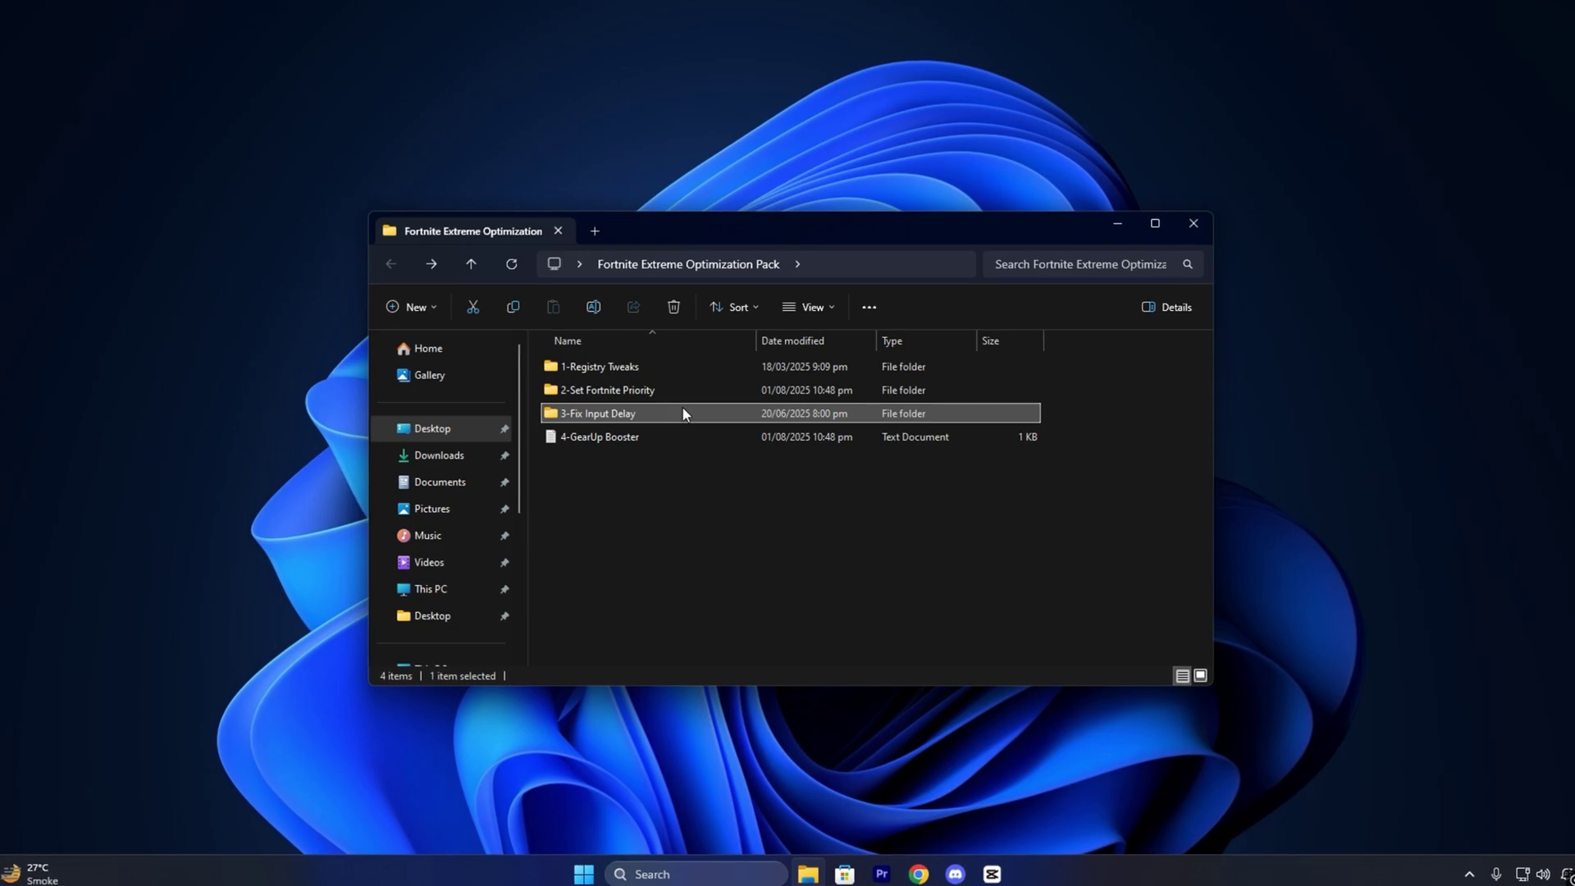
{"action": "double_click", "coordinate": [669, 413]}
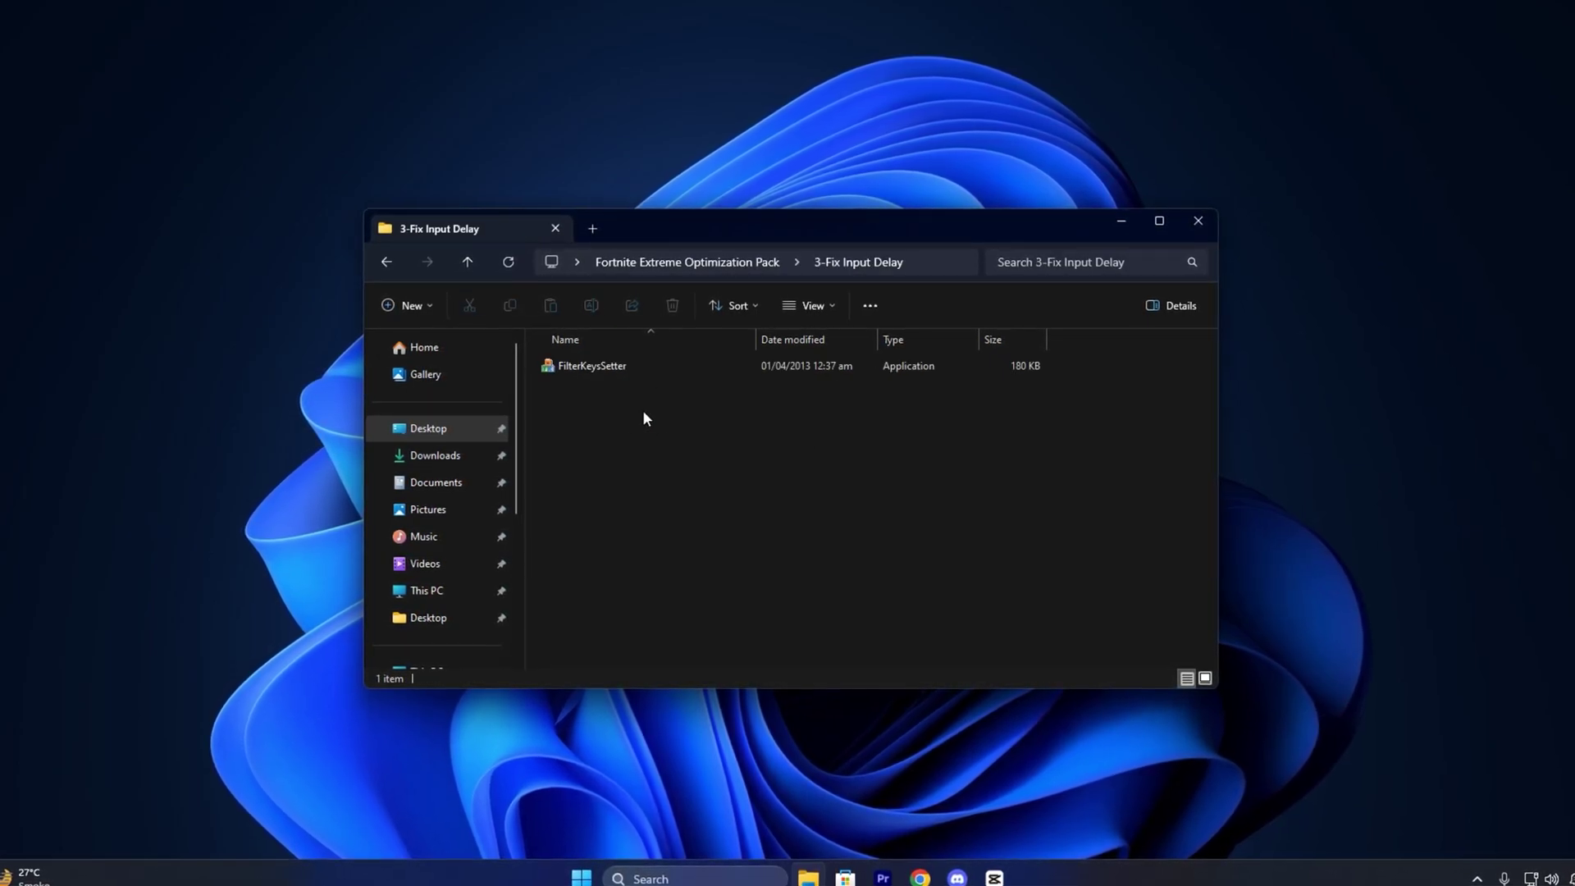
Run FilterKeysSetter as administrator, accepting the UAC prompt.
{"action": "left_click", "coordinate": [607, 365]}
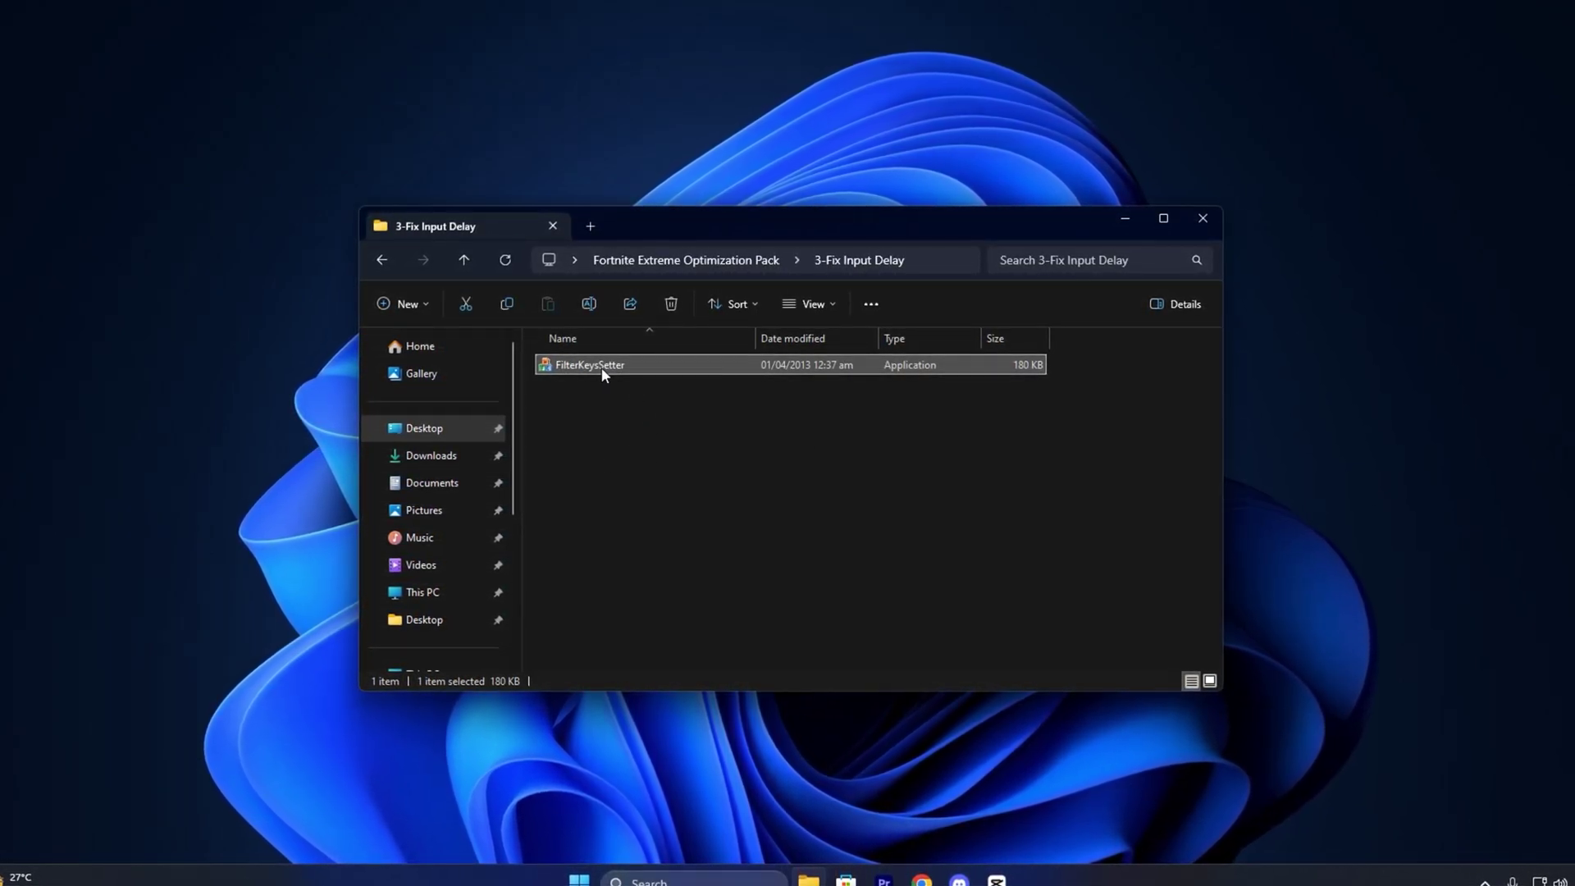
{"action": "right_click", "coordinate": [601, 367]}
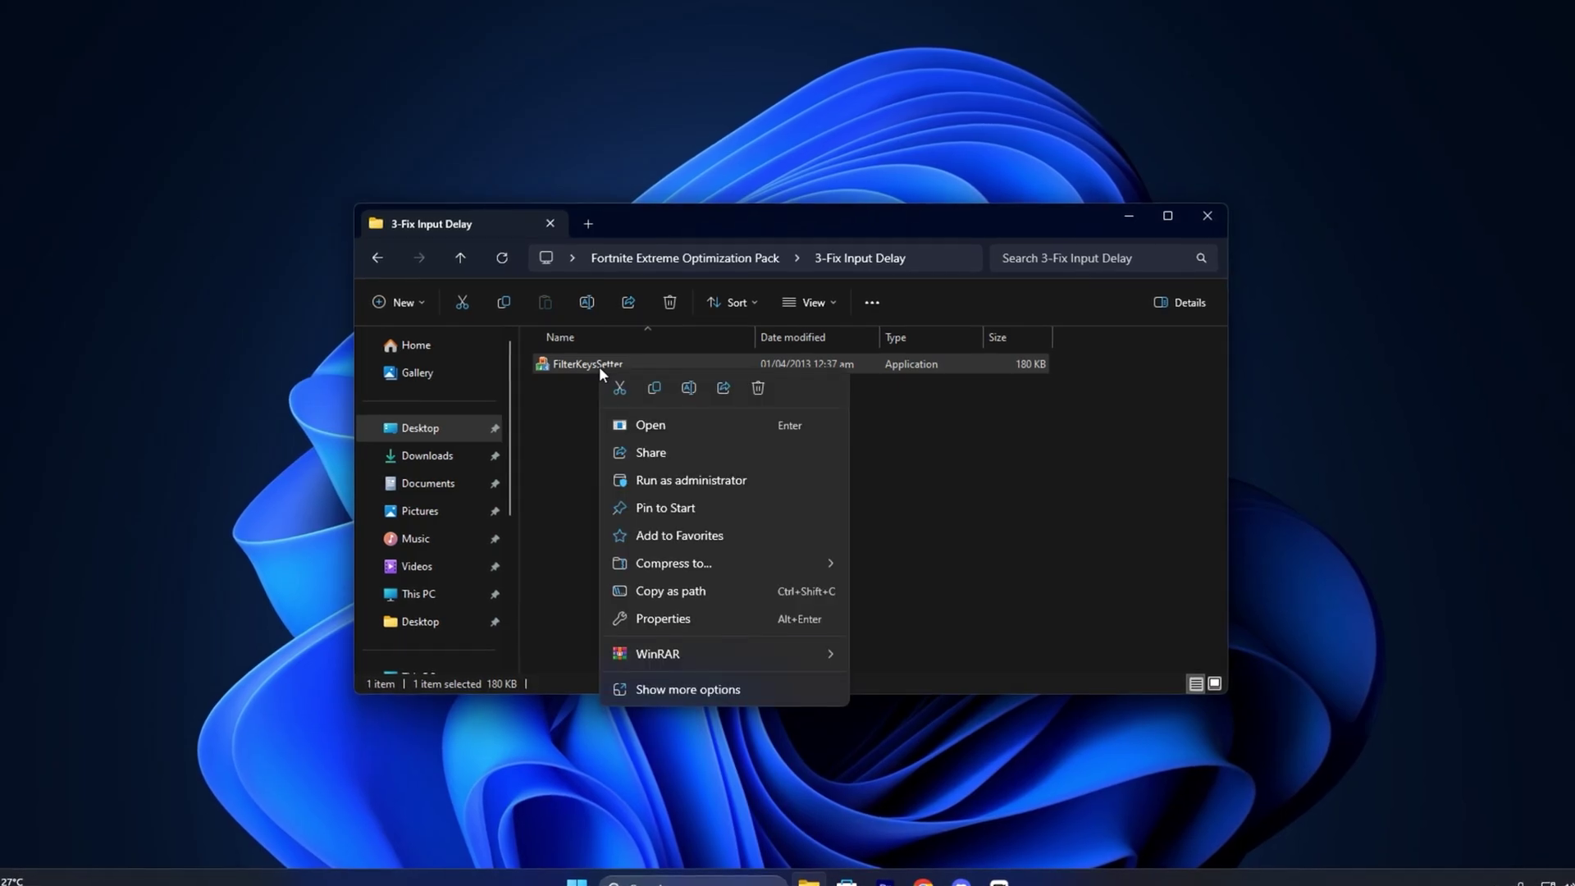
{"action": "left_click", "coordinate": [667, 481]}
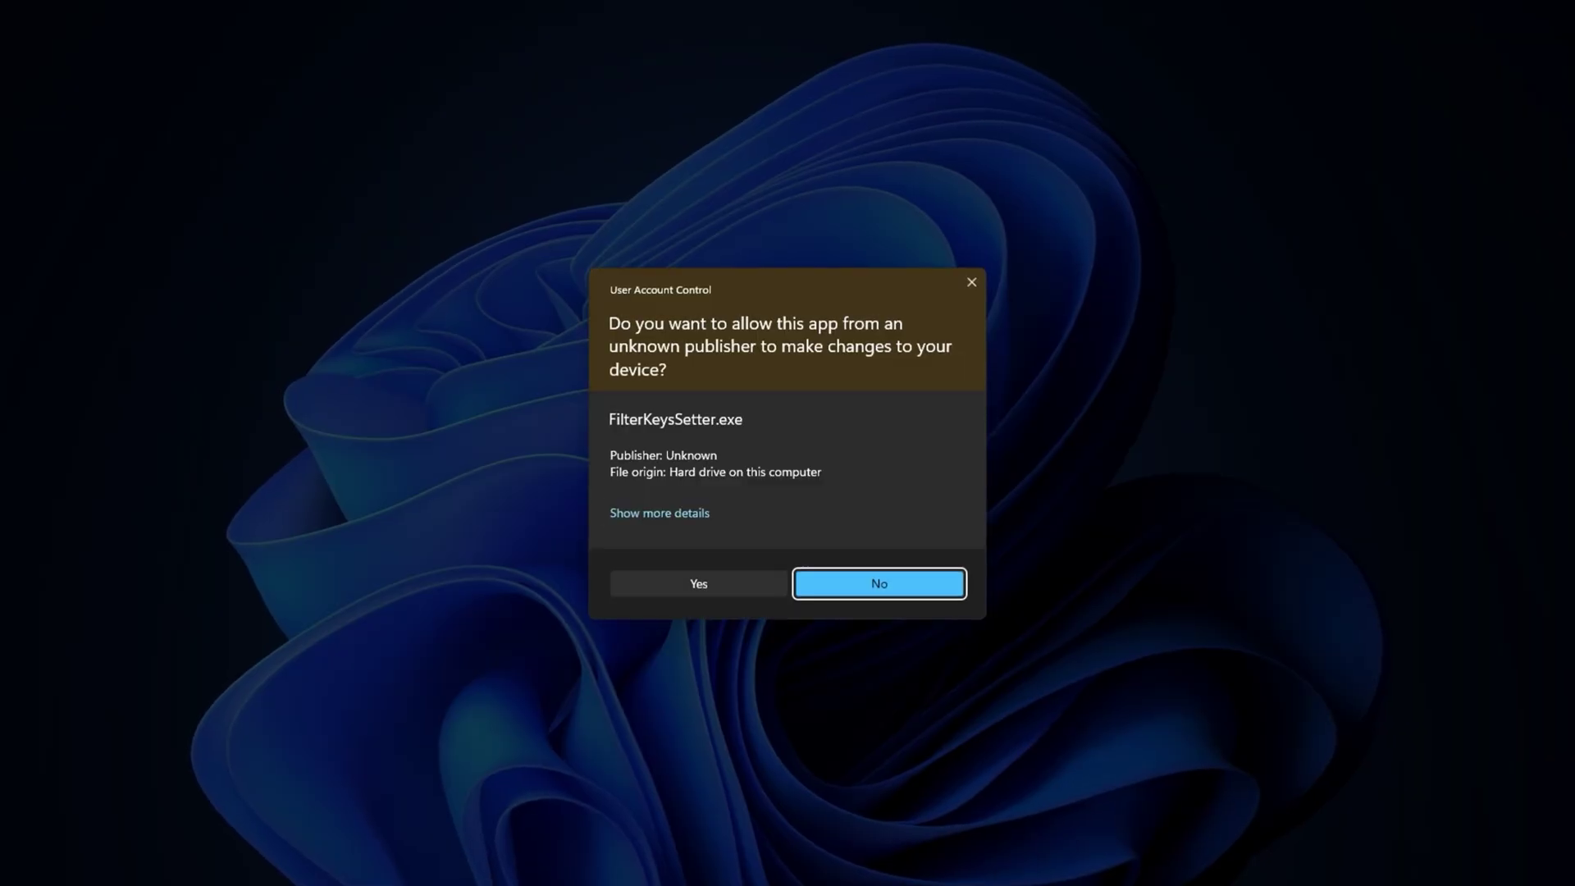
{"action": "left_click", "coordinate": [670, 584]}
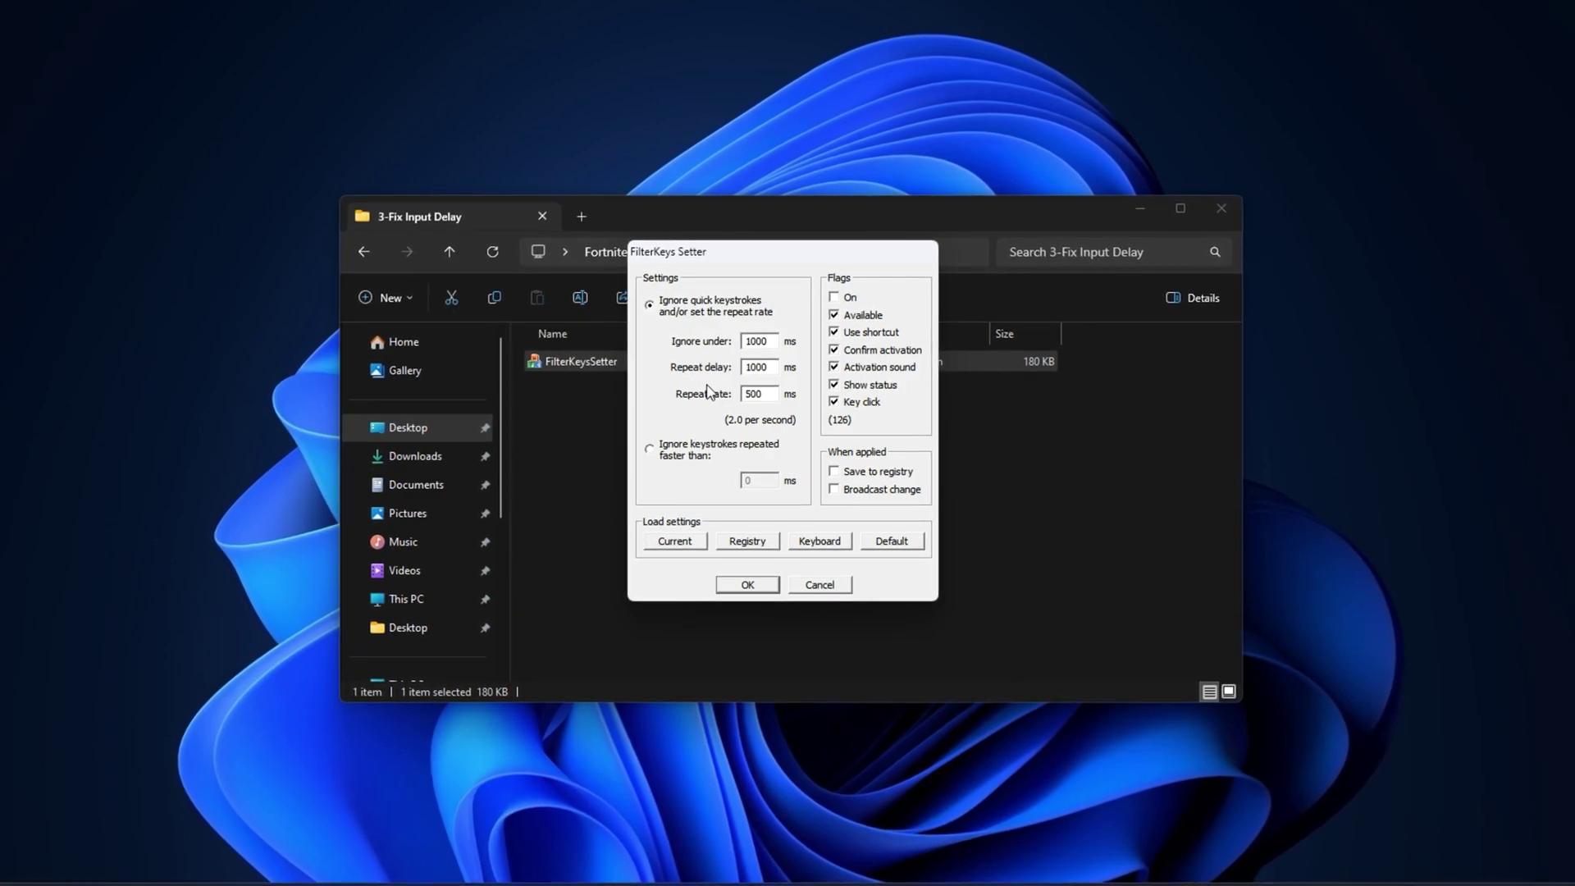
Uncheck all FilterKeys flags and set Ignore under 0, Repeat delay 250, Repeat rate 25 ms.
{"action": "left_click", "coordinate": [834, 401]}
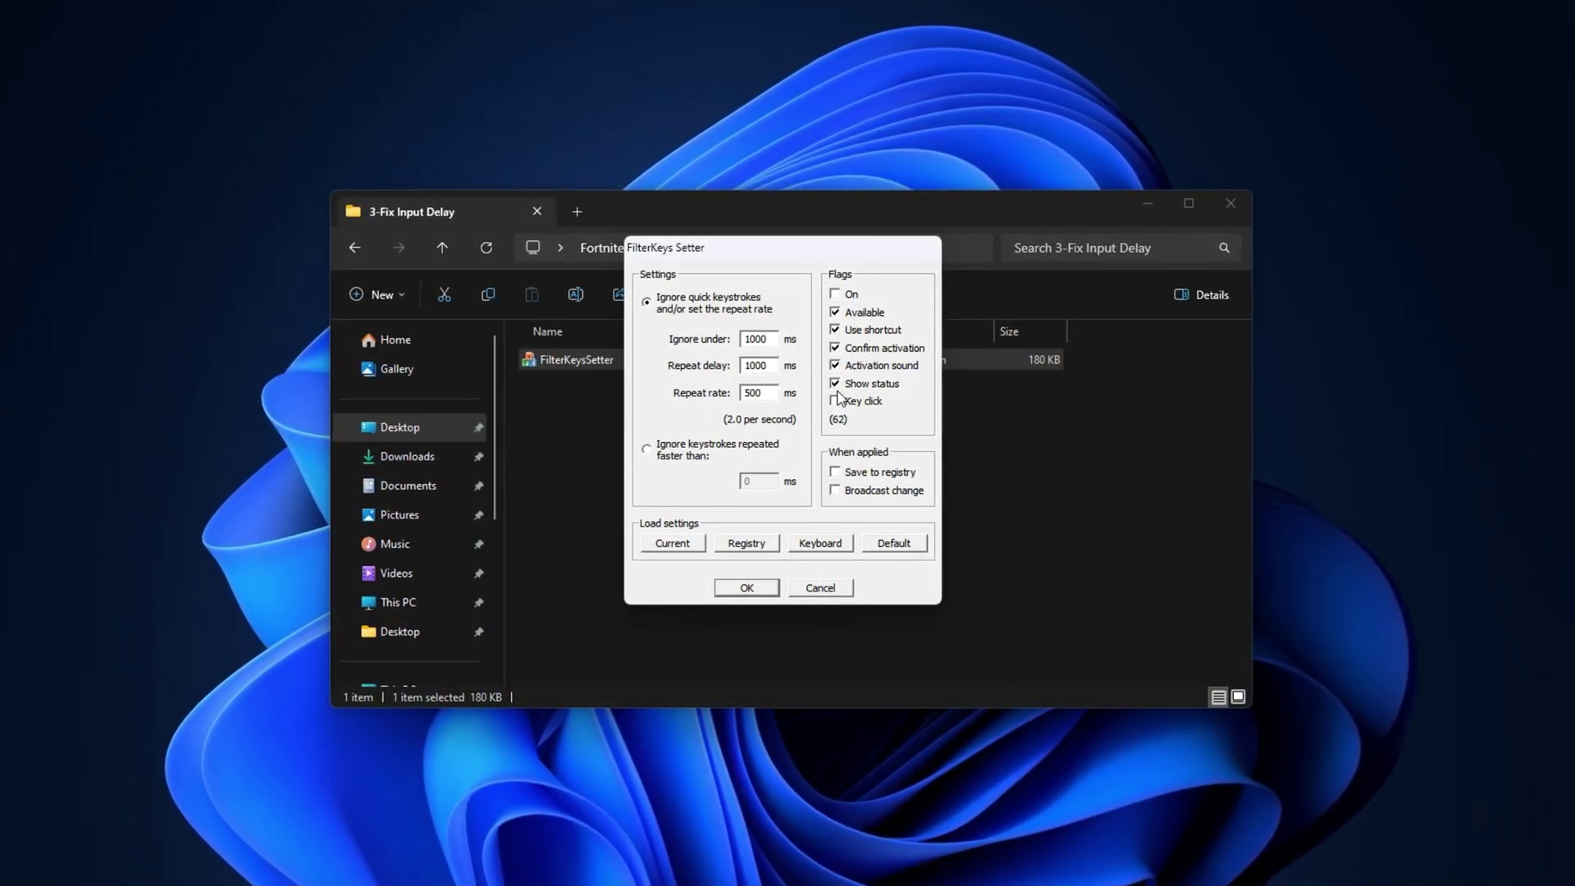
{"action": "left_click", "coordinate": [835, 383]}
{"action": "left_click", "coordinate": [835, 365]}
{"action": "left_click", "coordinate": [835, 347]}
{"action": "left_click", "coordinate": [835, 329]}
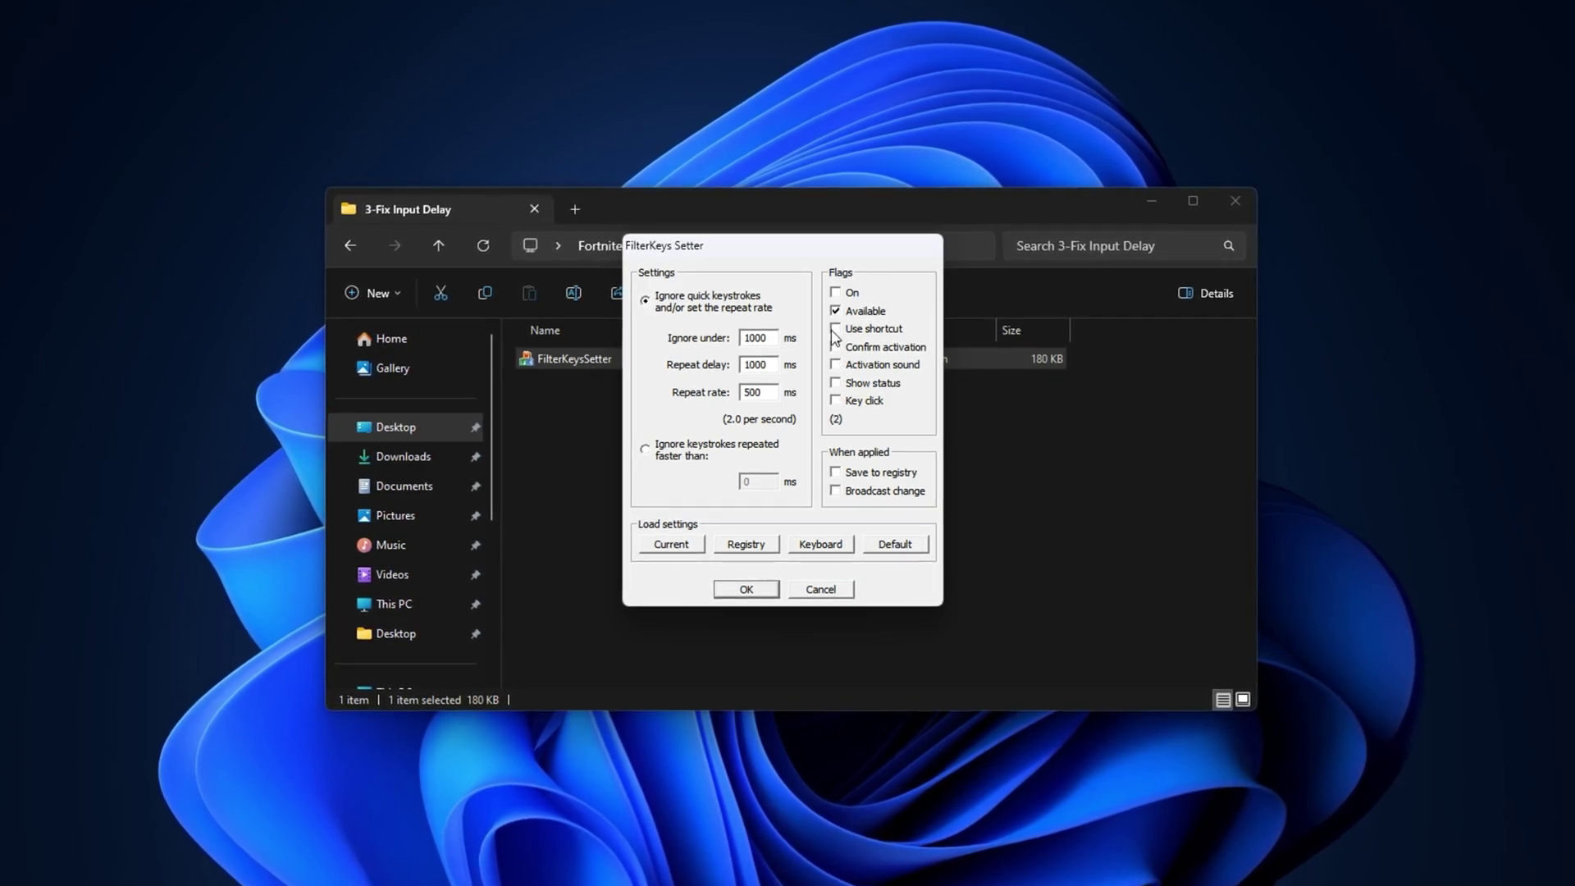
{"action": "left_click", "coordinate": [836, 311]}
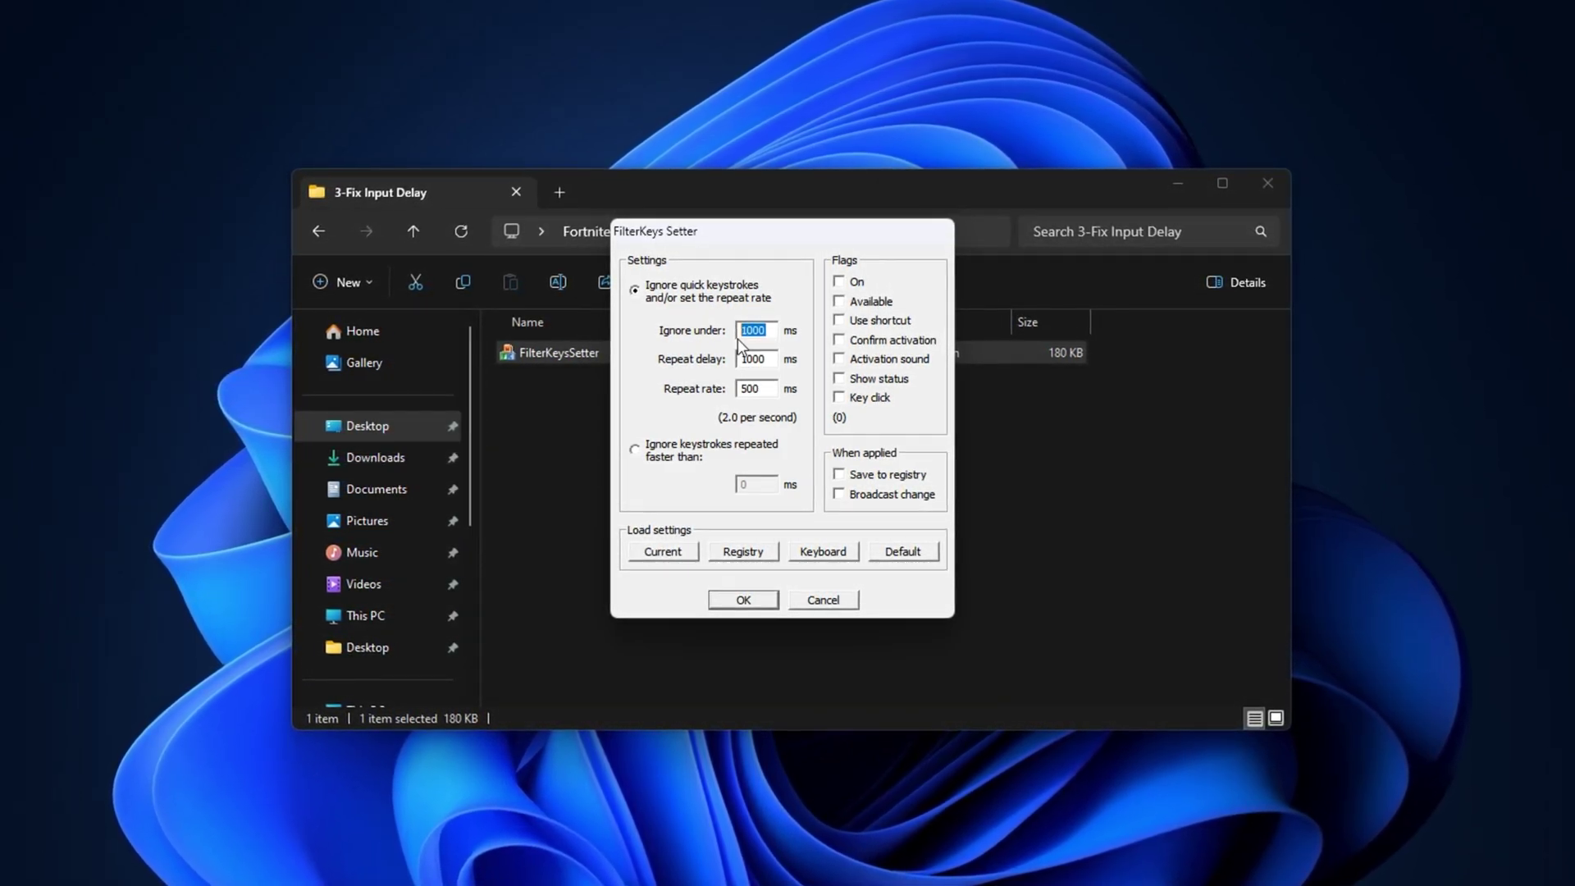
{"action": "type", "text": "0"}
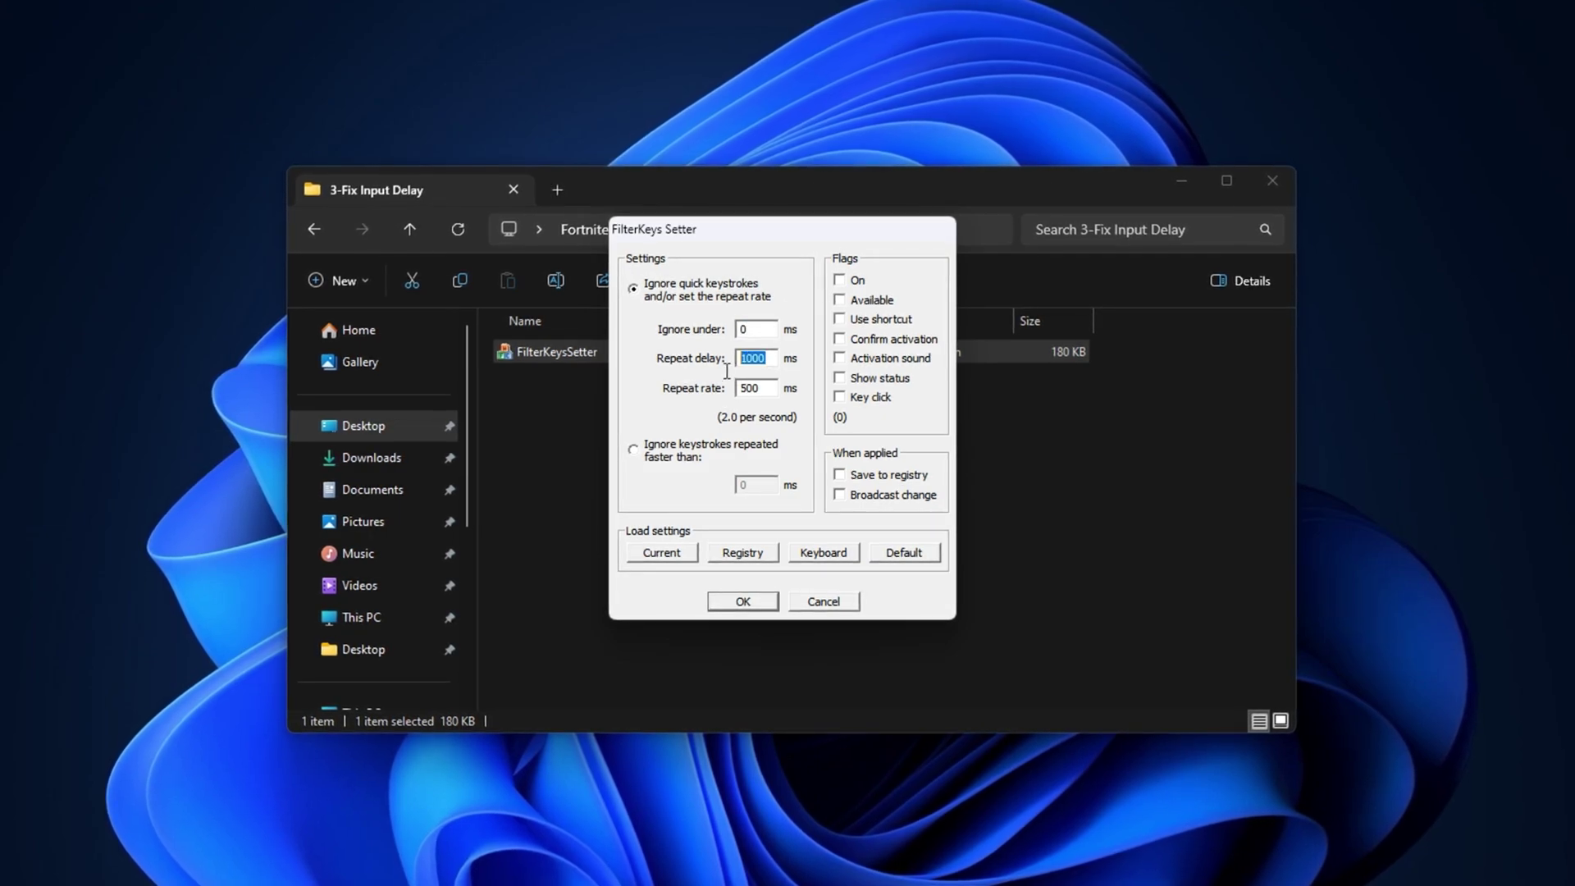
{"action": "type", "text": "250"}
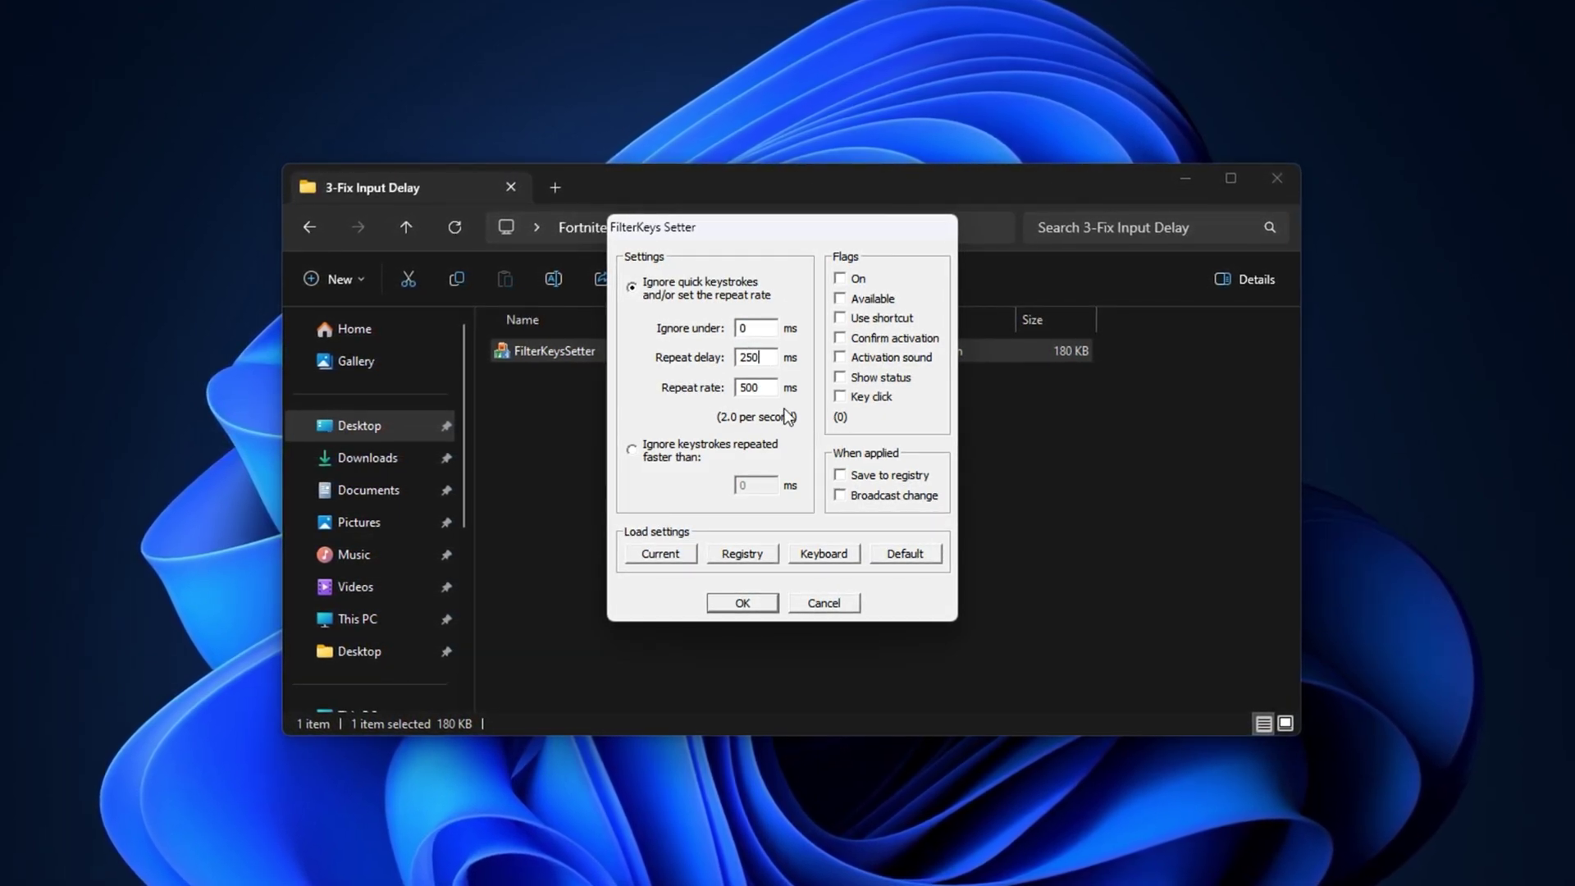
{"action": "double_click", "coordinate": [771, 390]}
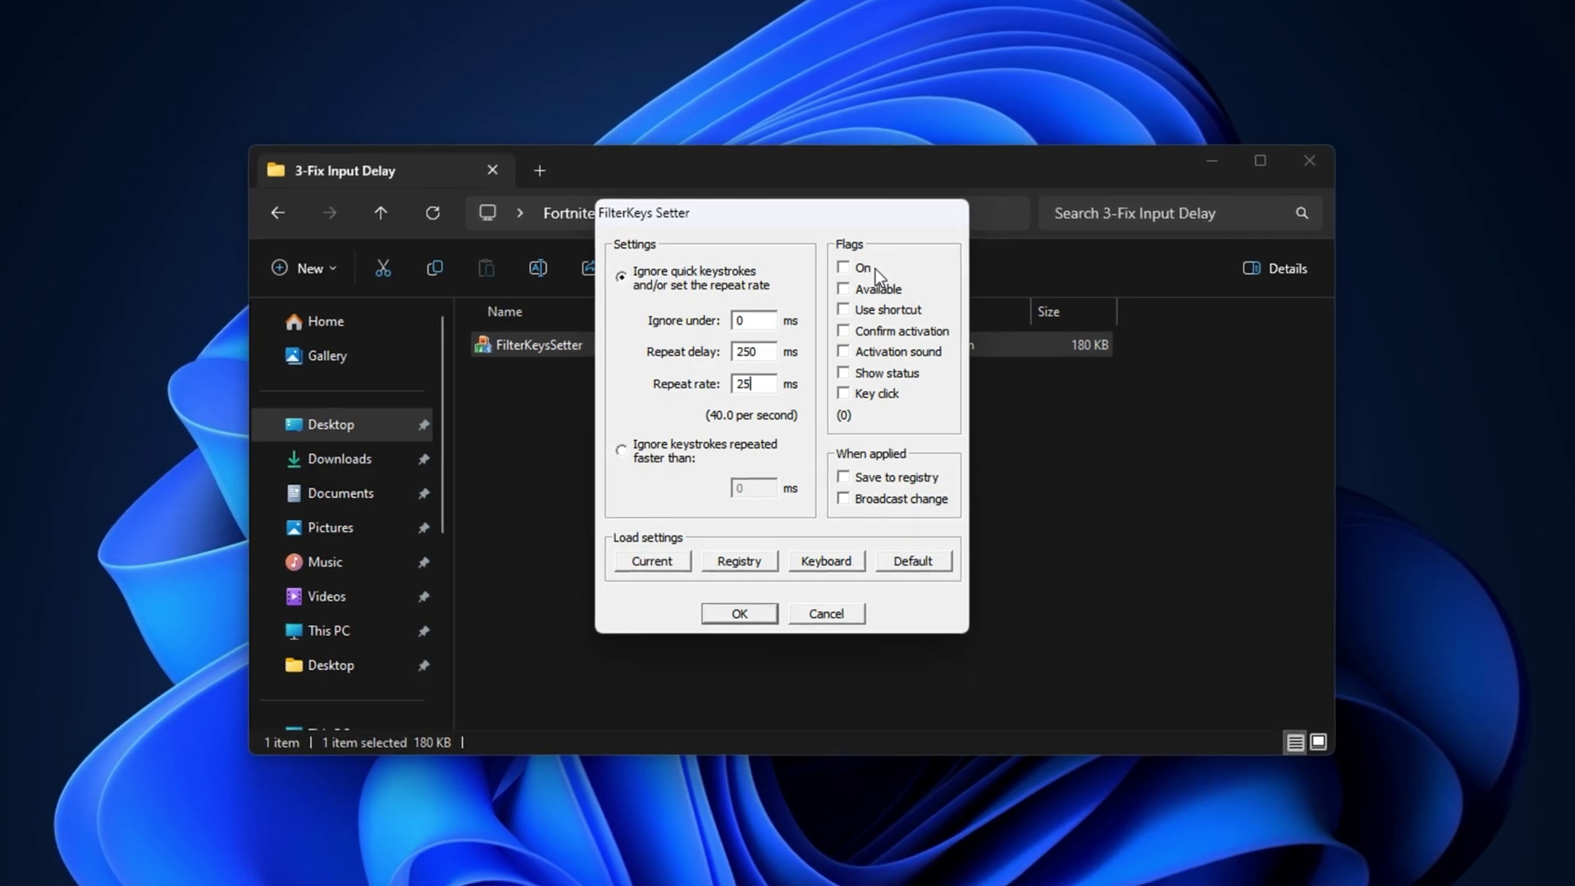
Turn FilterKeys On with Use shortcut, enable Save to registry and apply with OK.
{"action": "left_click", "coordinate": [844, 268]}
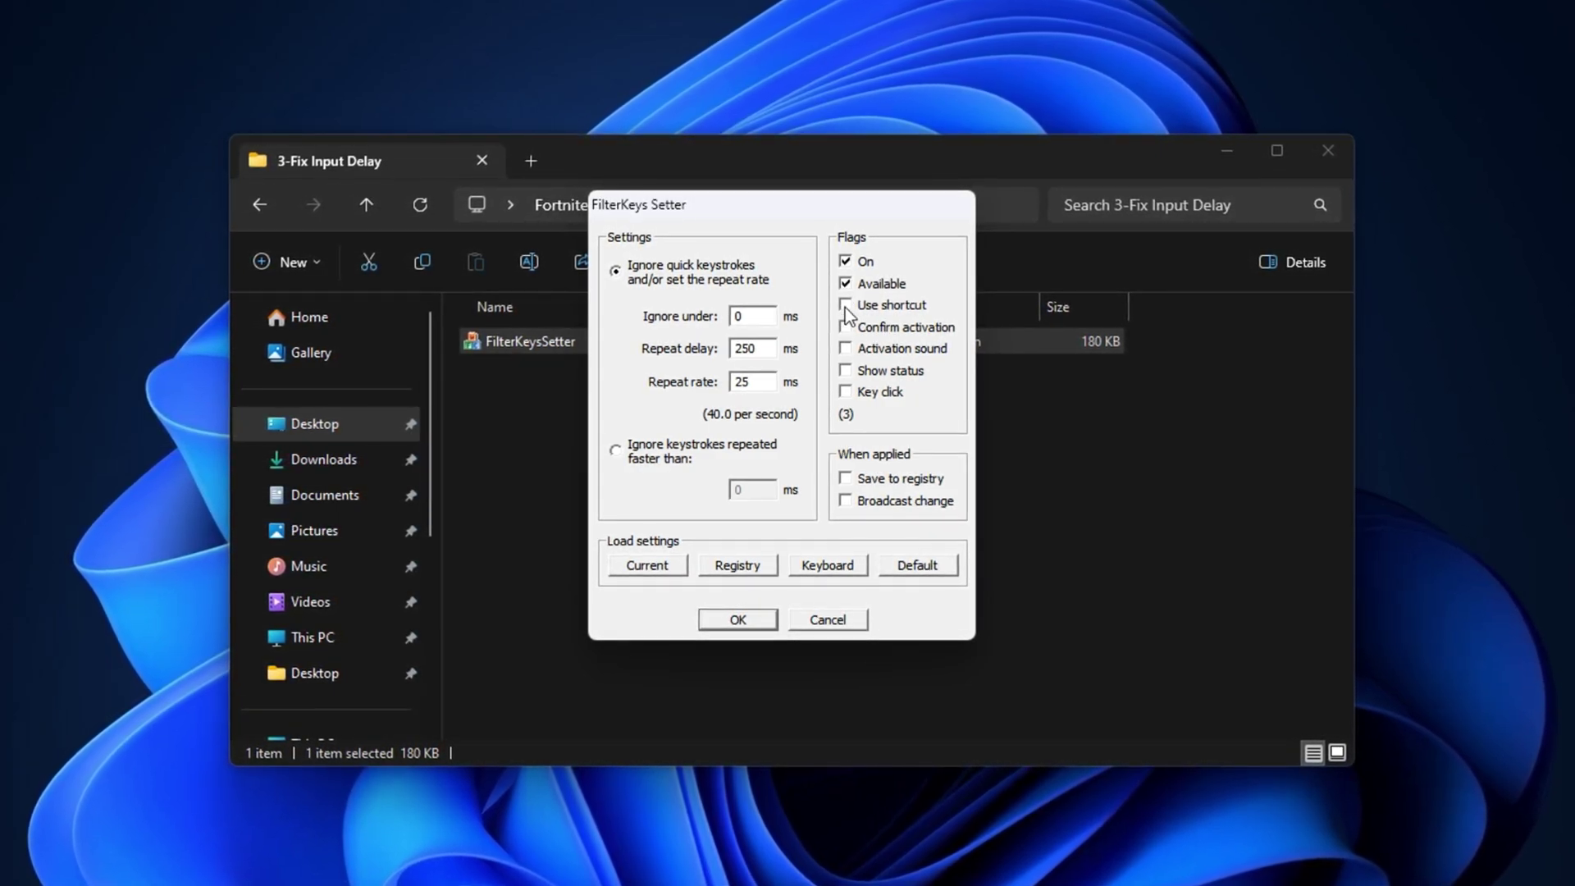
{"action": "left_click", "coordinate": [846, 308]}
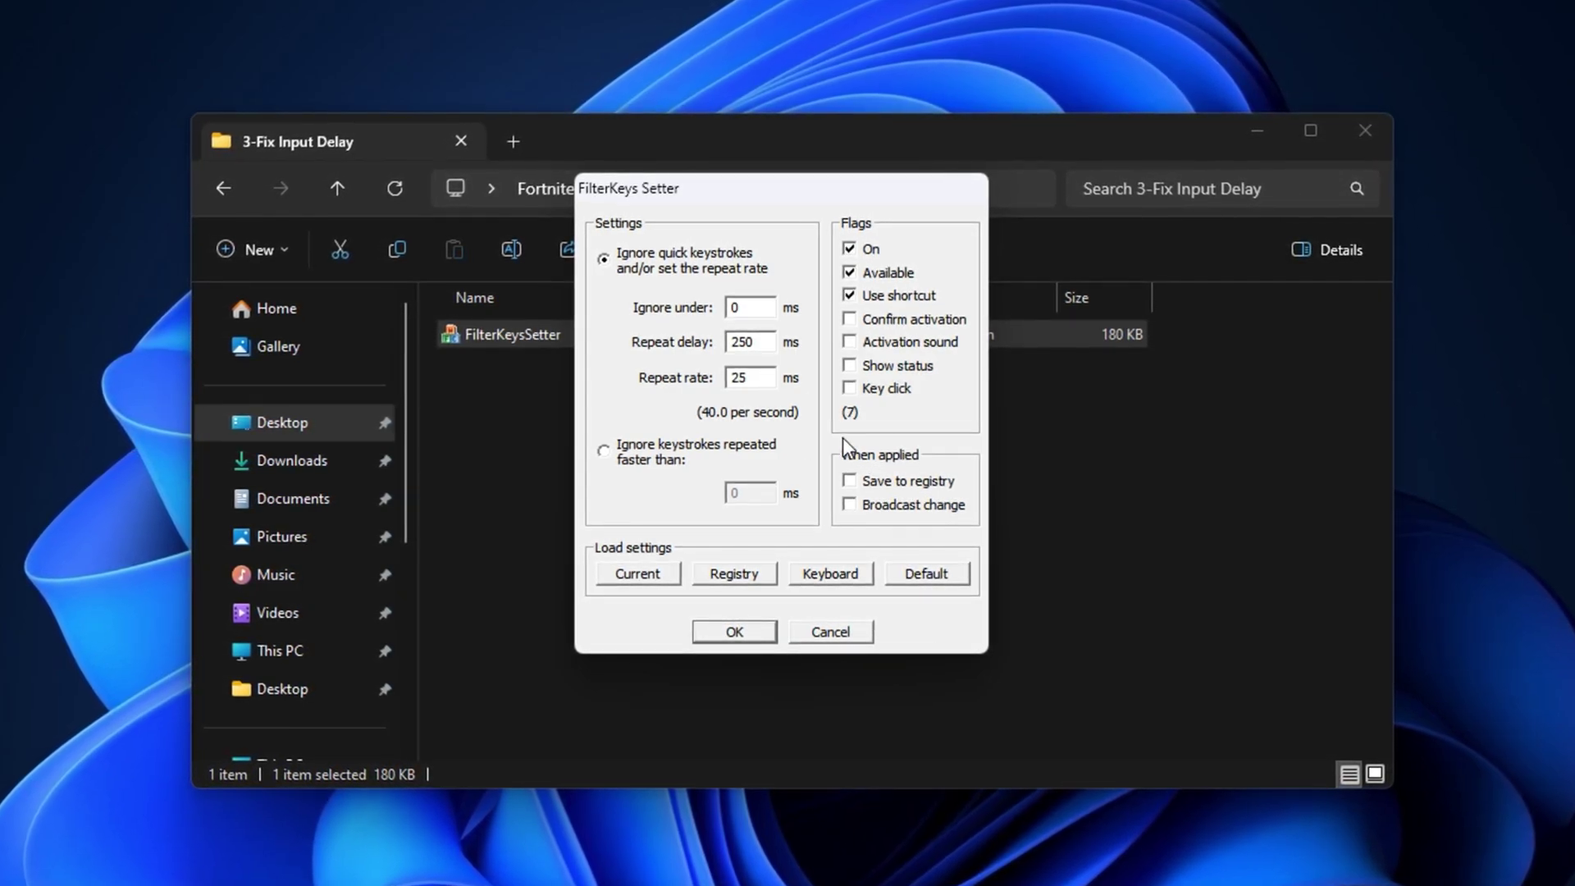
{"action": "left_click", "coordinate": [853, 487]}
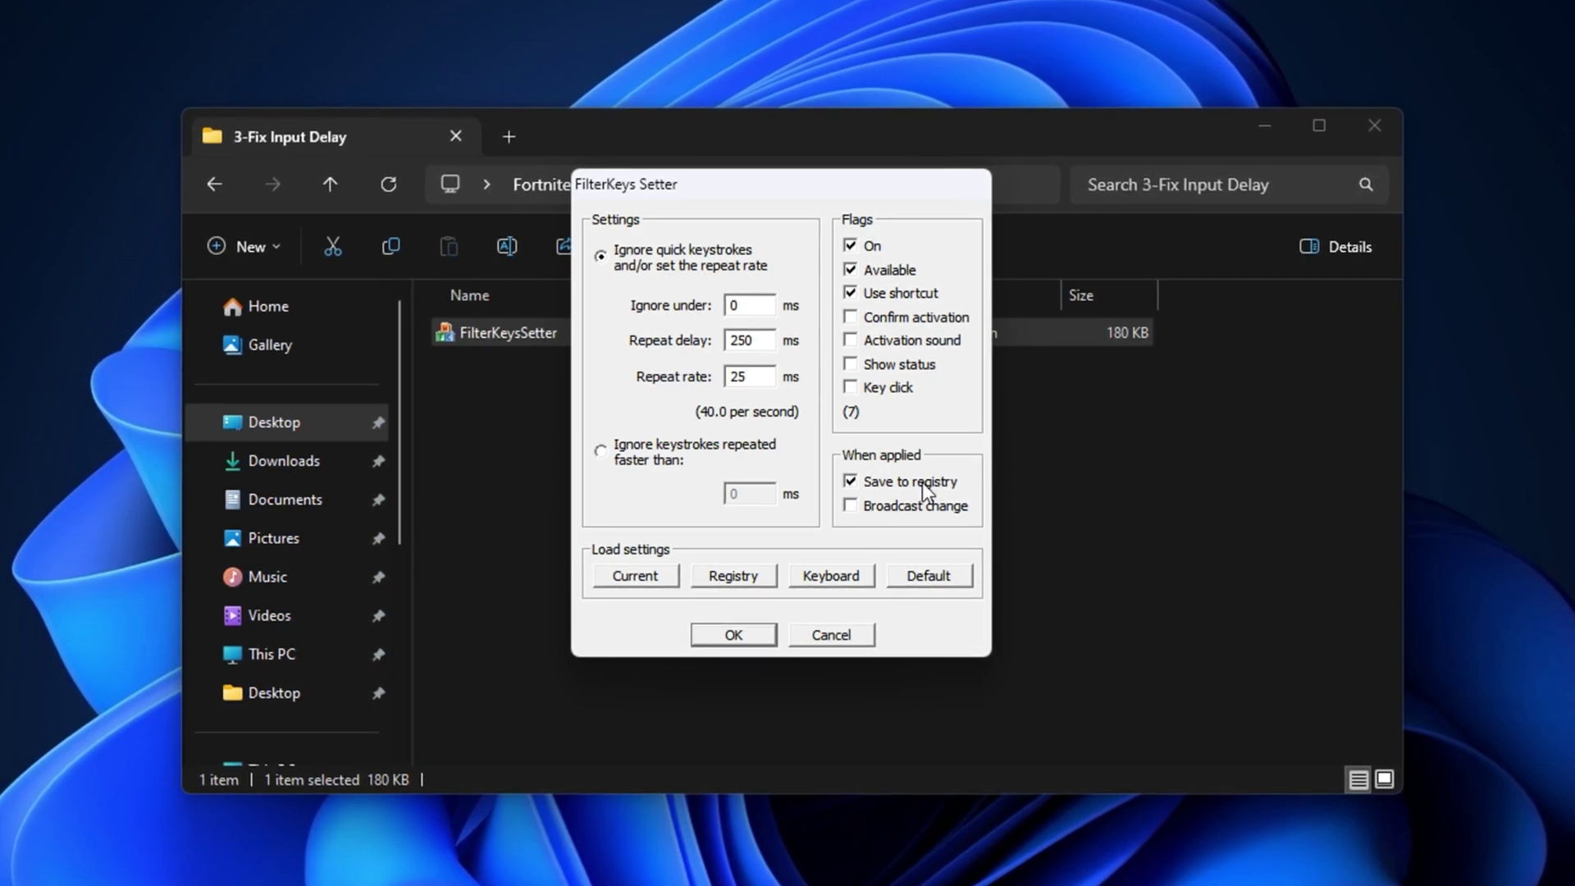
{"action": "left_click", "coordinate": [851, 482]}
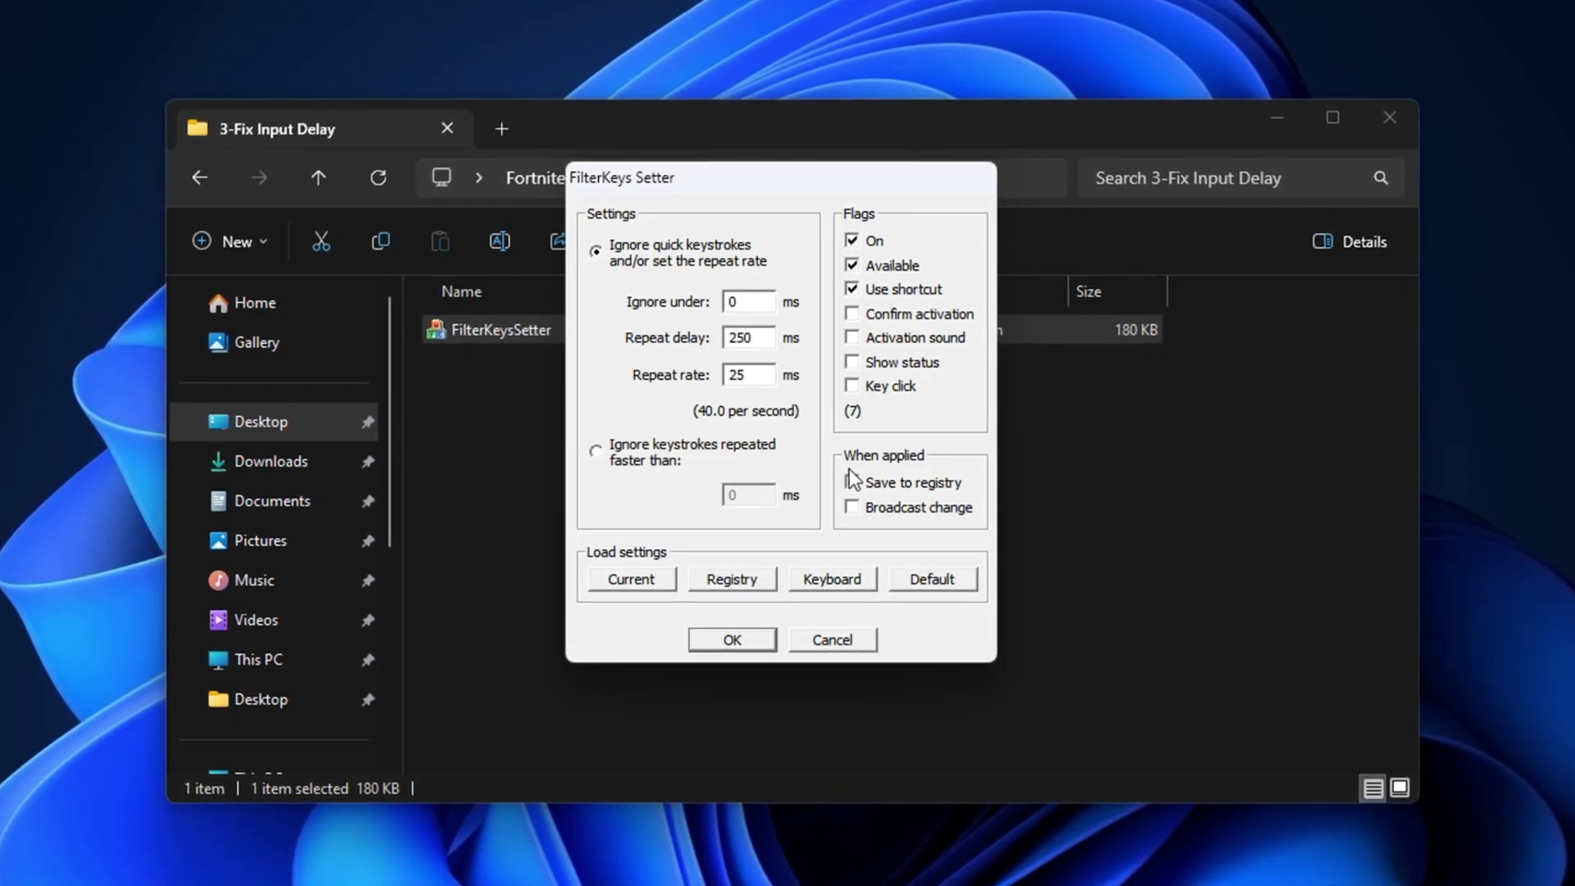
{"action": "left_click", "coordinate": [733, 639]}
{"action": "left_click", "coordinate": [643, 472]}
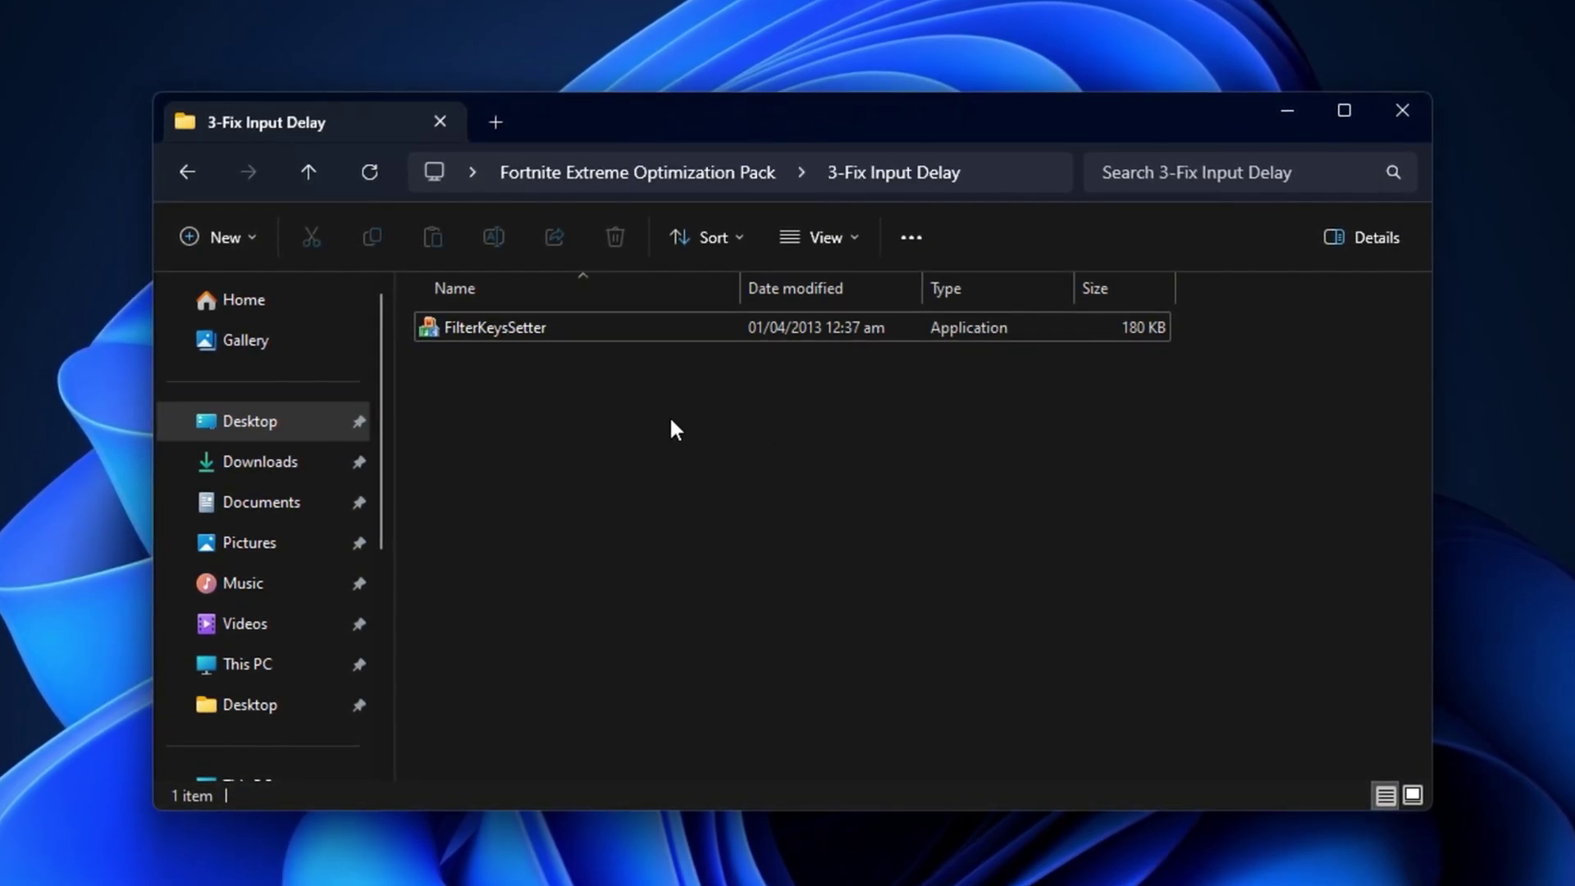
Go back to the optimization pack folder and launch GearUP Booster from its desktop shortcut.
{"action": "key", "text": "BackSpace"}
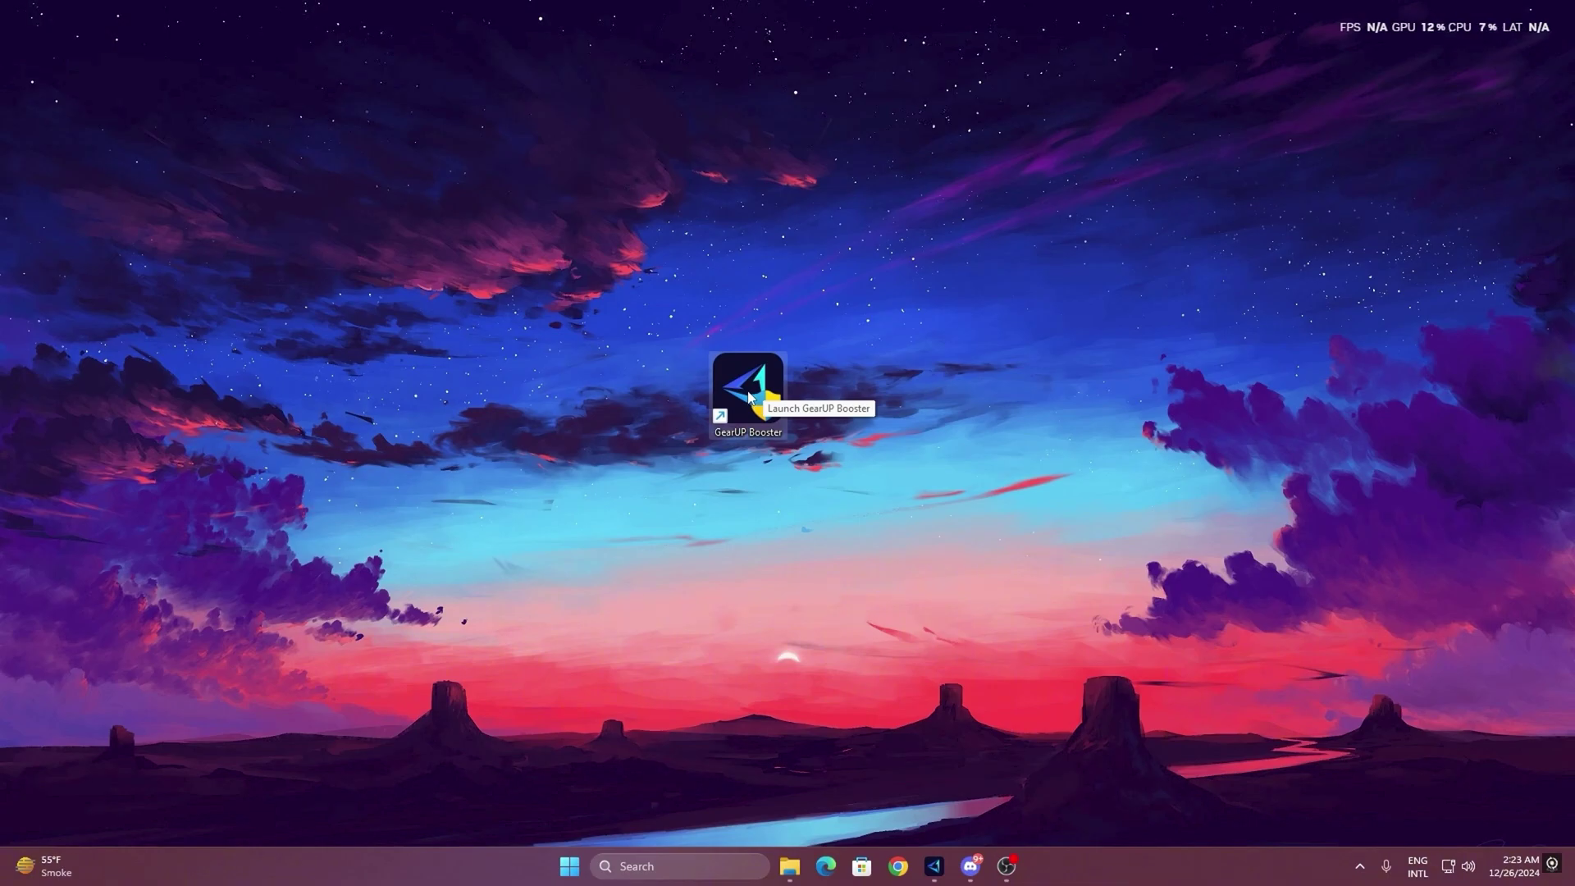
{"action": "double_click", "coordinate": [716, 379]}
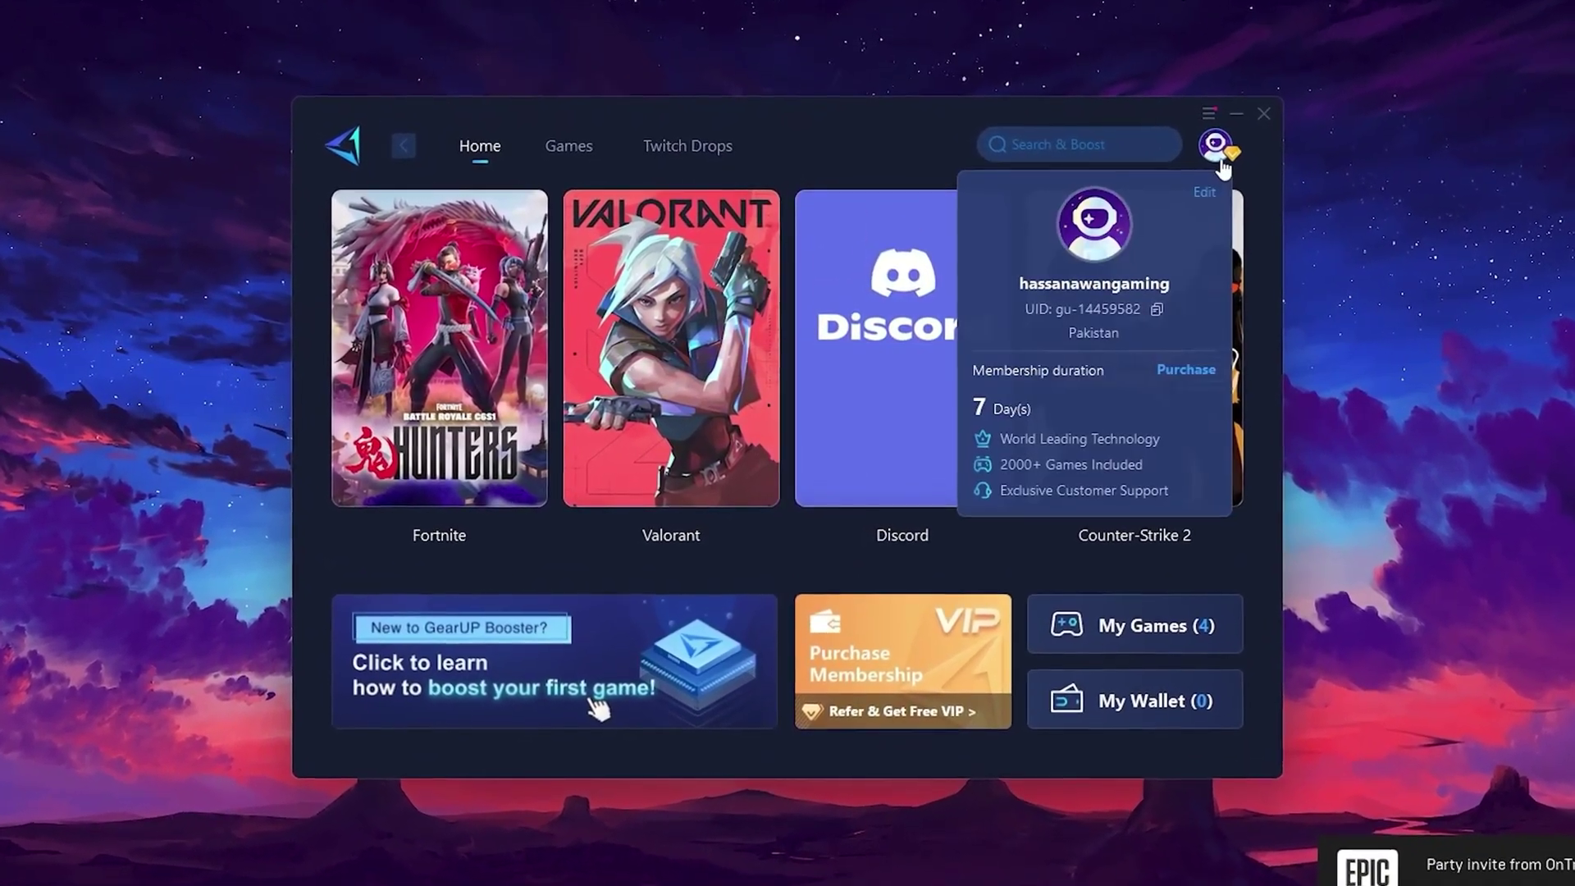
{"action": "mouse_move", "coordinate": [1238, 146]}
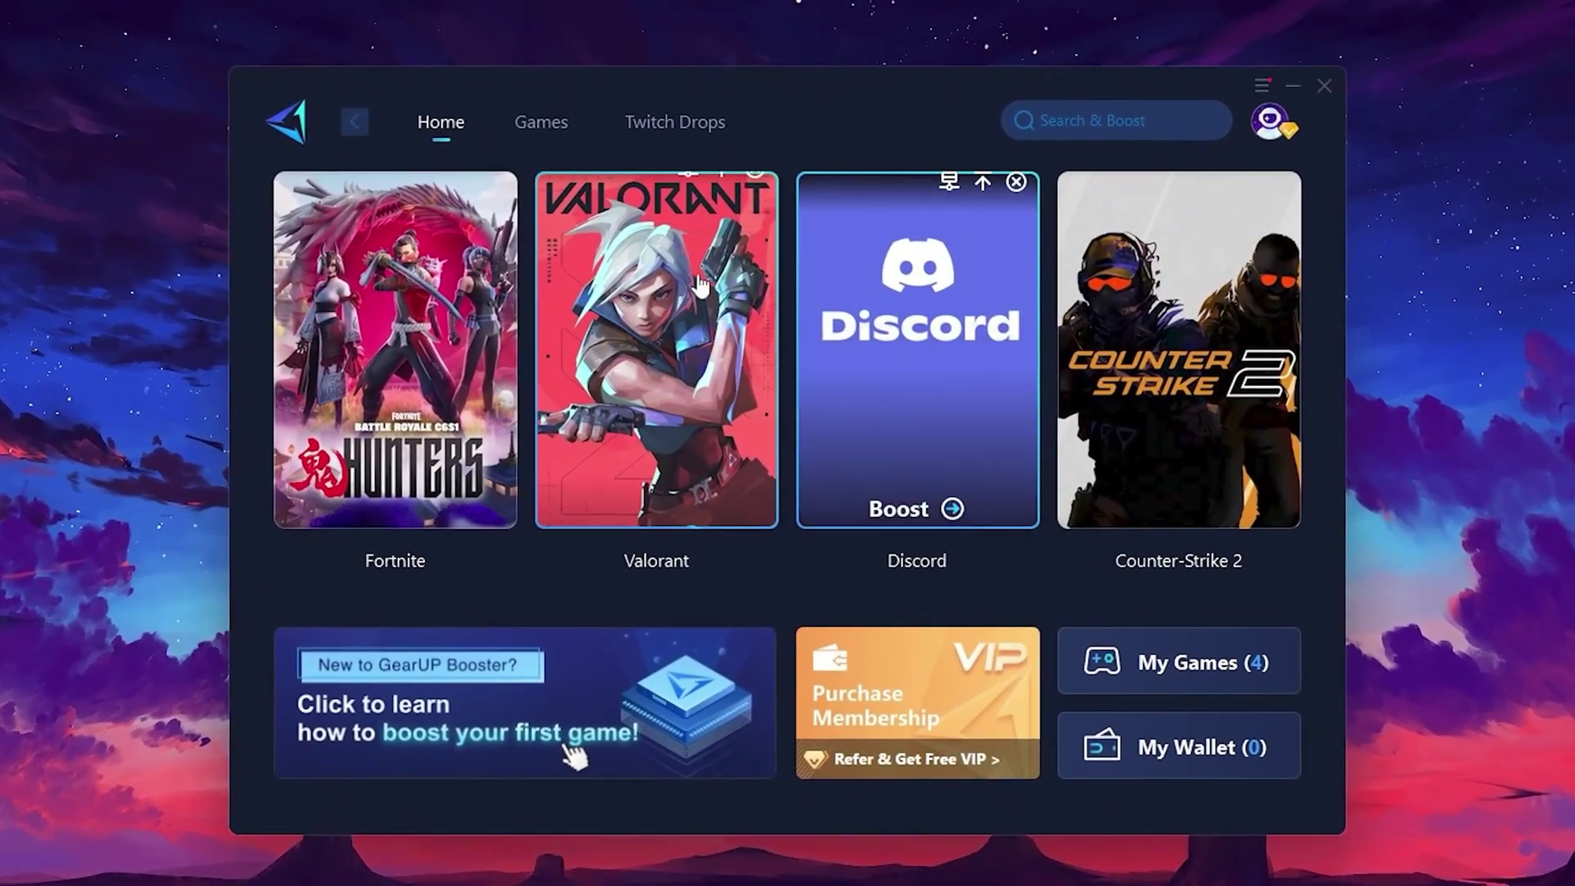
{"action": "mouse_move", "coordinate": [1197, 318]}
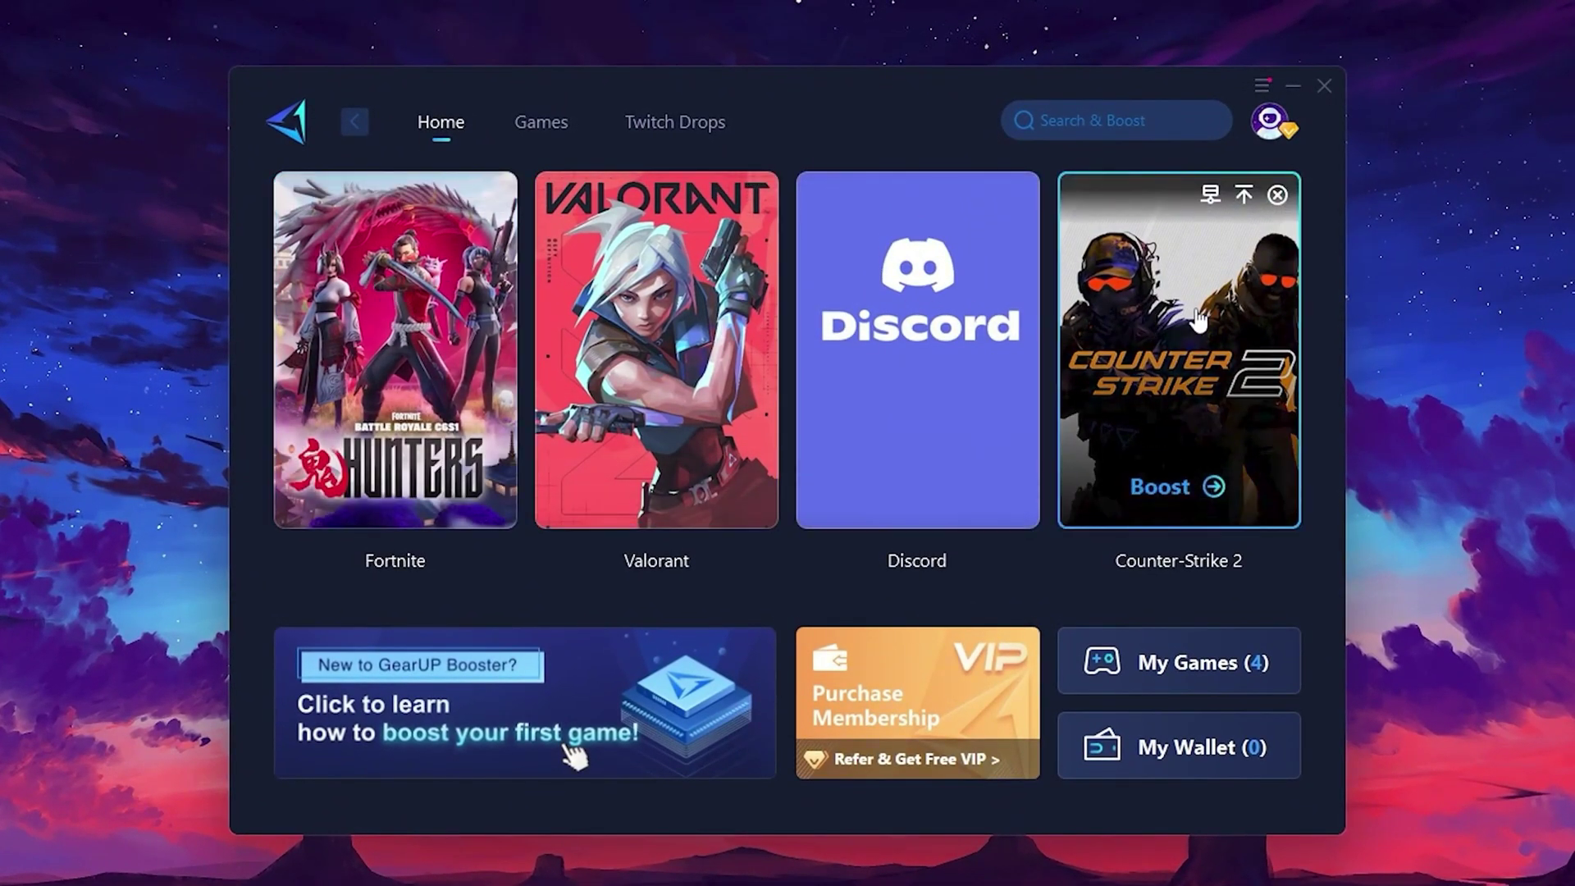
Browse the Games list, then return to Home showing Fortnite, Valorant, Discord and Counter-Strike 2.
{"action": "left_click", "coordinate": [537, 125]}
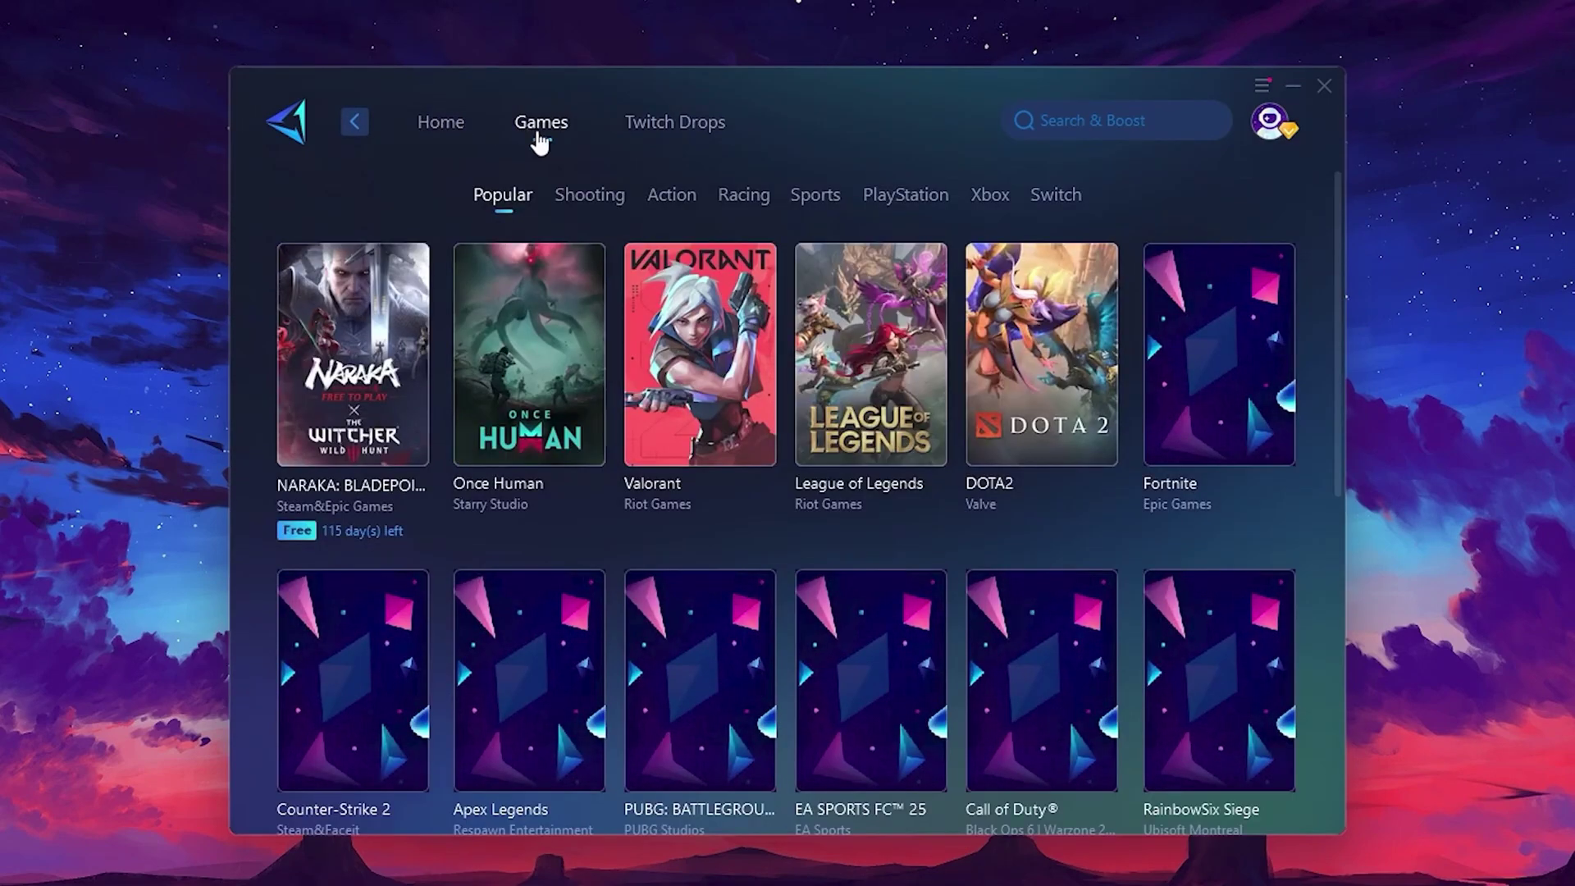
{"action": "mouse_move", "coordinate": [1081, 284]}
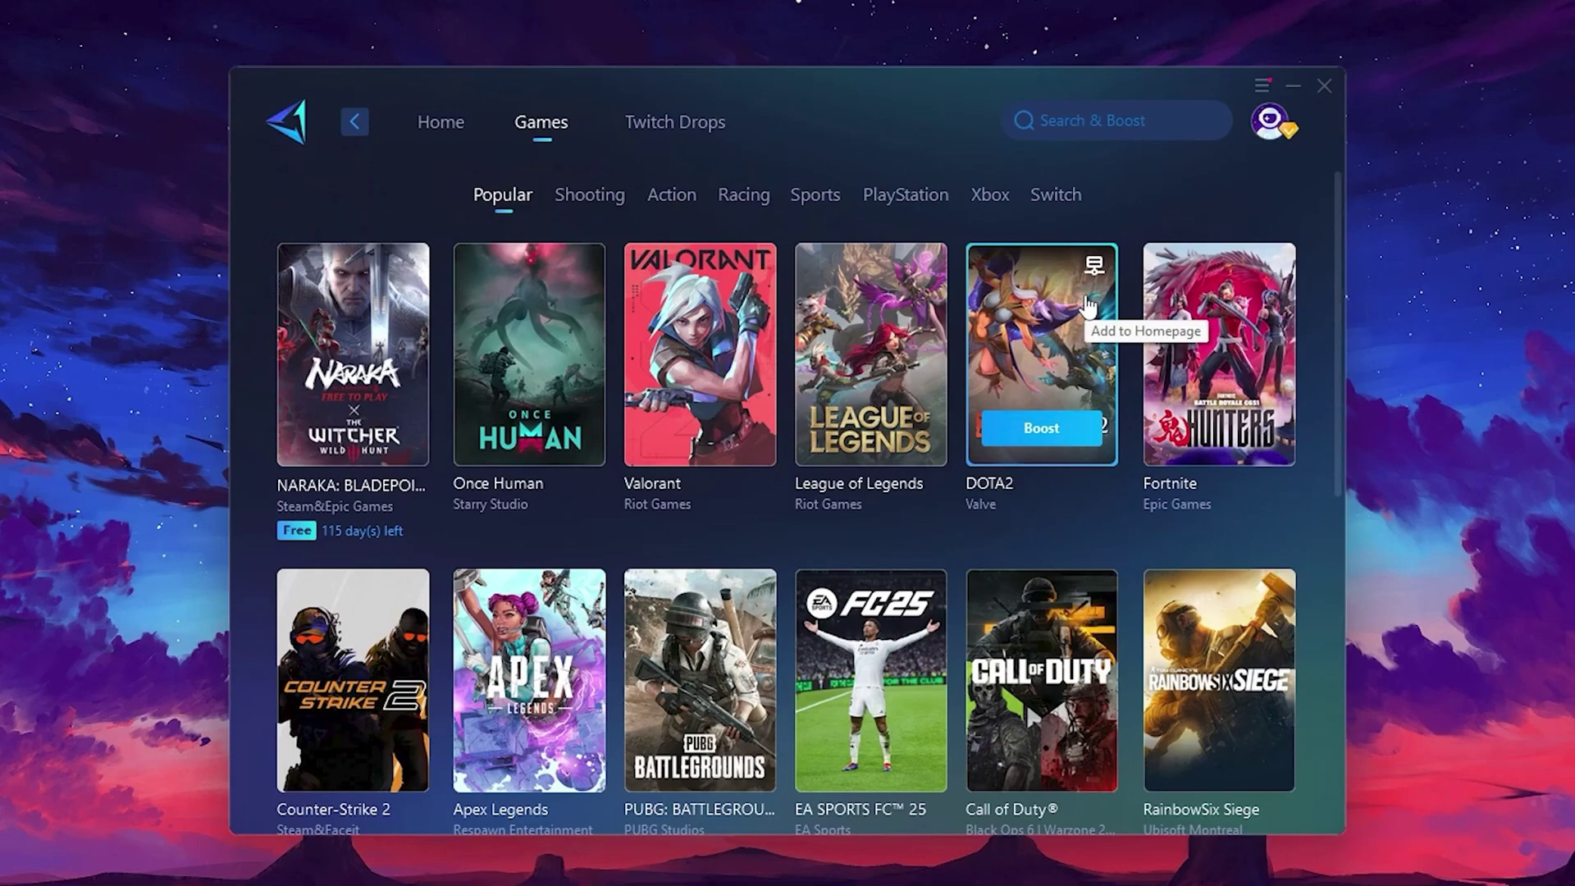
{"action": "left_click", "coordinate": [443, 131]}
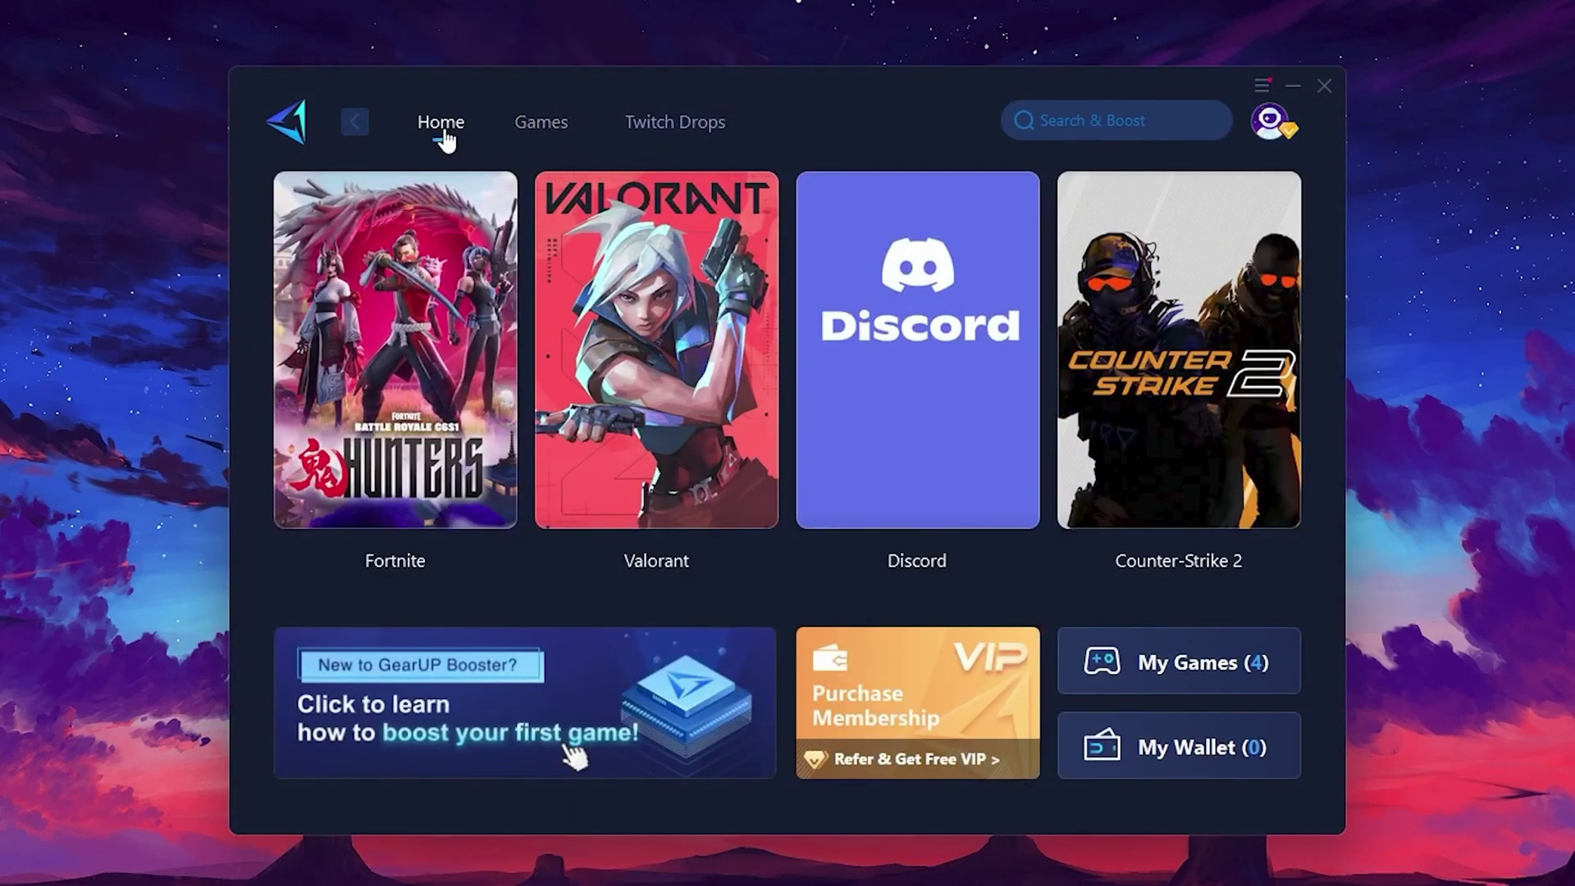
{"action": "mouse_move", "coordinate": [455, 363]}
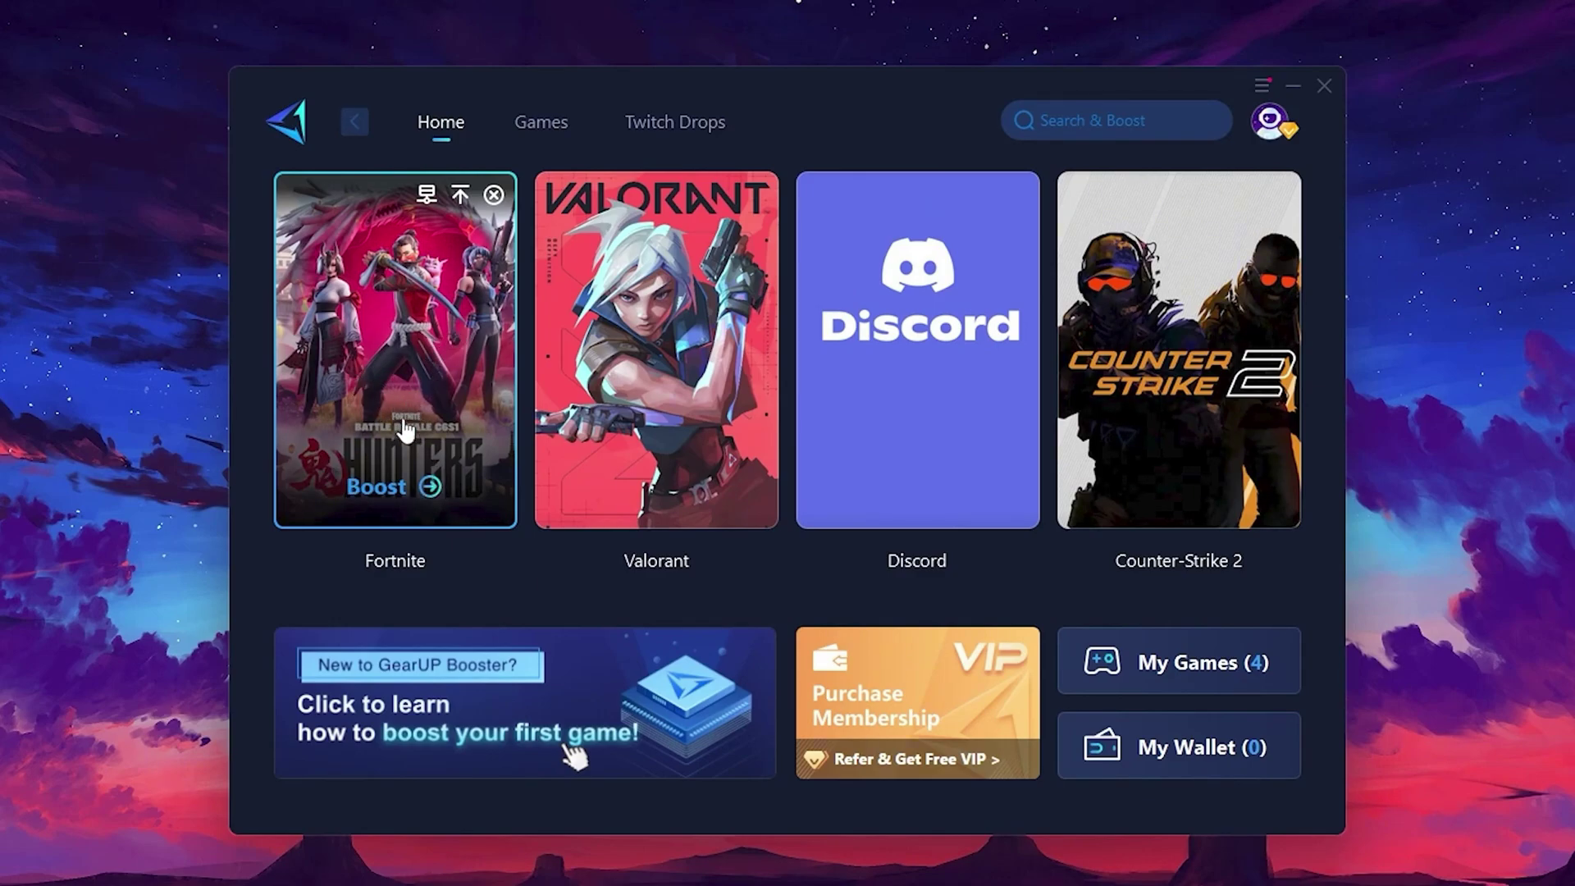
{"action": "left_click", "coordinate": [381, 490]}
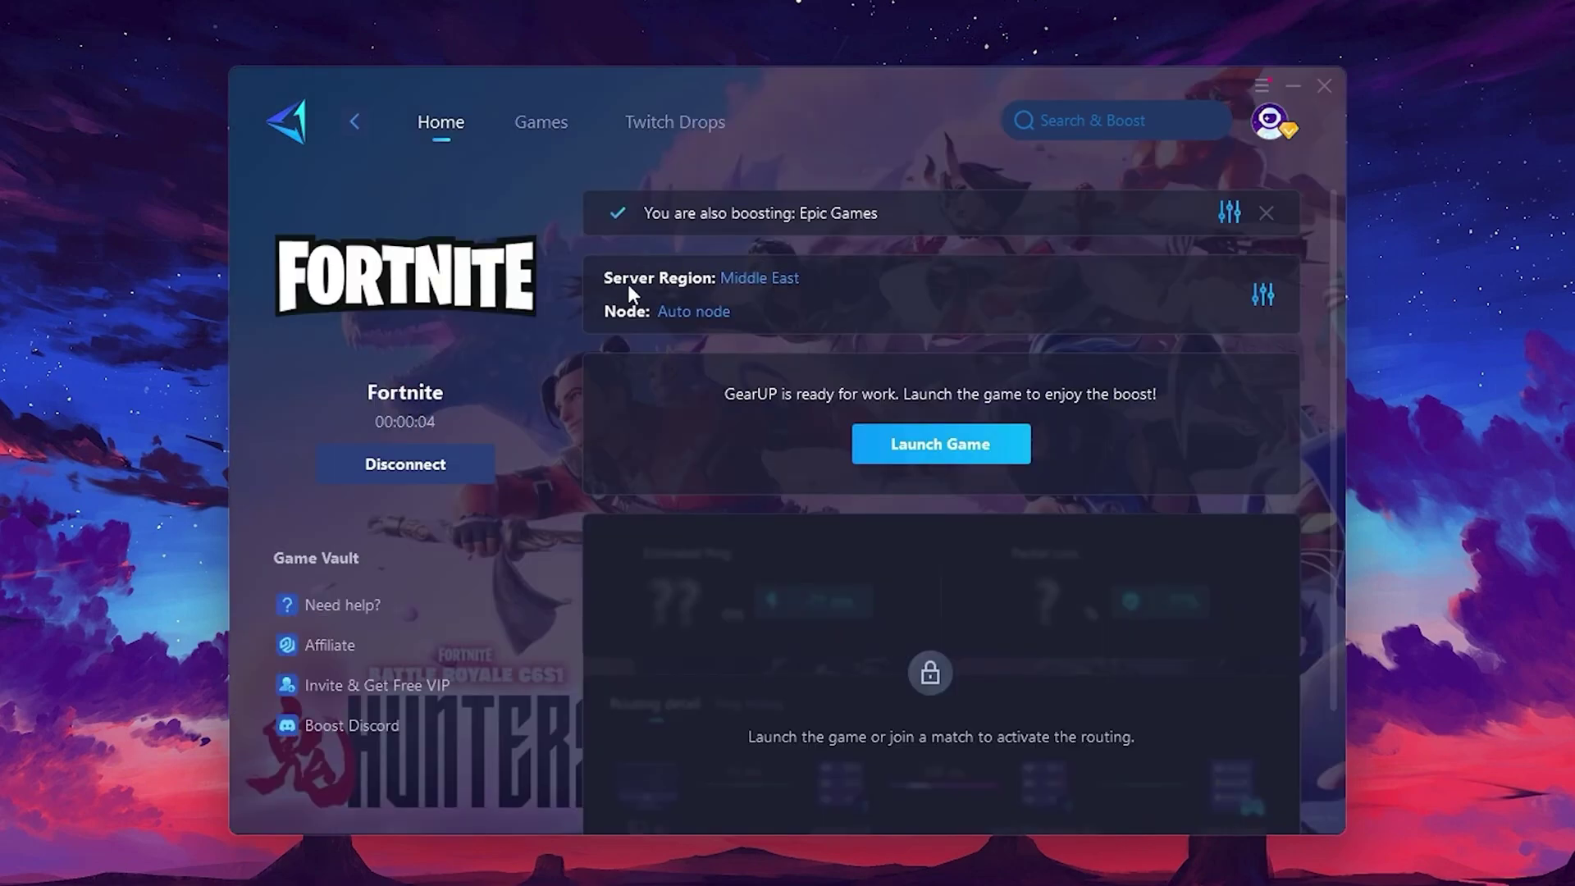
{"action": "left_click", "coordinate": [766, 277]}
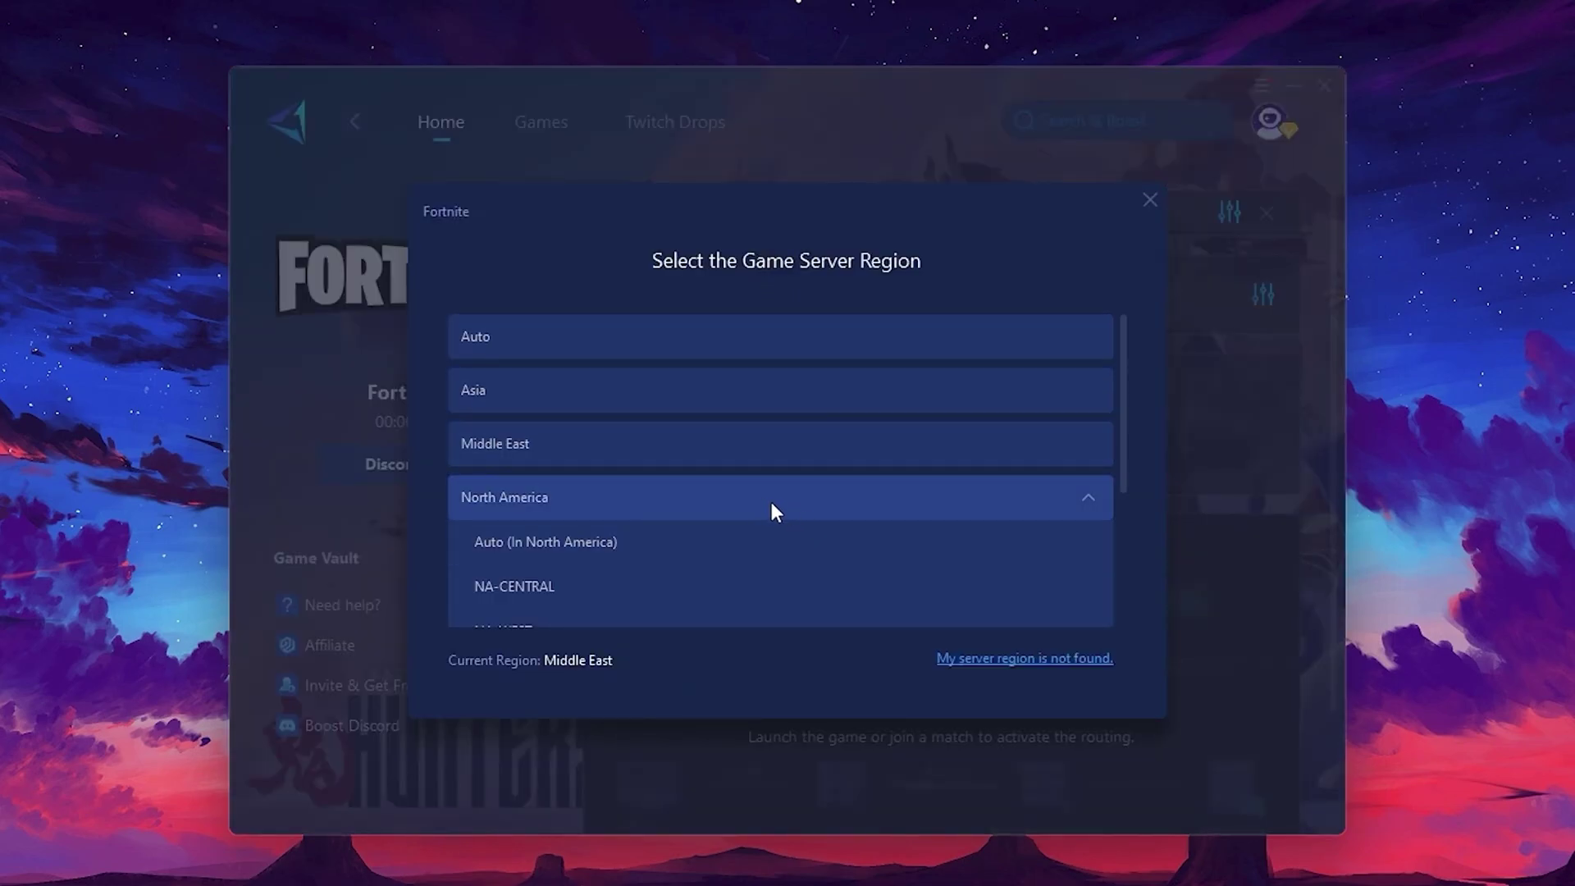
{"action": "scroll", "coordinate": [725, 492], "scroll_direction": "down", "scroll_amount": 1}
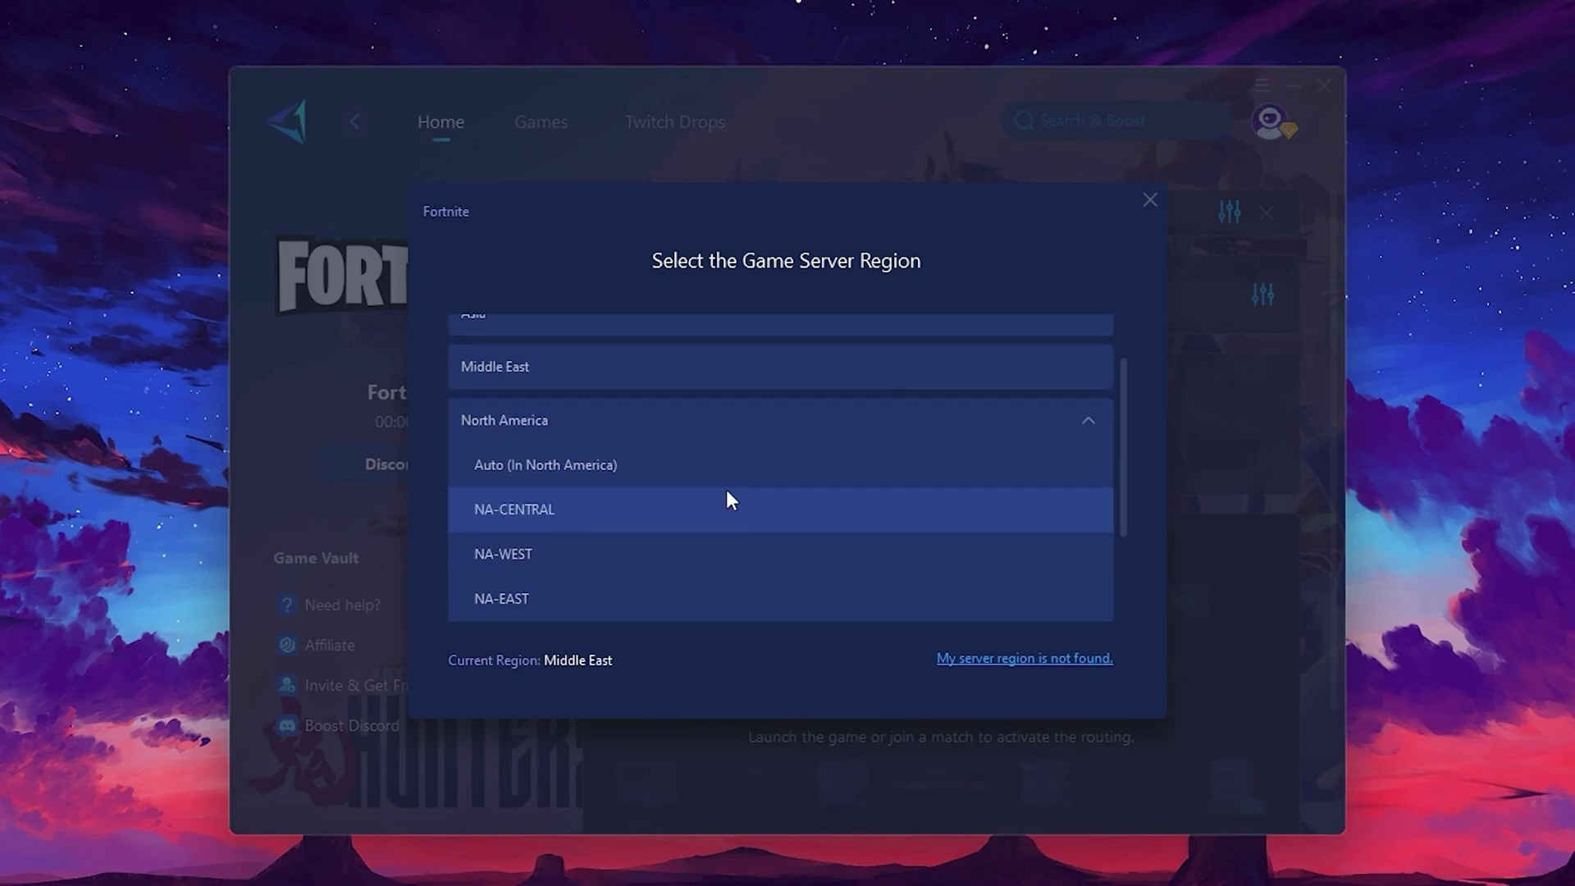
{"action": "scroll", "coordinate": [625, 441], "scroll_direction": "up", "scroll_amount": 1}
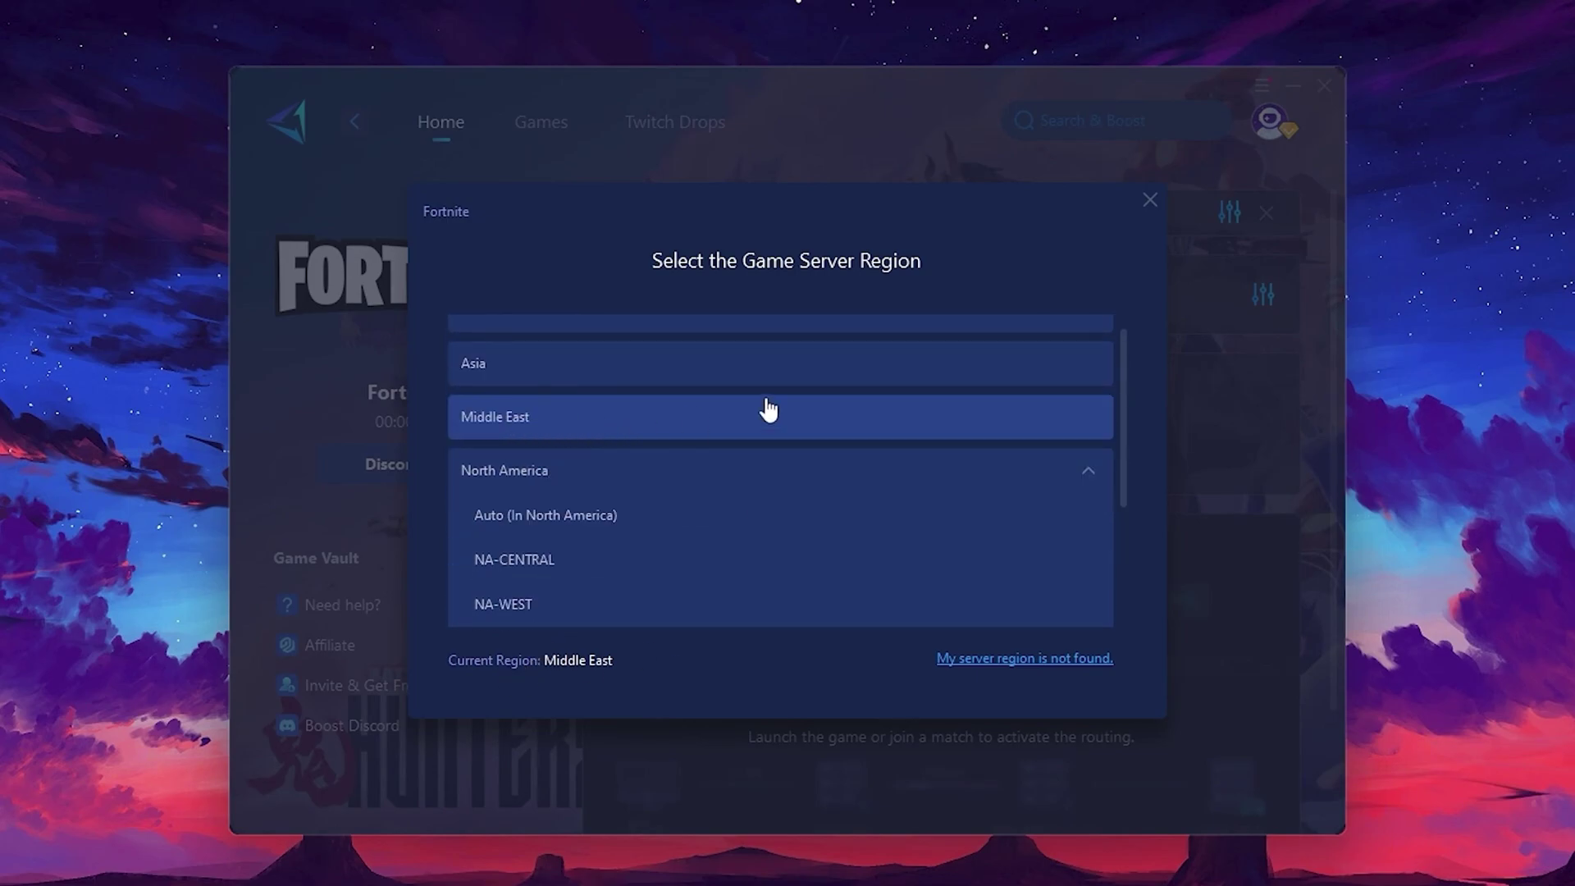
{"action": "left_click", "coordinate": [1149, 200]}
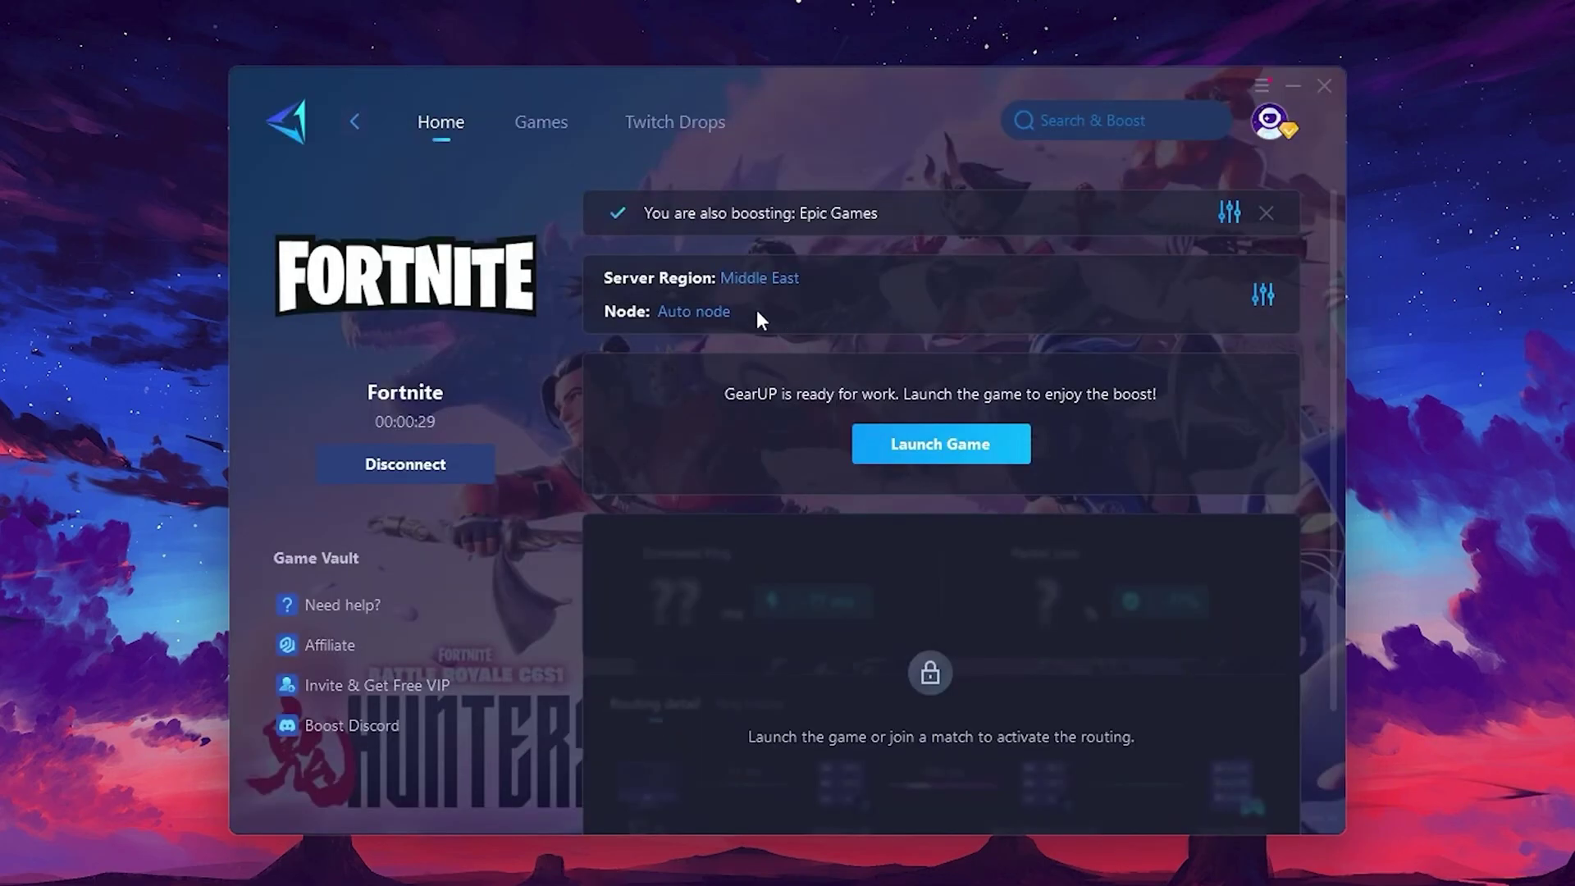
{"action": "left_click", "coordinate": [683, 316]}
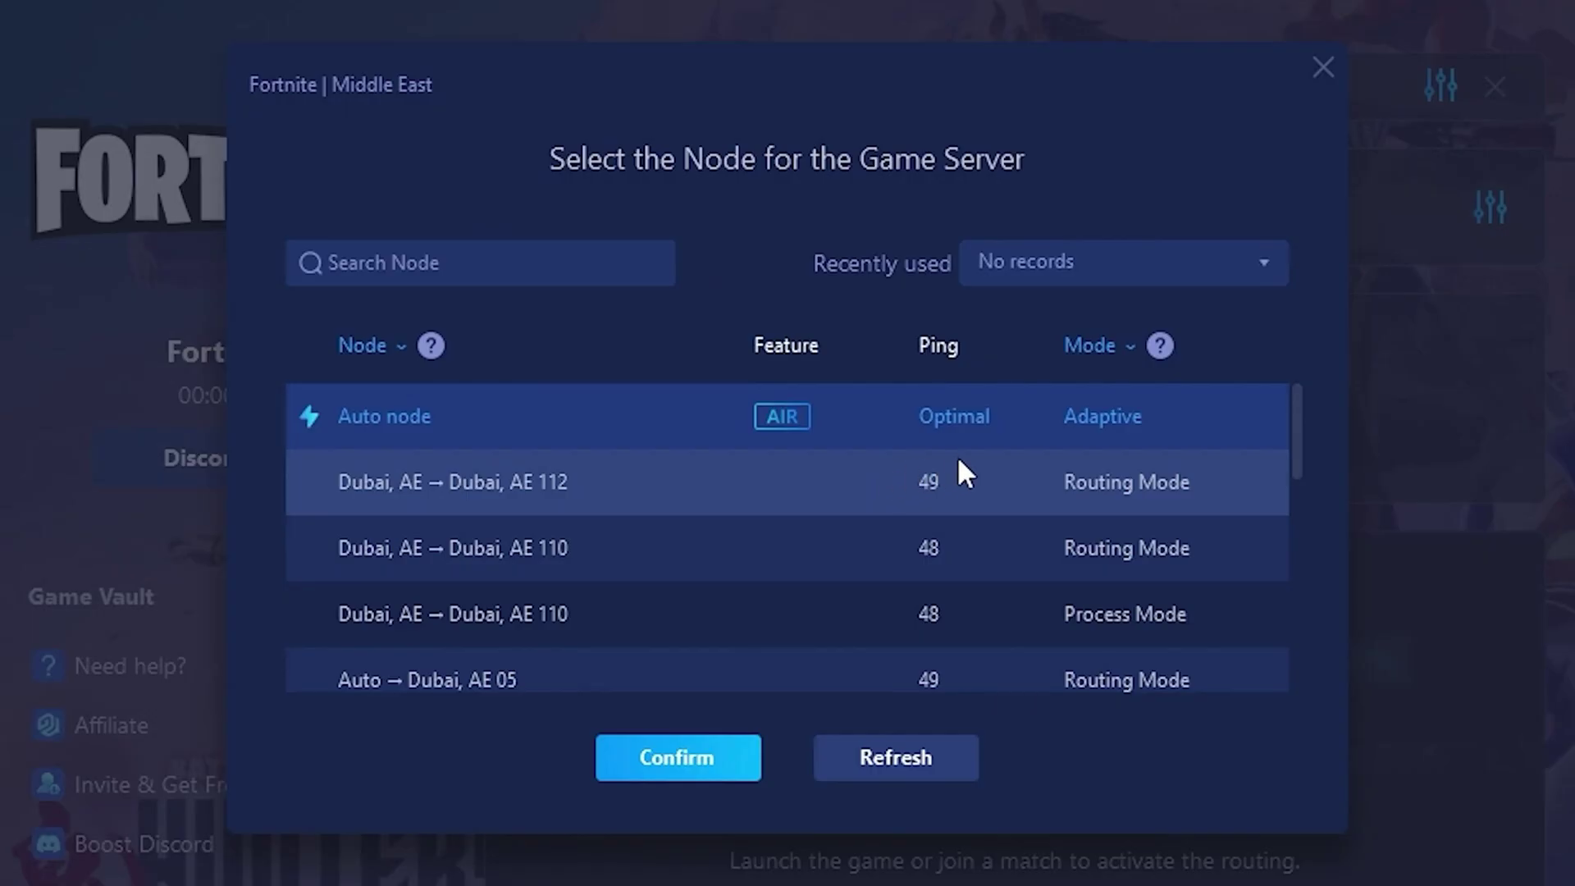
{"action": "scroll", "coordinate": [812, 504], "scroll_direction": "down", "scroll_amount": 3}
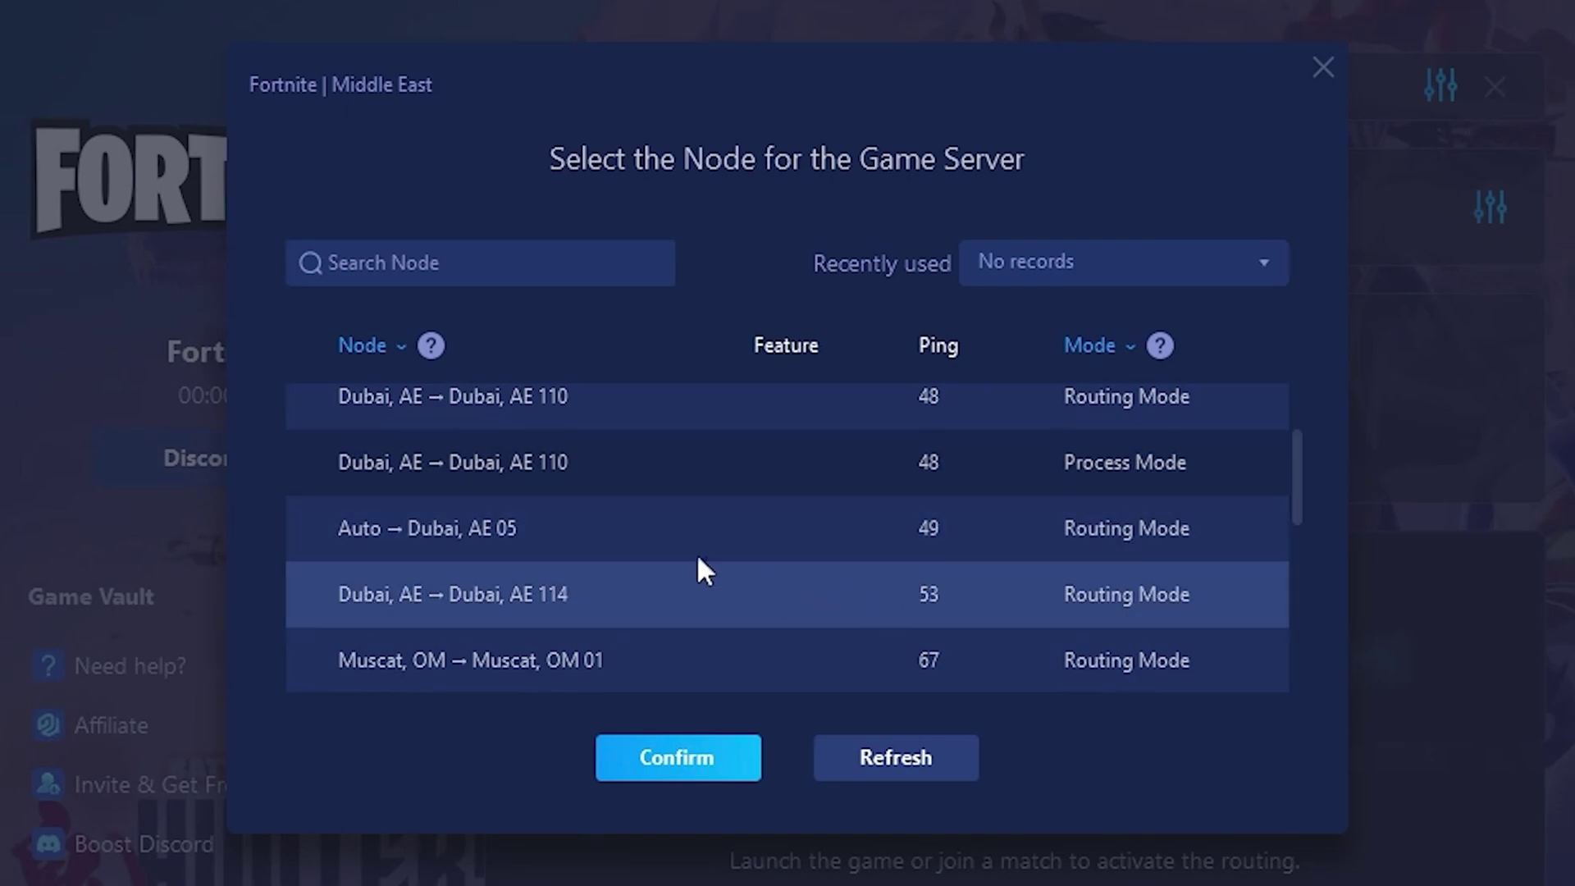
{"action": "scroll", "coordinate": [845, 509], "scroll_direction": "up", "scroll_amount": 3}
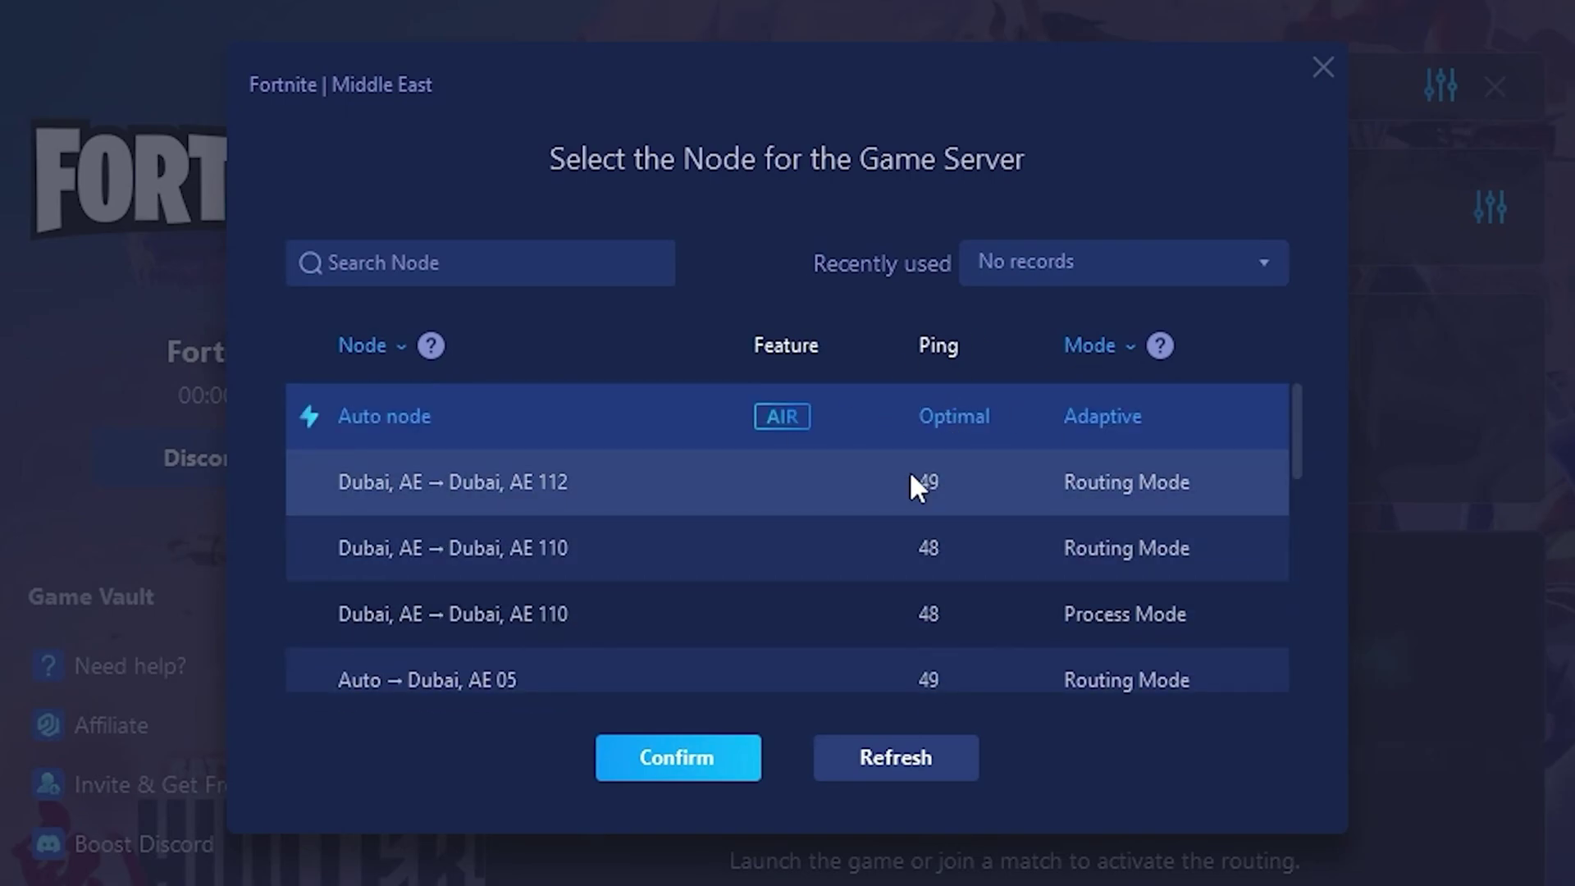
{"action": "left_click", "coordinate": [1322, 67]}
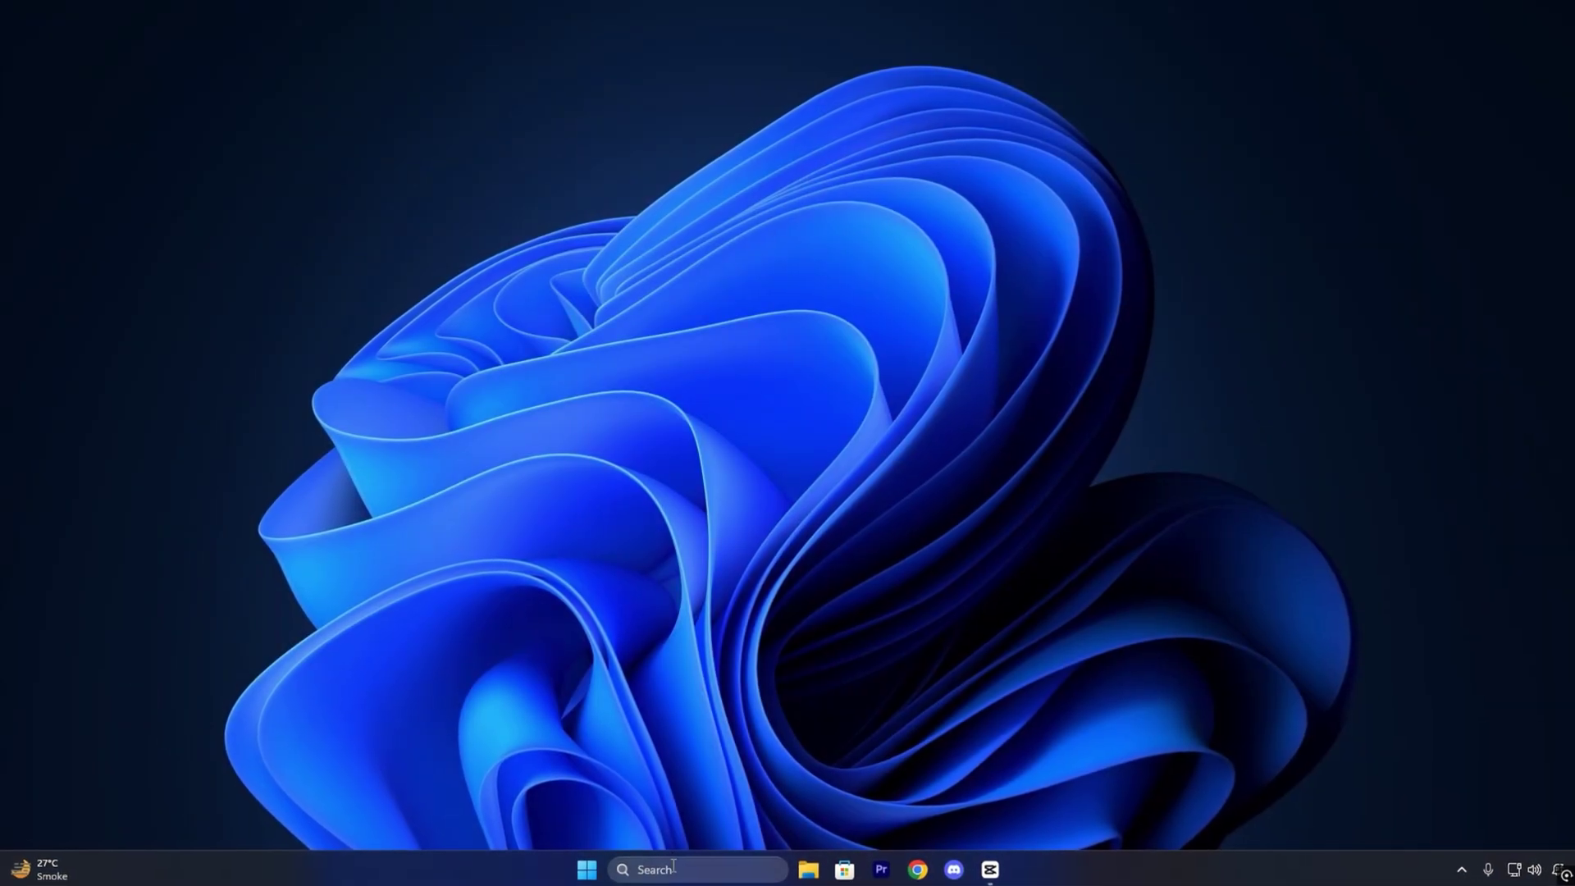
Search 'advanced system' and open Performance Options, showing Visual Effects set to Custom.
{"action": "left_click", "coordinate": [673, 875]}
{"action": "type", "text": "advanced system"}
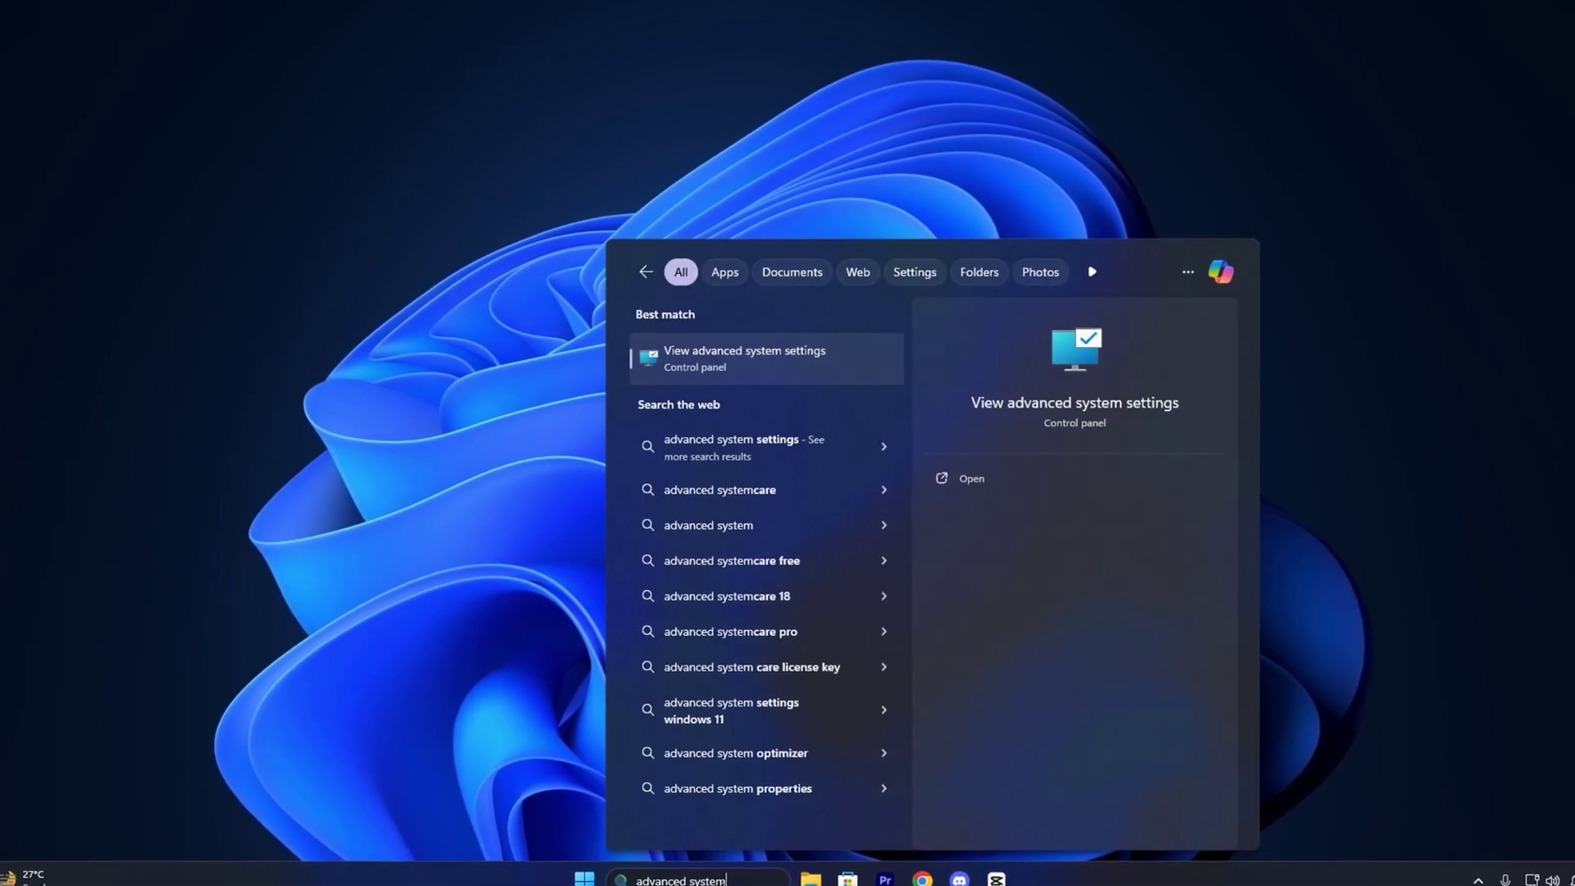
{"action": "left_click", "coordinate": [760, 361]}
{"action": "left_click_drag", "start_coordinate": [190, 82], "coordinate": [691, 186]}
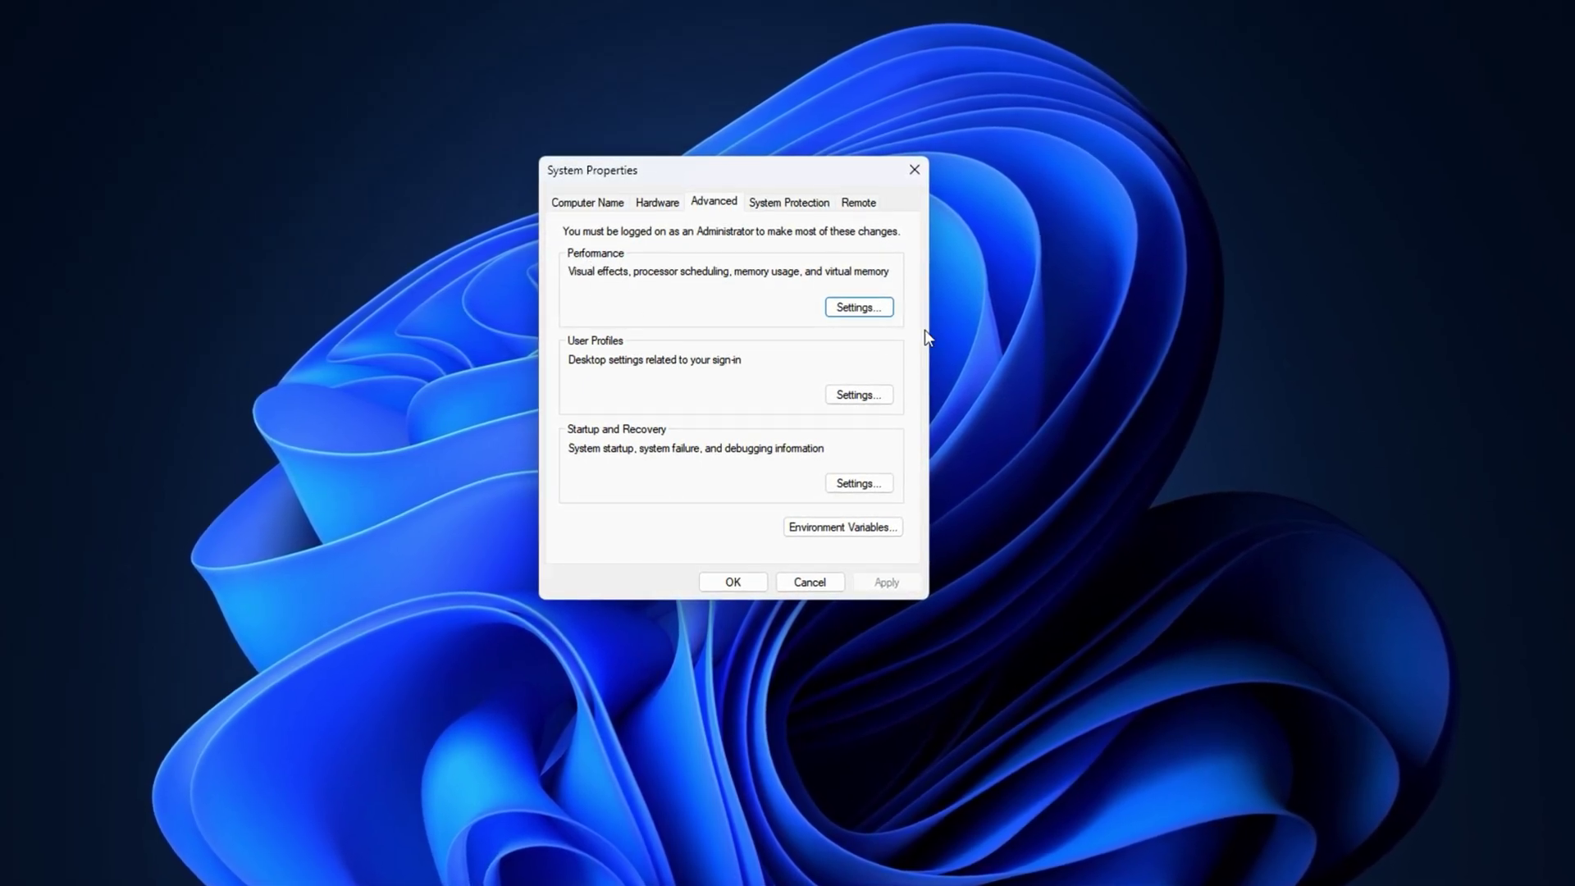
{"action": "left_click", "coordinate": [874, 310]}
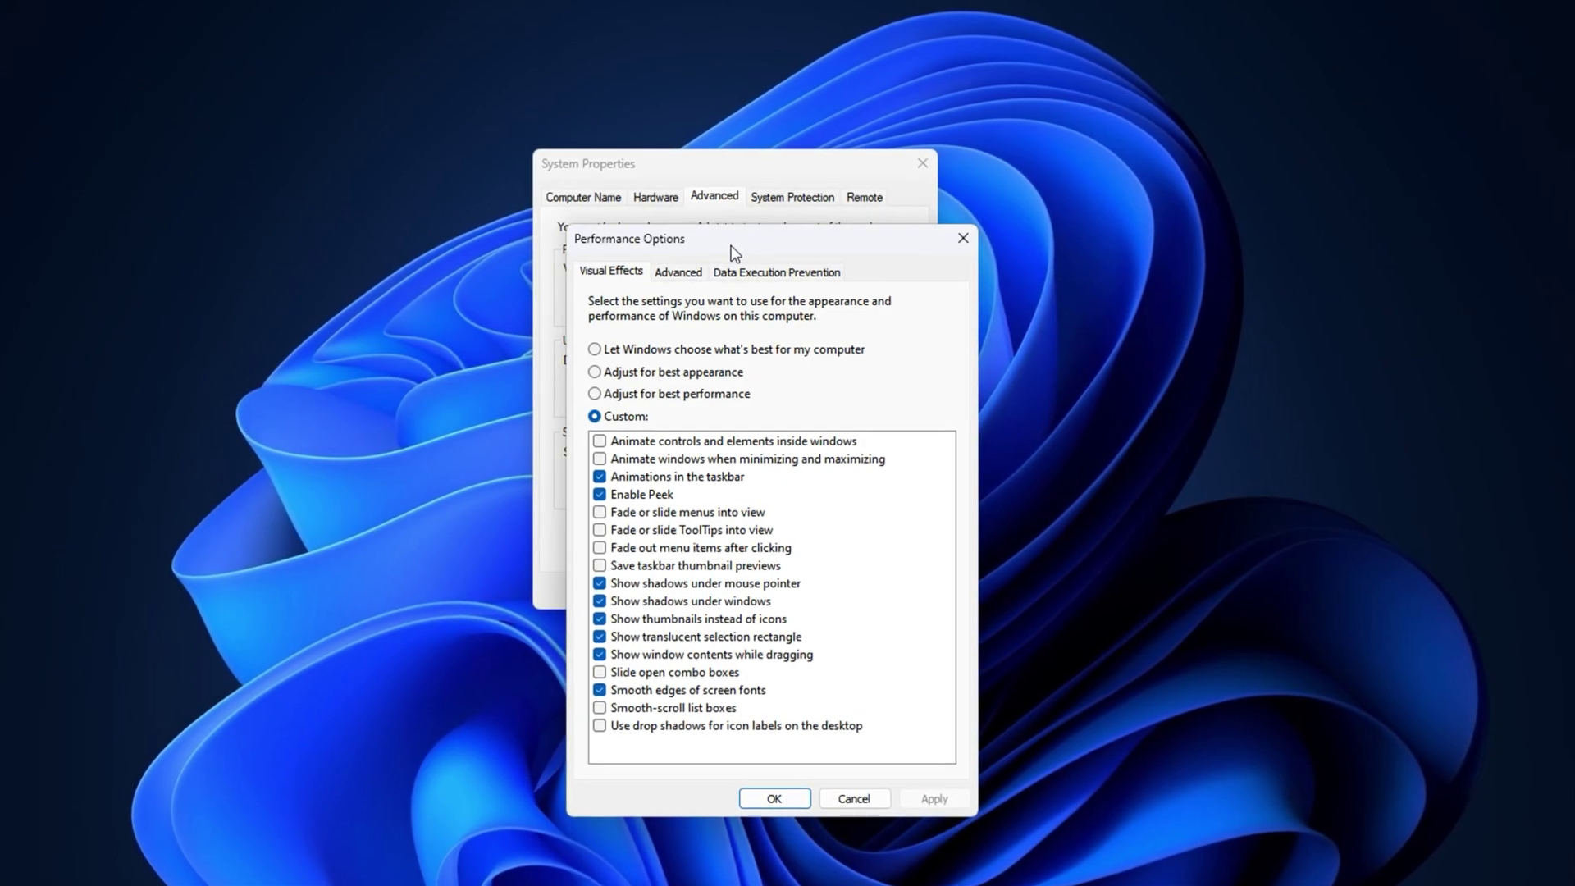
Switch Performance Options to the Advanced tab, with processor scheduling set for Programs.
{"action": "left_click", "coordinate": [658, 272]}
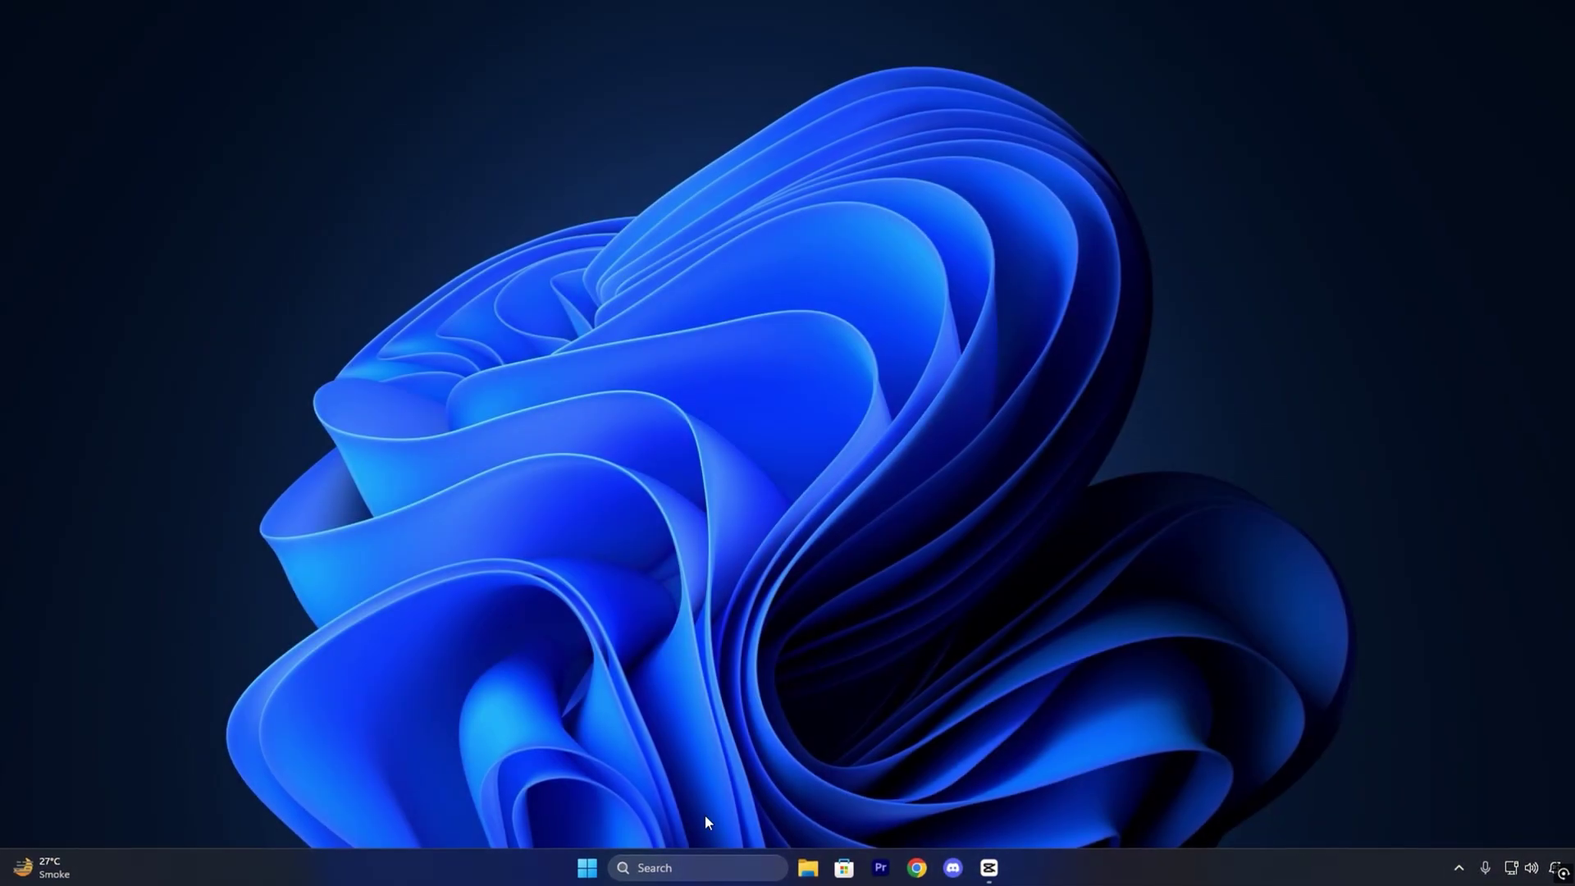
Search 'game bar' to reach Gaming > Game Bar, where controller opening is Off.
{"action": "left_click", "coordinate": [697, 869]}
{"action": "type", "text": "game bar"}
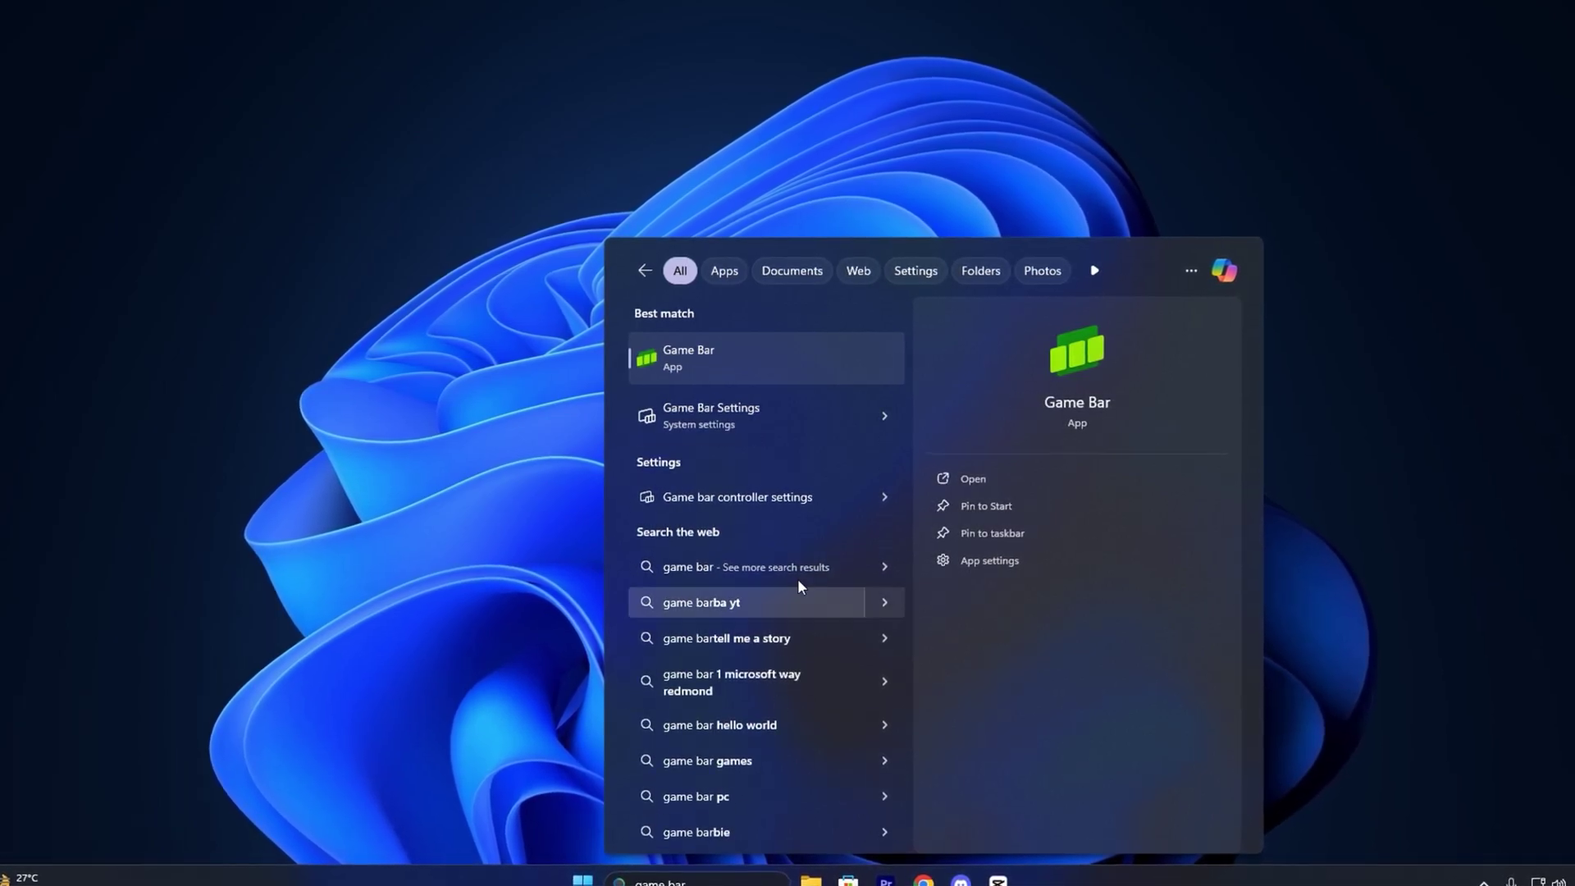
{"action": "left_click", "coordinate": [744, 407]}
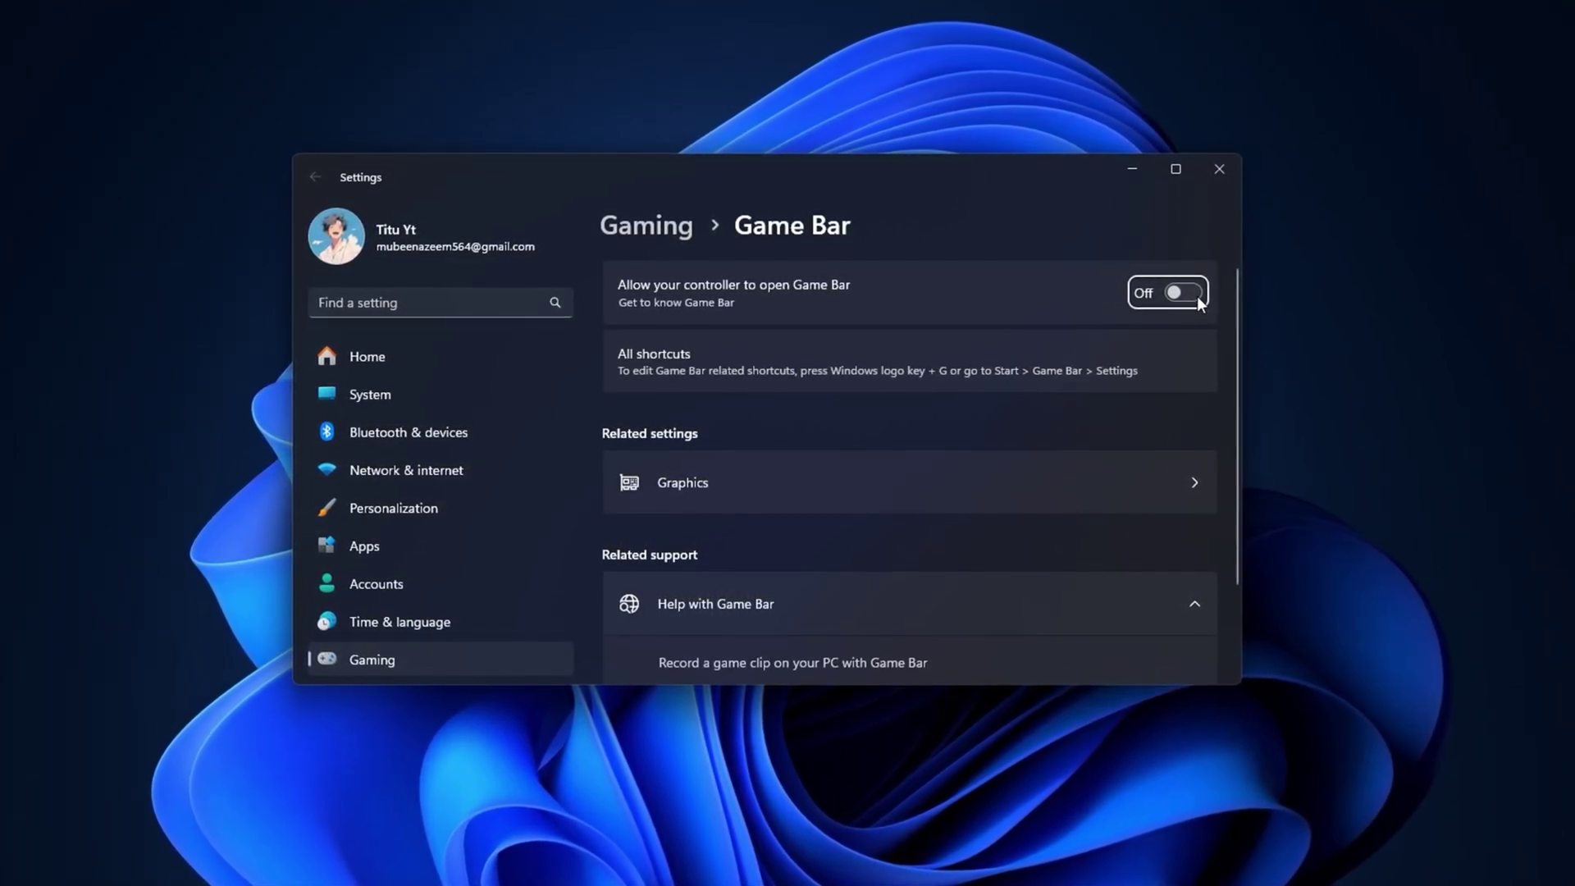
{"action": "left_click", "coordinate": [478, 297]}
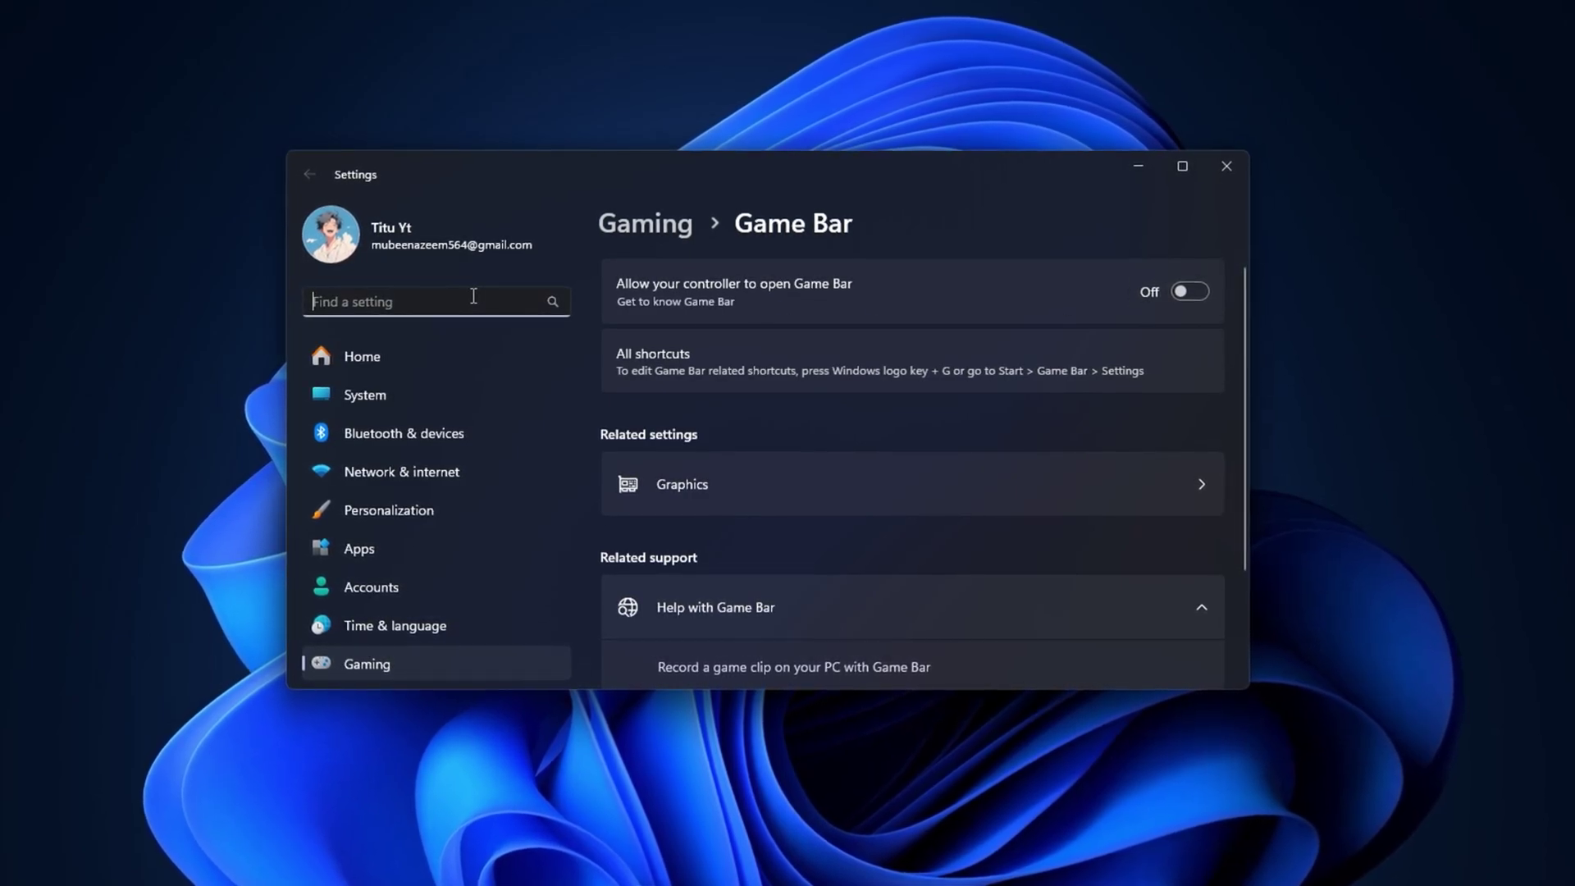
Search 'game mode' in Settings and open the Game Mode page with Game Mode On.
{"action": "type", "text": "game "}
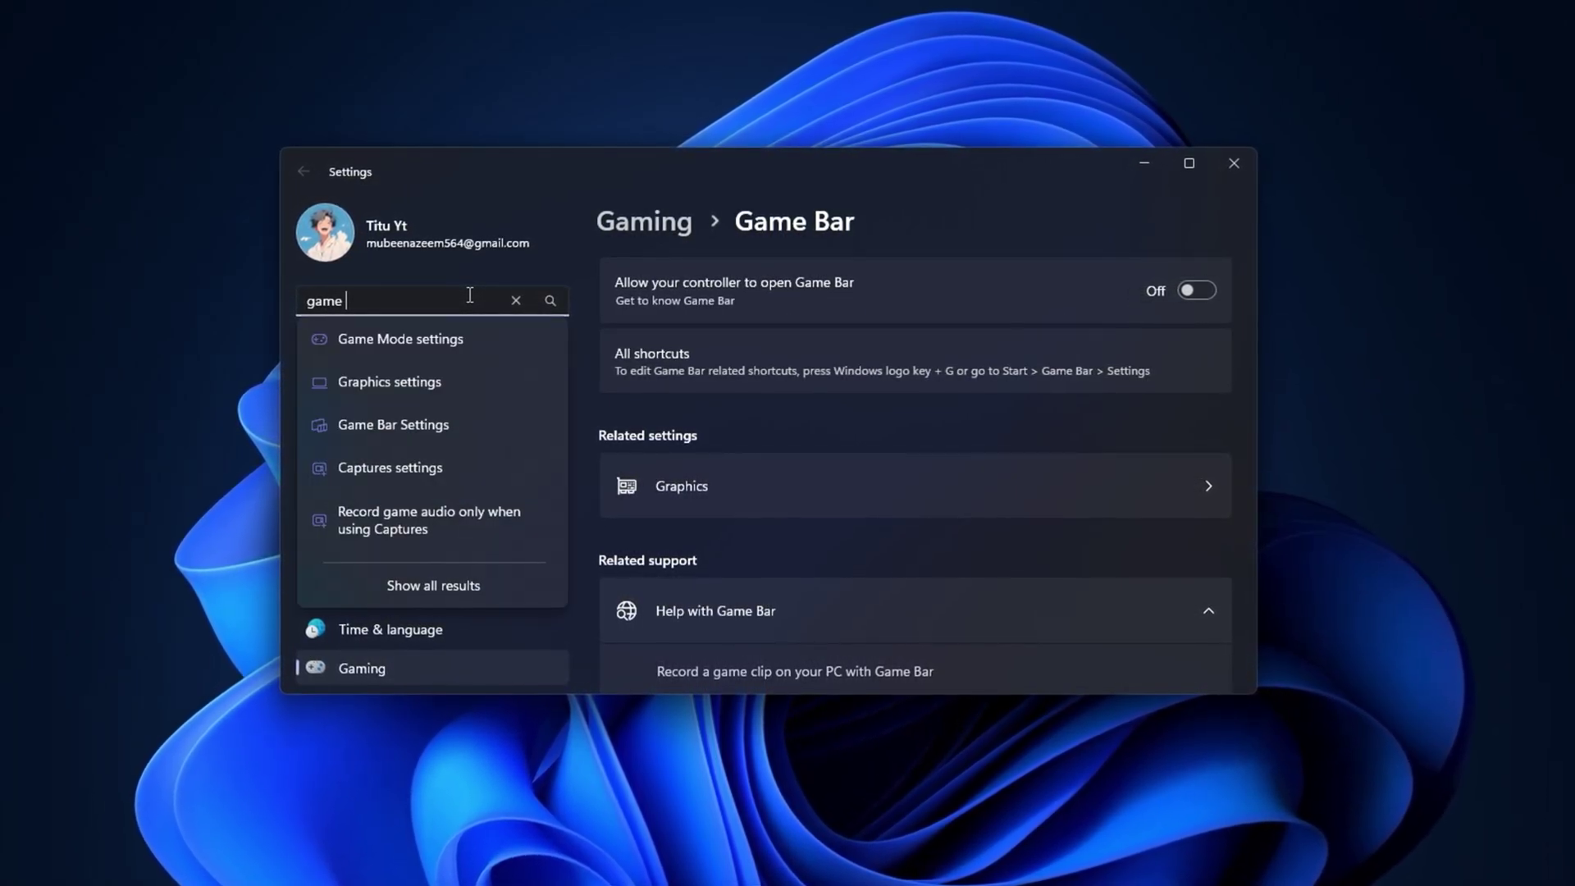
{"action": "type", "text": "mode"}
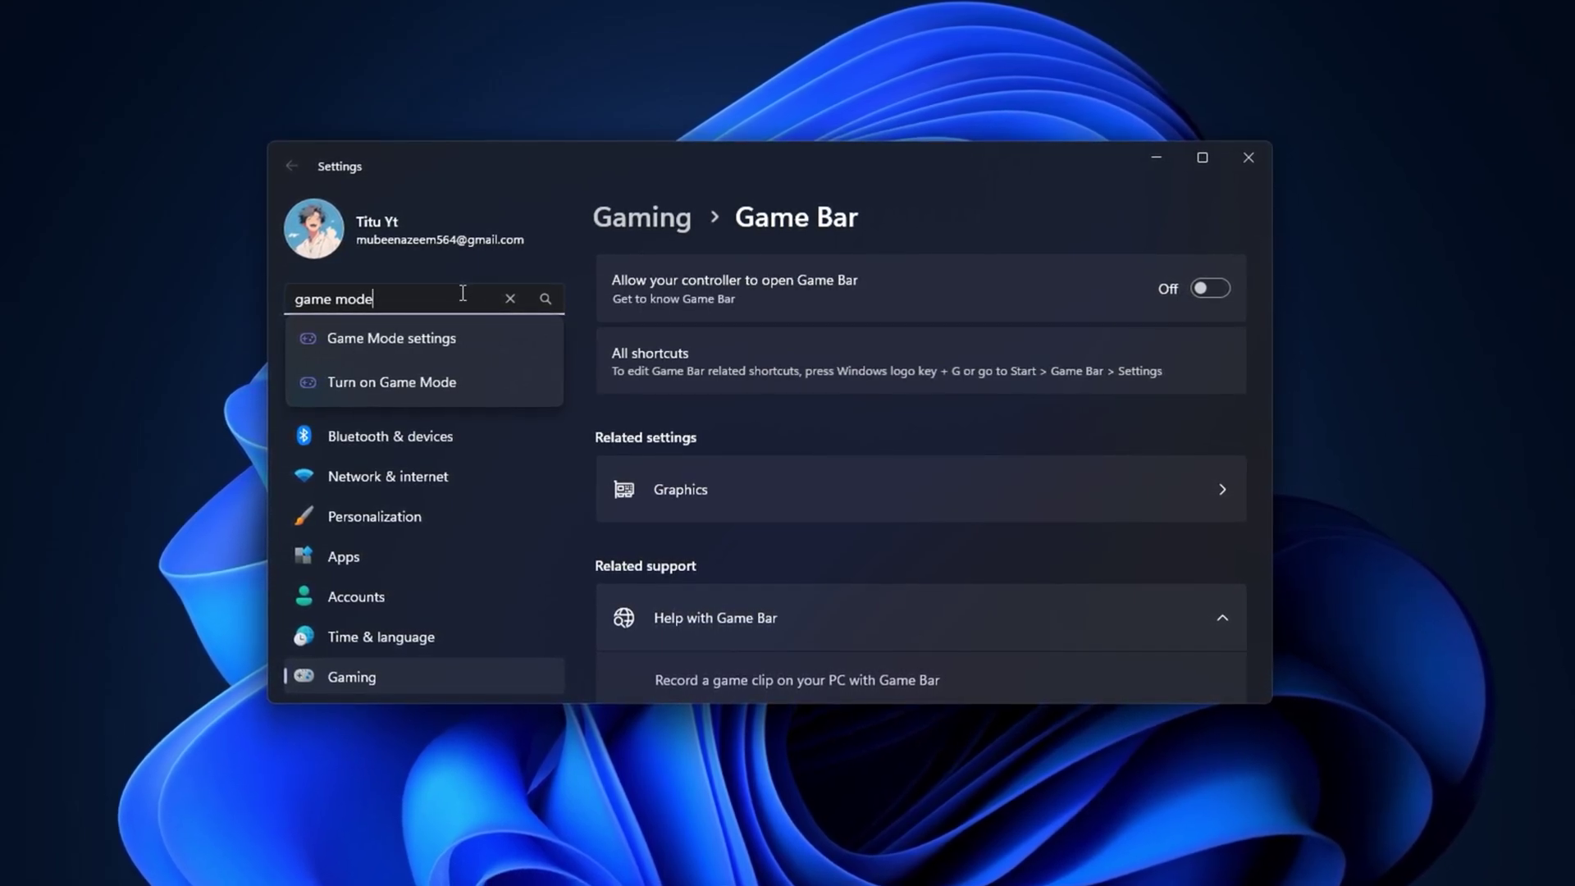
{"action": "left_click", "coordinate": [437, 338]}
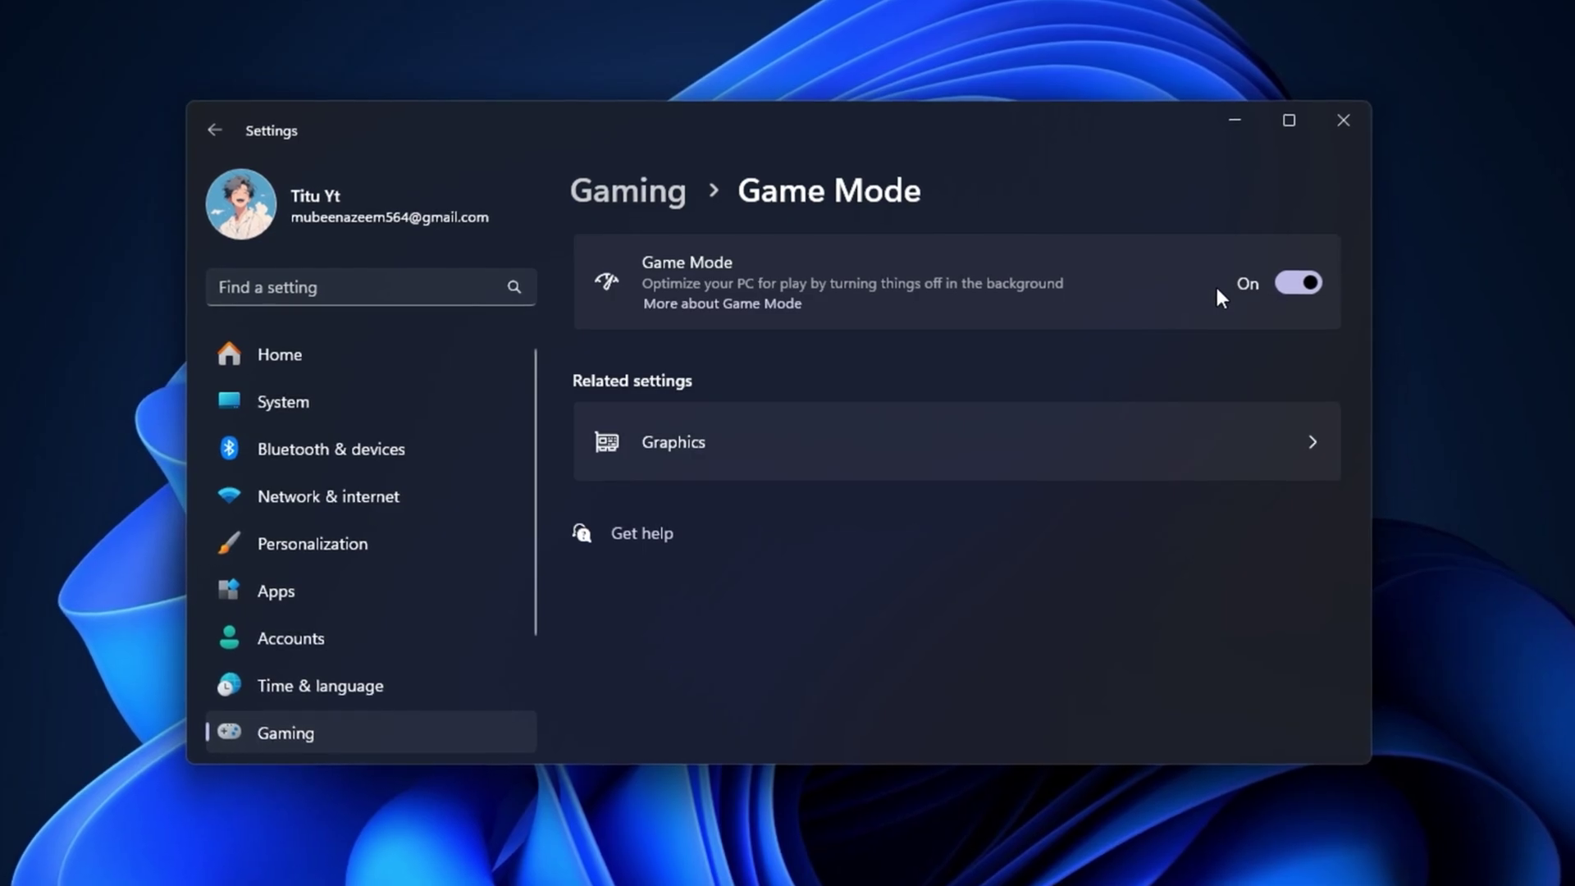
Verify GPU scheduling and windowed-game optimizations are On, then return to Graphics custom options.
{"action": "left_click", "coordinate": [870, 448]}
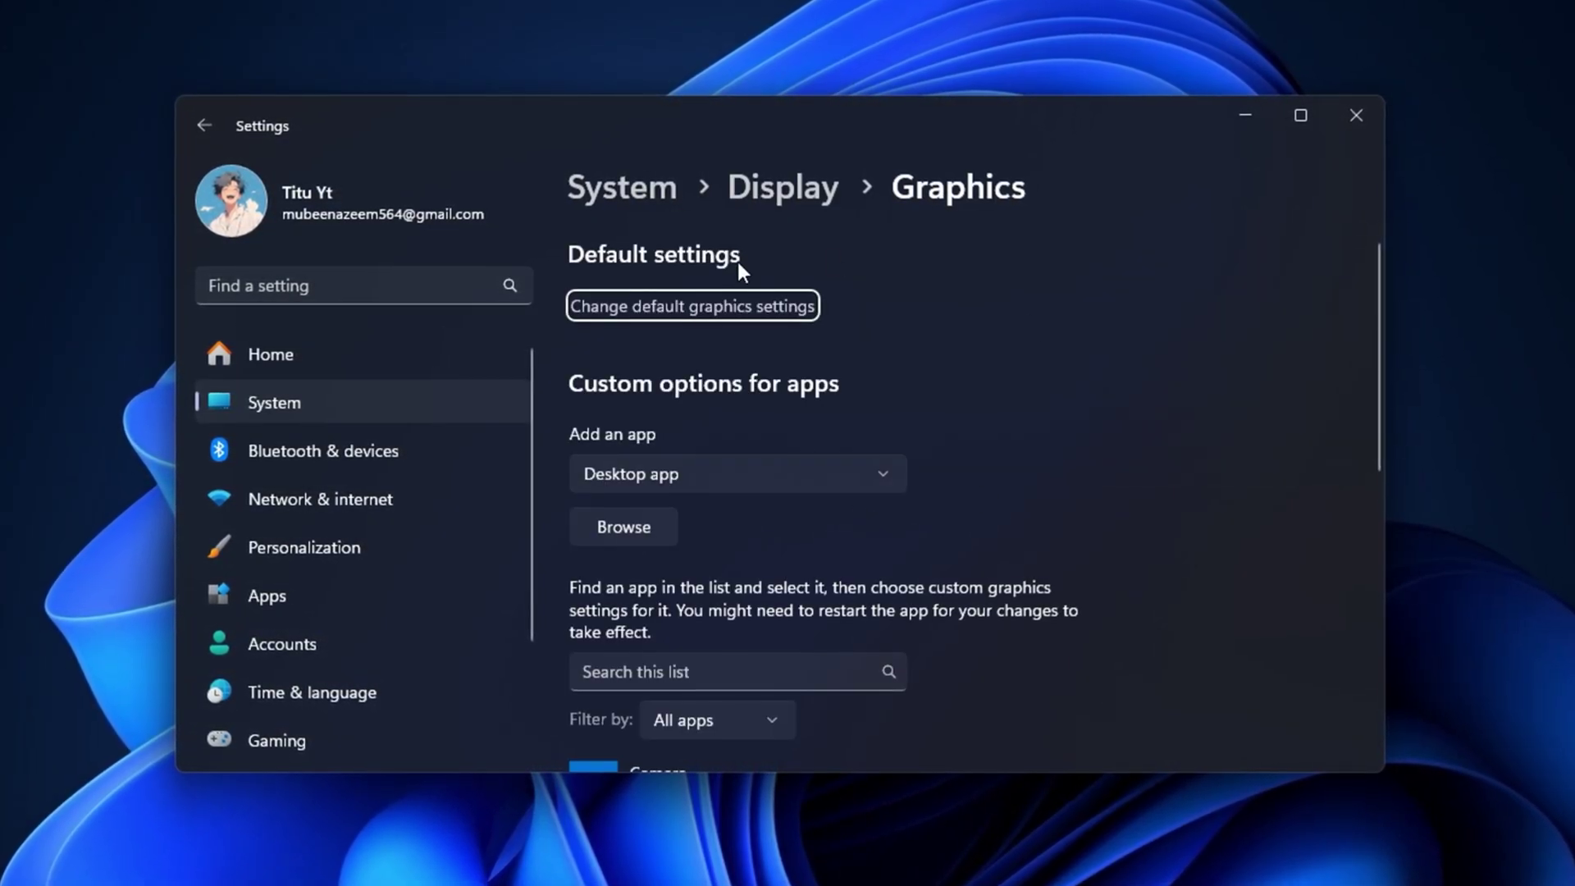
{"action": "left_click", "coordinate": [684, 306]}
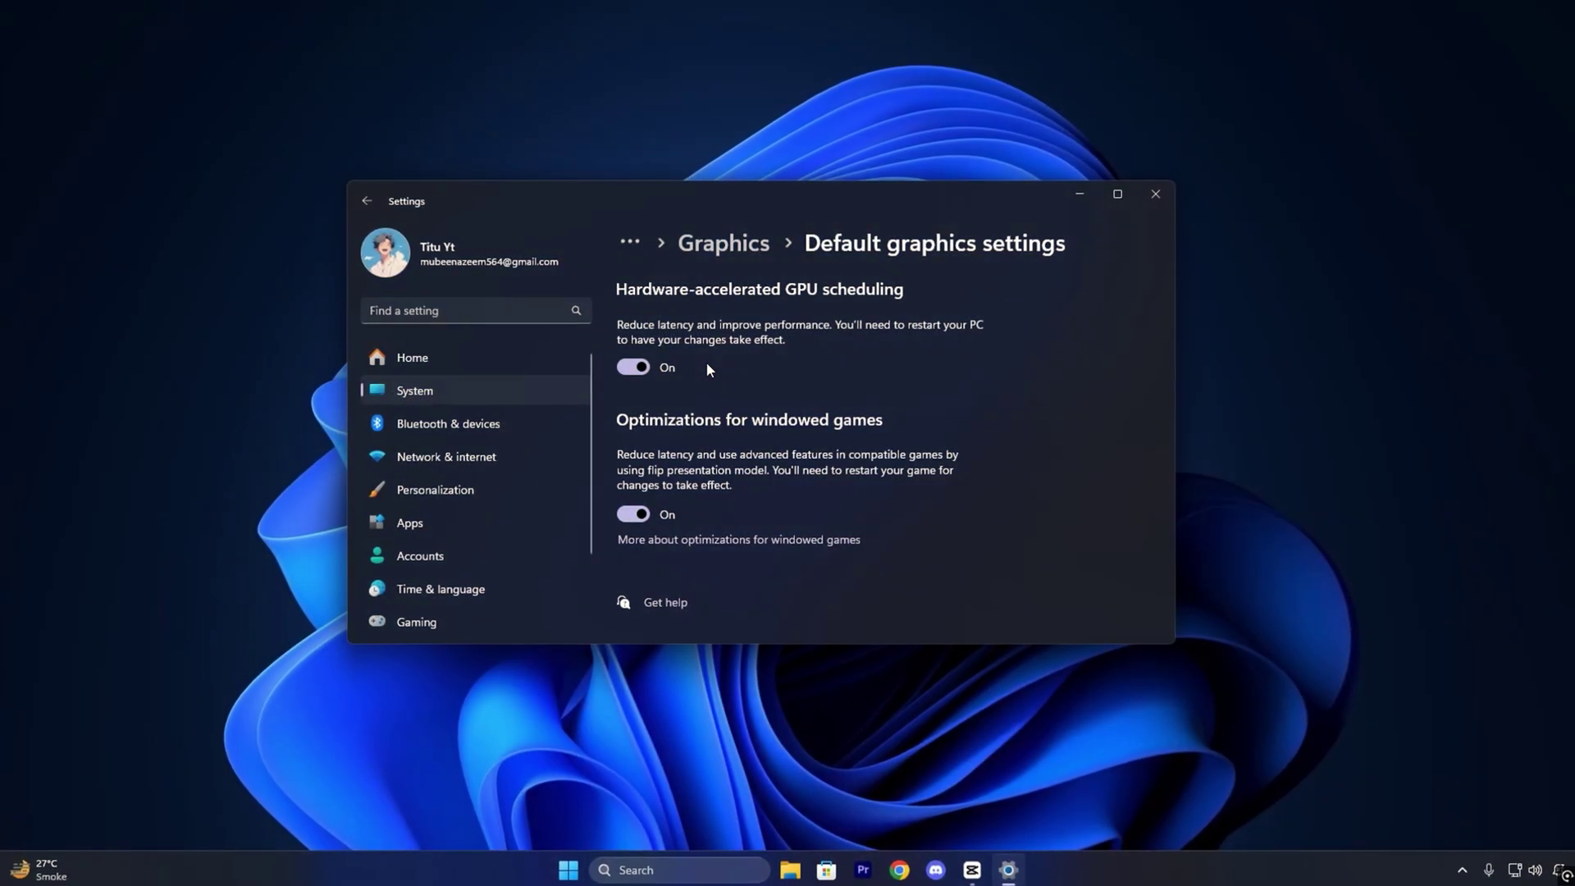
{"action": "key", "text": "alt+Left"}
{"action": "scroll", "coordinate": [771, 508], "scroll_direction": "down", "scroll_amount": 2}
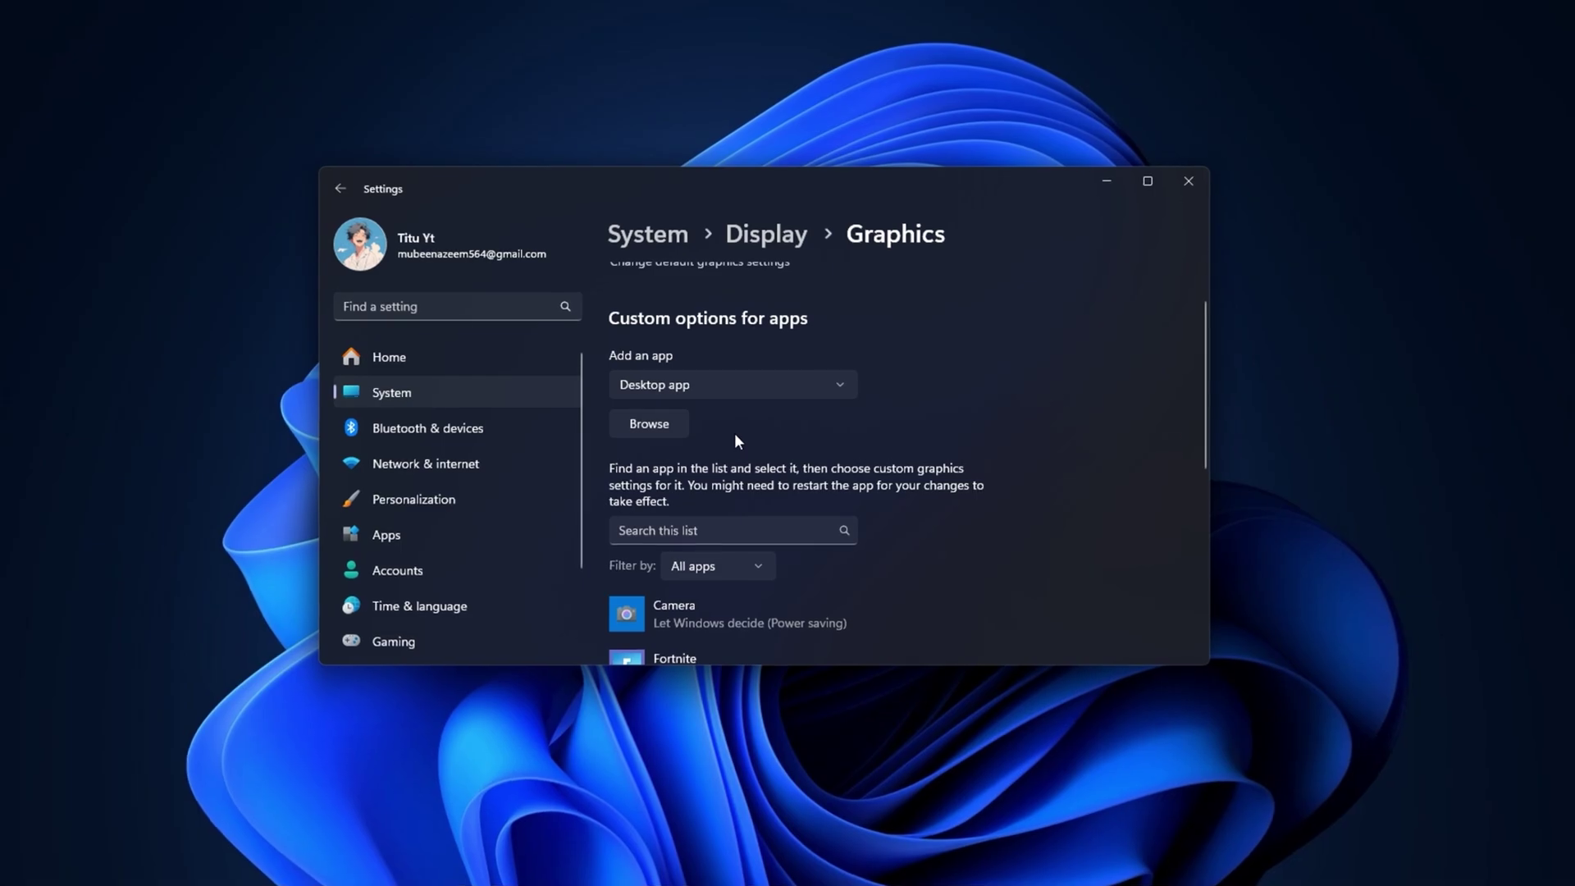
Add FortniteClient-Win64-Shipping from D:\Fortnite\FortniteGame\Binaries\Win64 to the custom graphics apps.
{"action": "left_click", "coordinate": [648, 428]}
{"action": "left_click", "coordinate": [398, 433]}
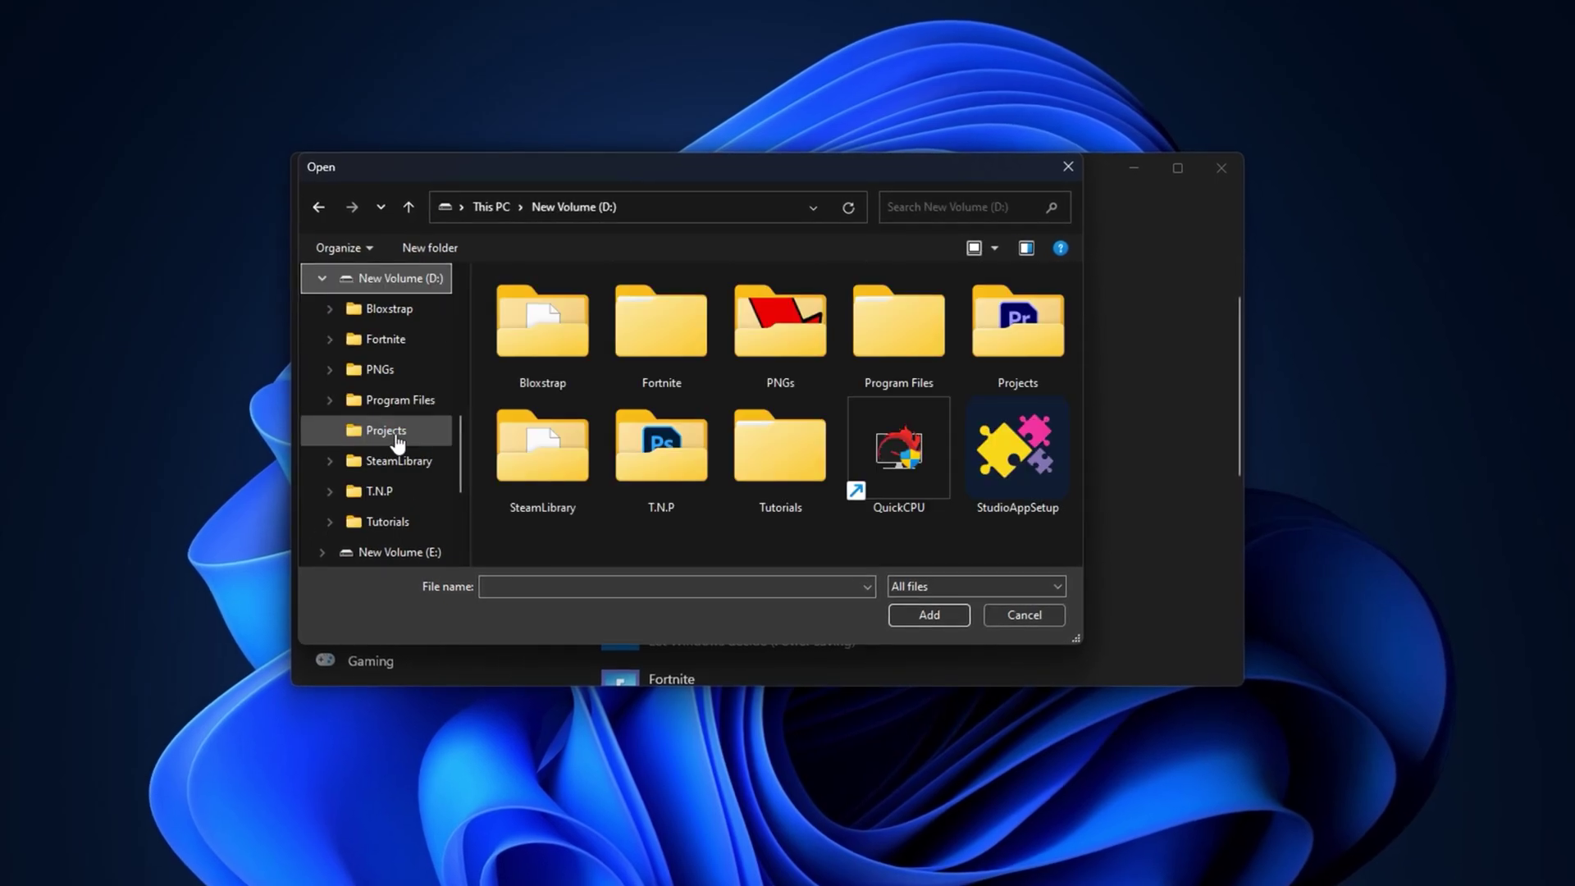
{"action": "double_click", "coordinate": [696, 294]}
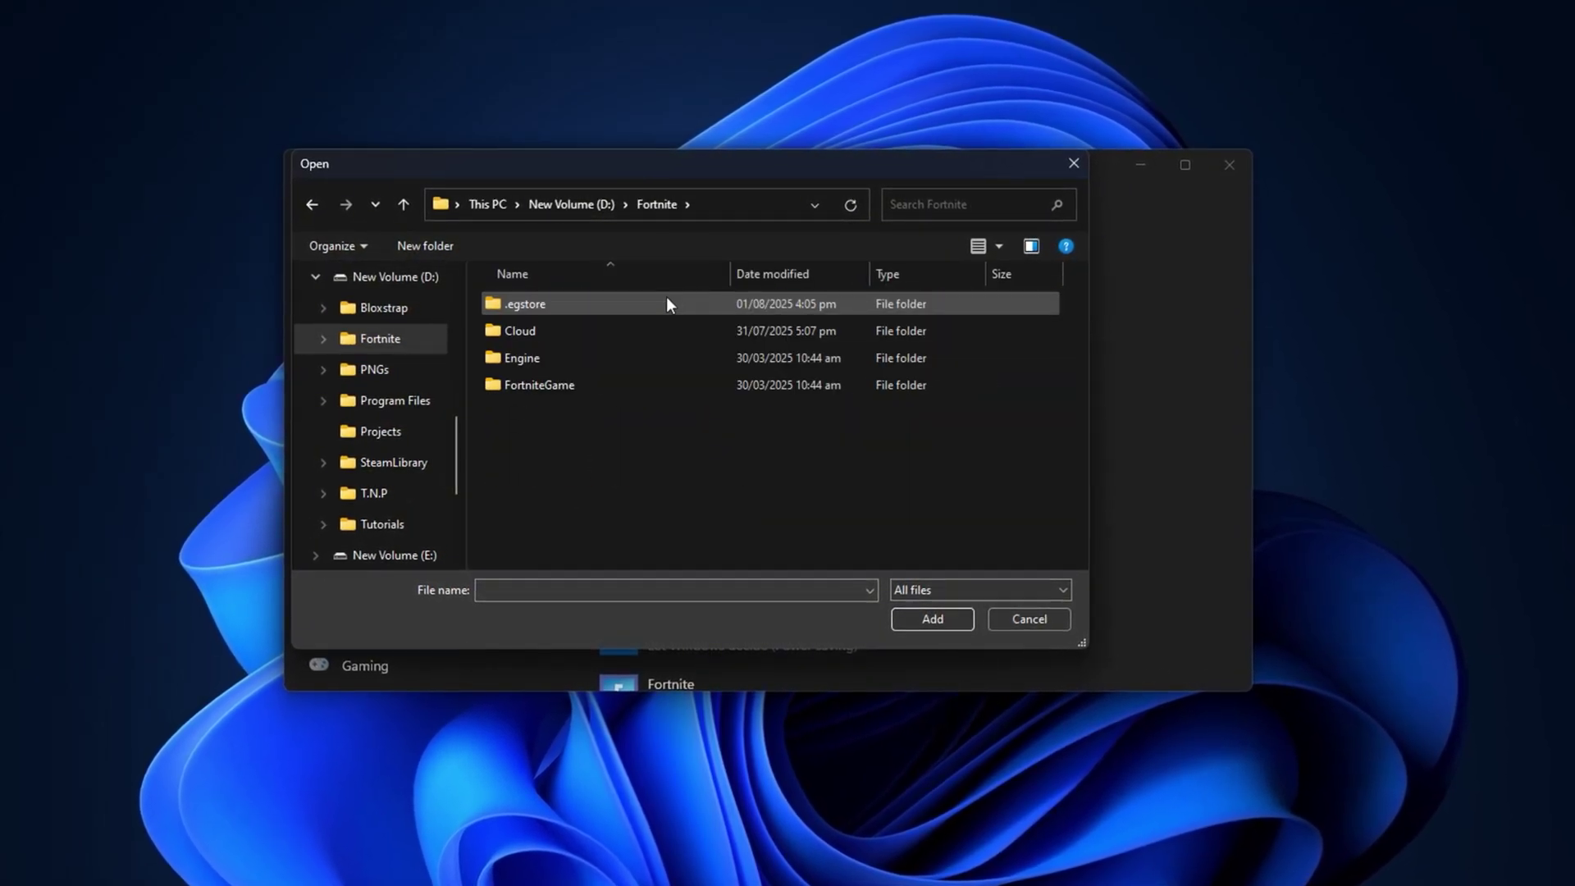
{"action": "double_click", "coordinate": [570, 385]}
{"action": "double_click", "coordinate": [556, 303]}
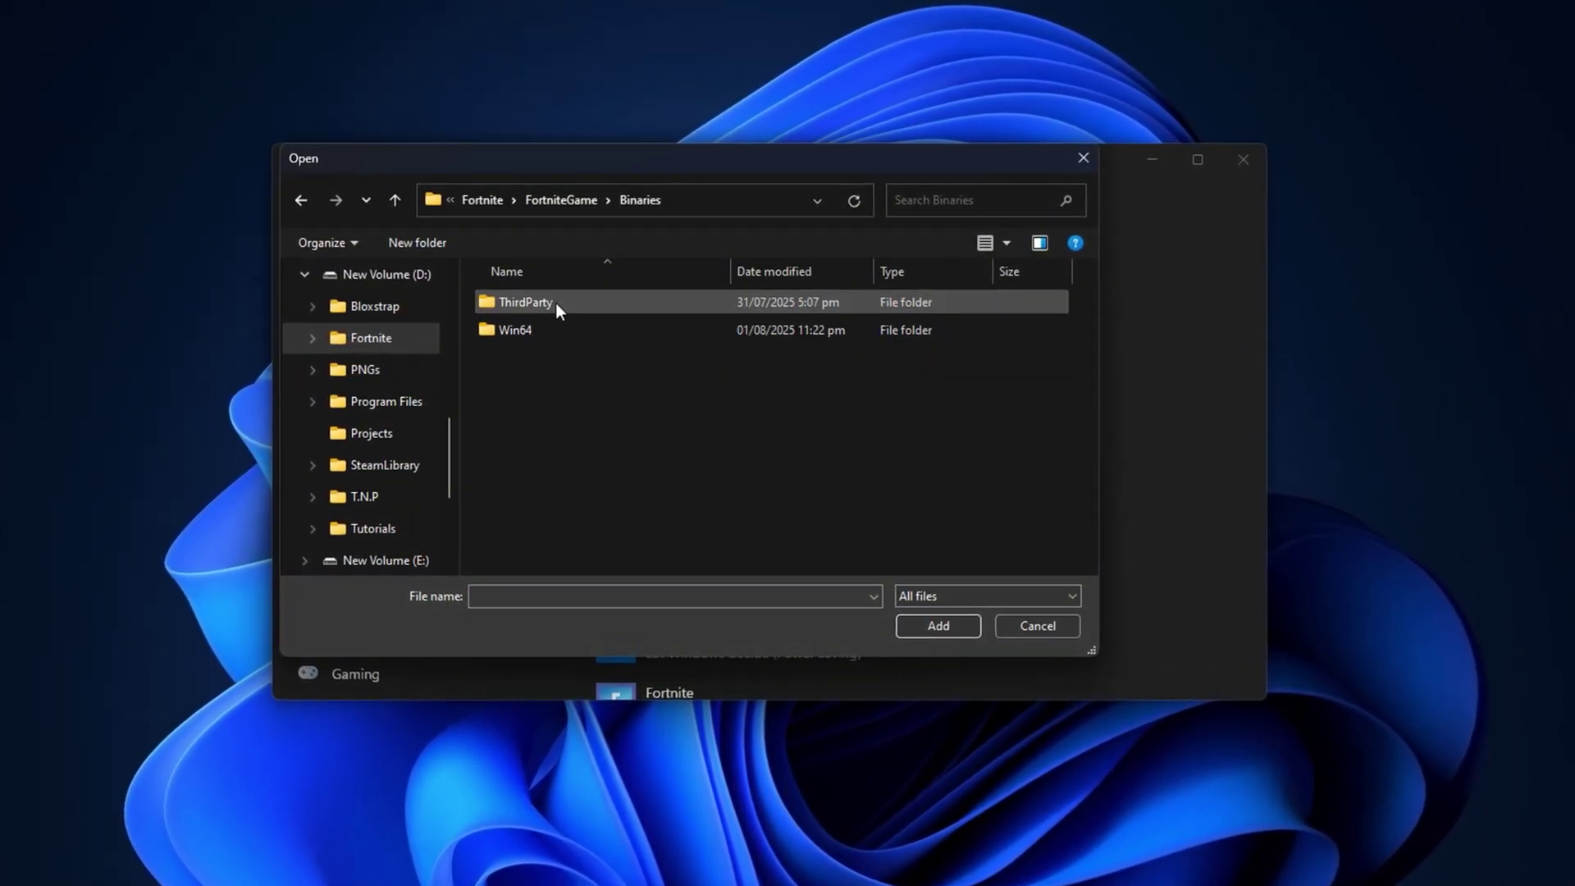
{"action": "double_click", "coordinate": [539, 323]}
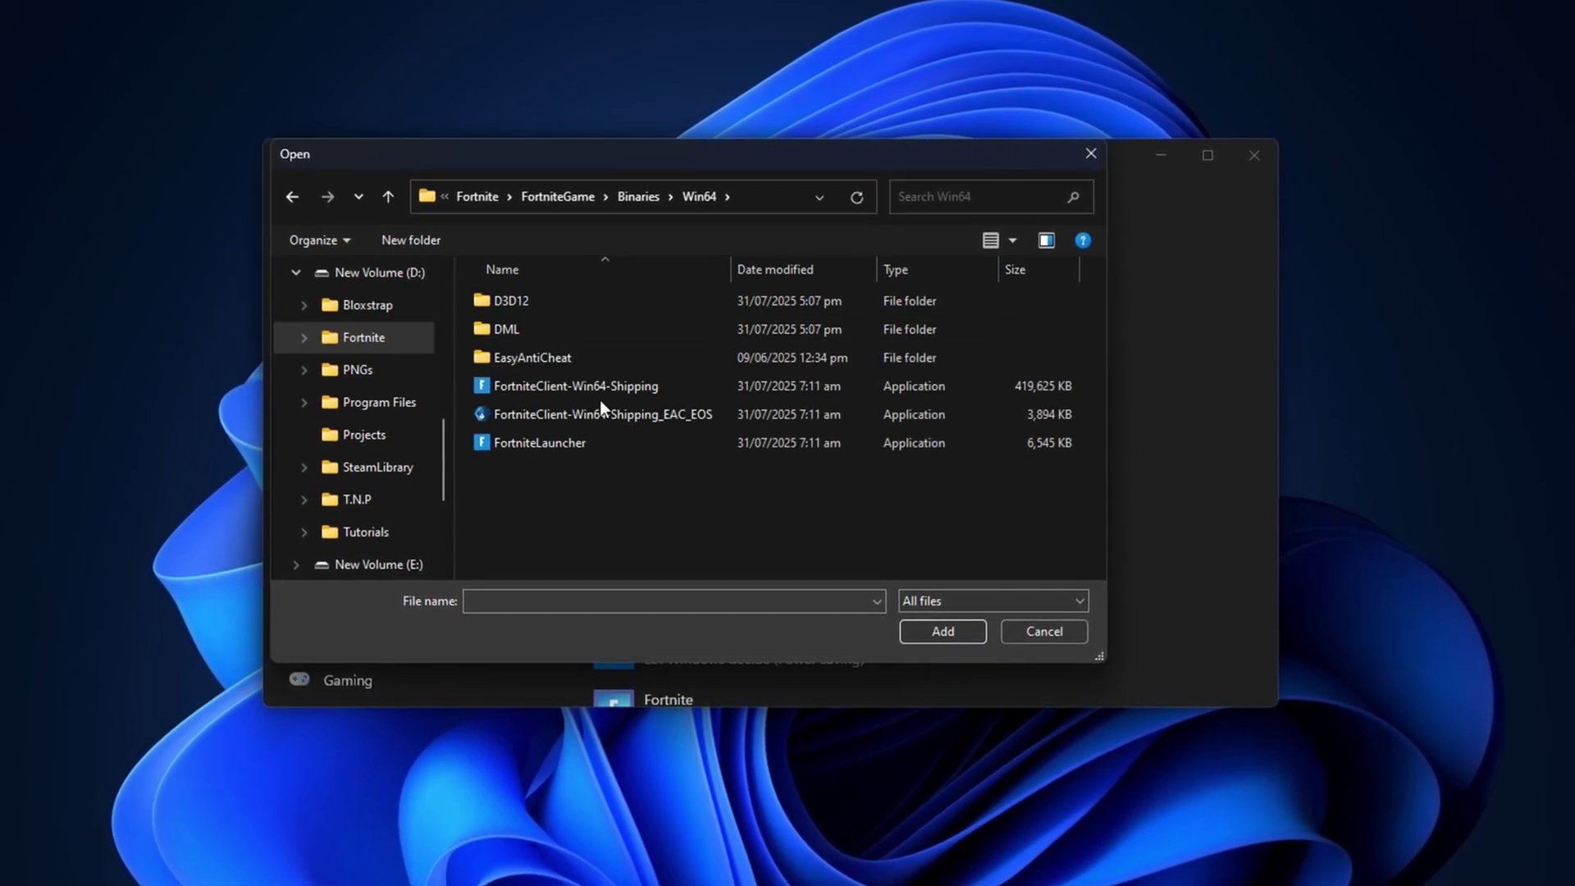
{"action": "left_click", "coordinate": [632, 387]}
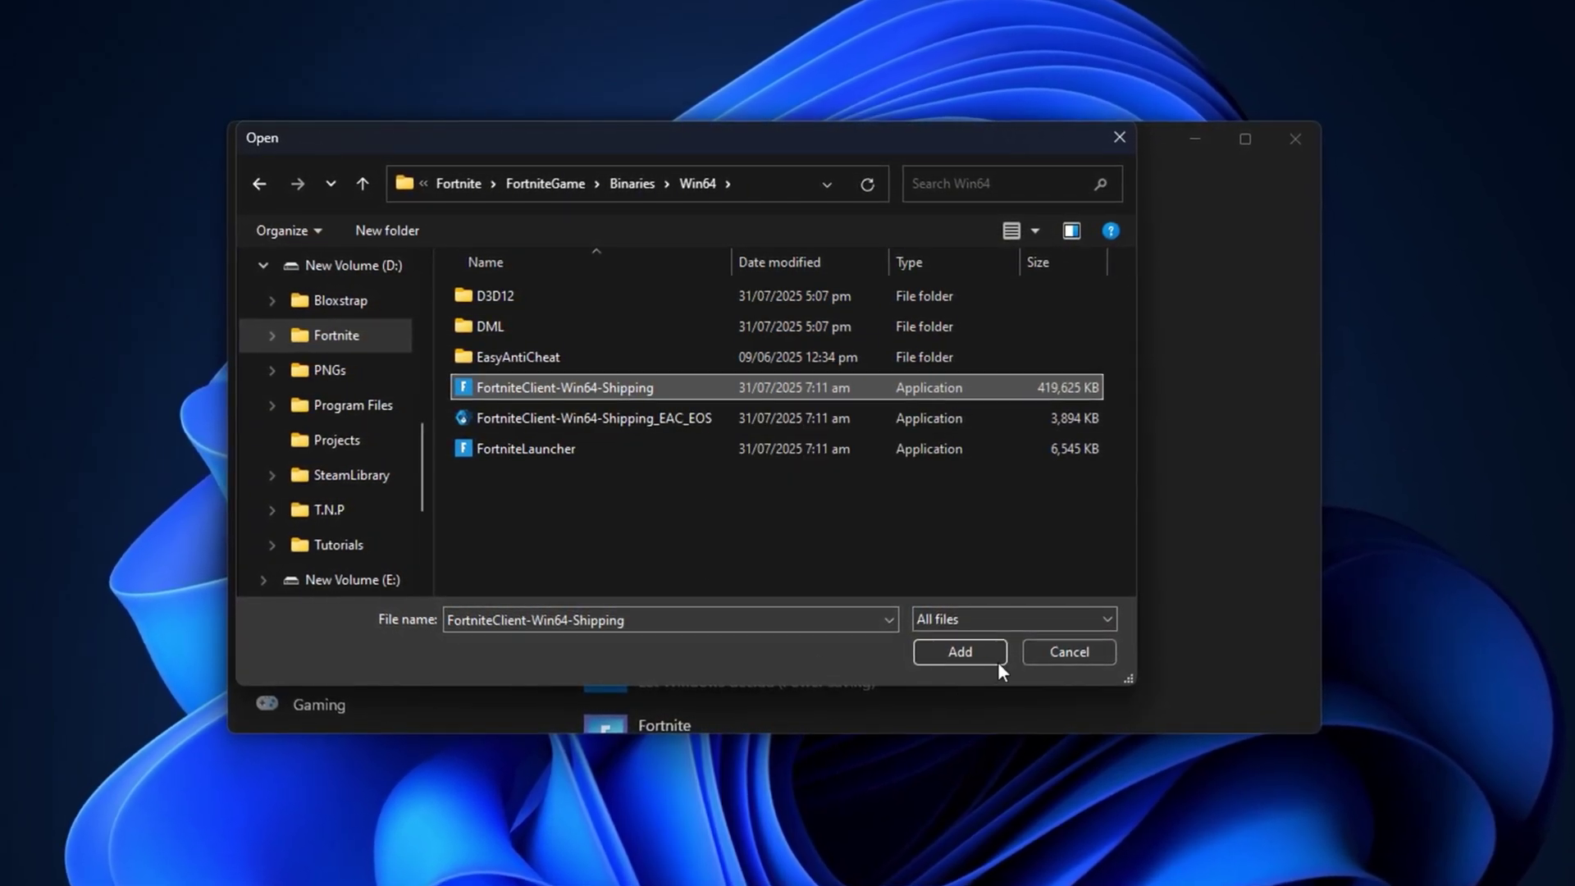
{"action": "left_click", "coordinate": [1068, 658]}
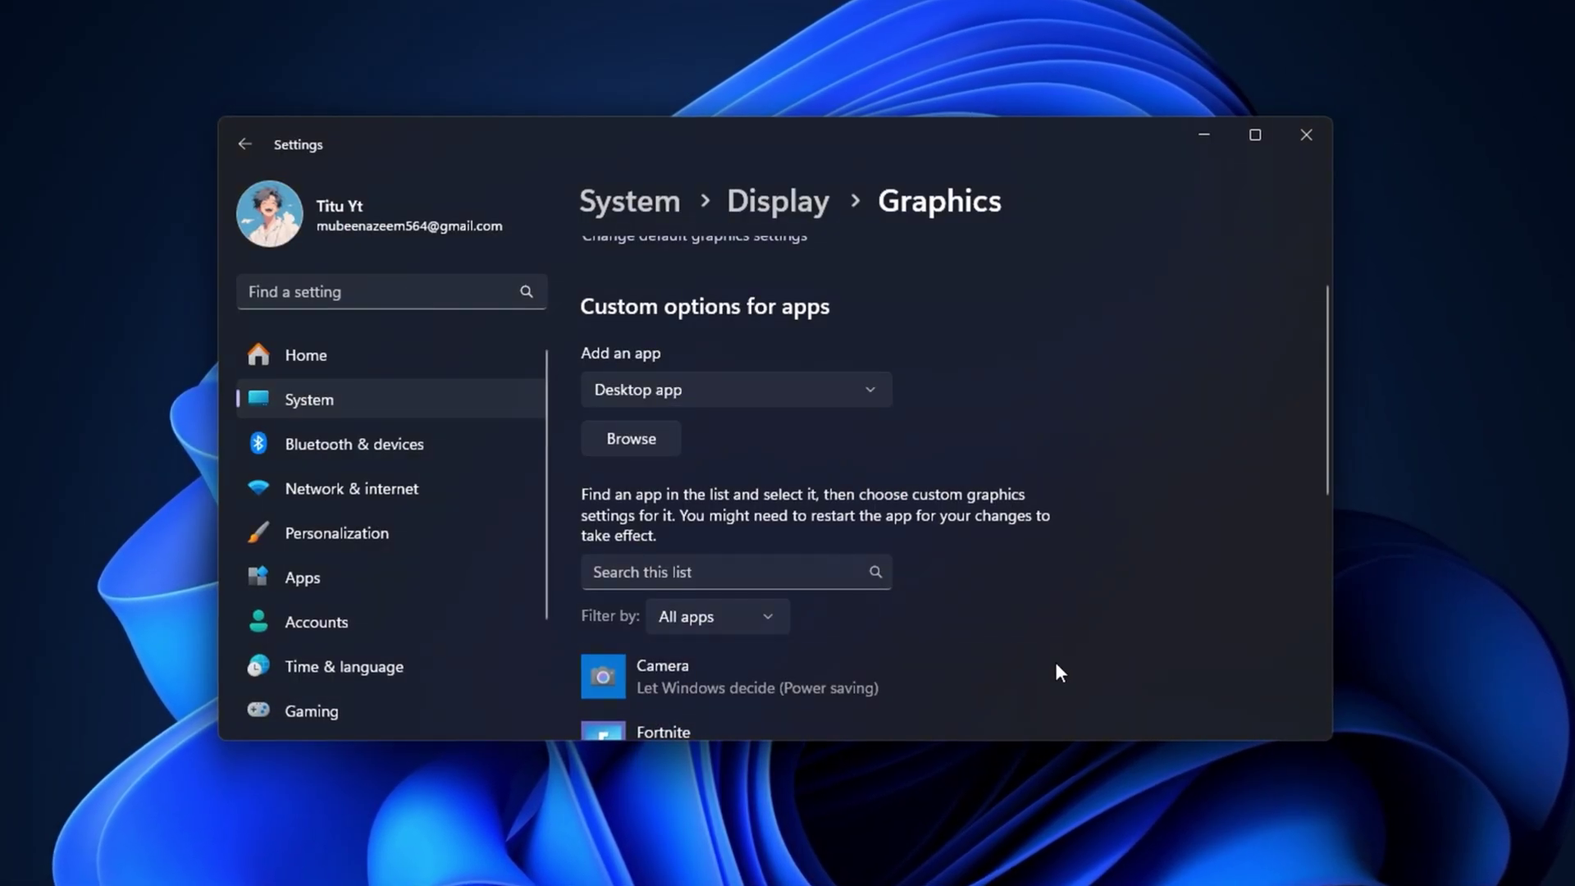
Open Fortnite's graphics options, set to High performance on the GTX 1050 Ti.
{"action": "scroll", "coordinate": [953, 630], "scroll_direction": "down", "scroll_amount": 5}
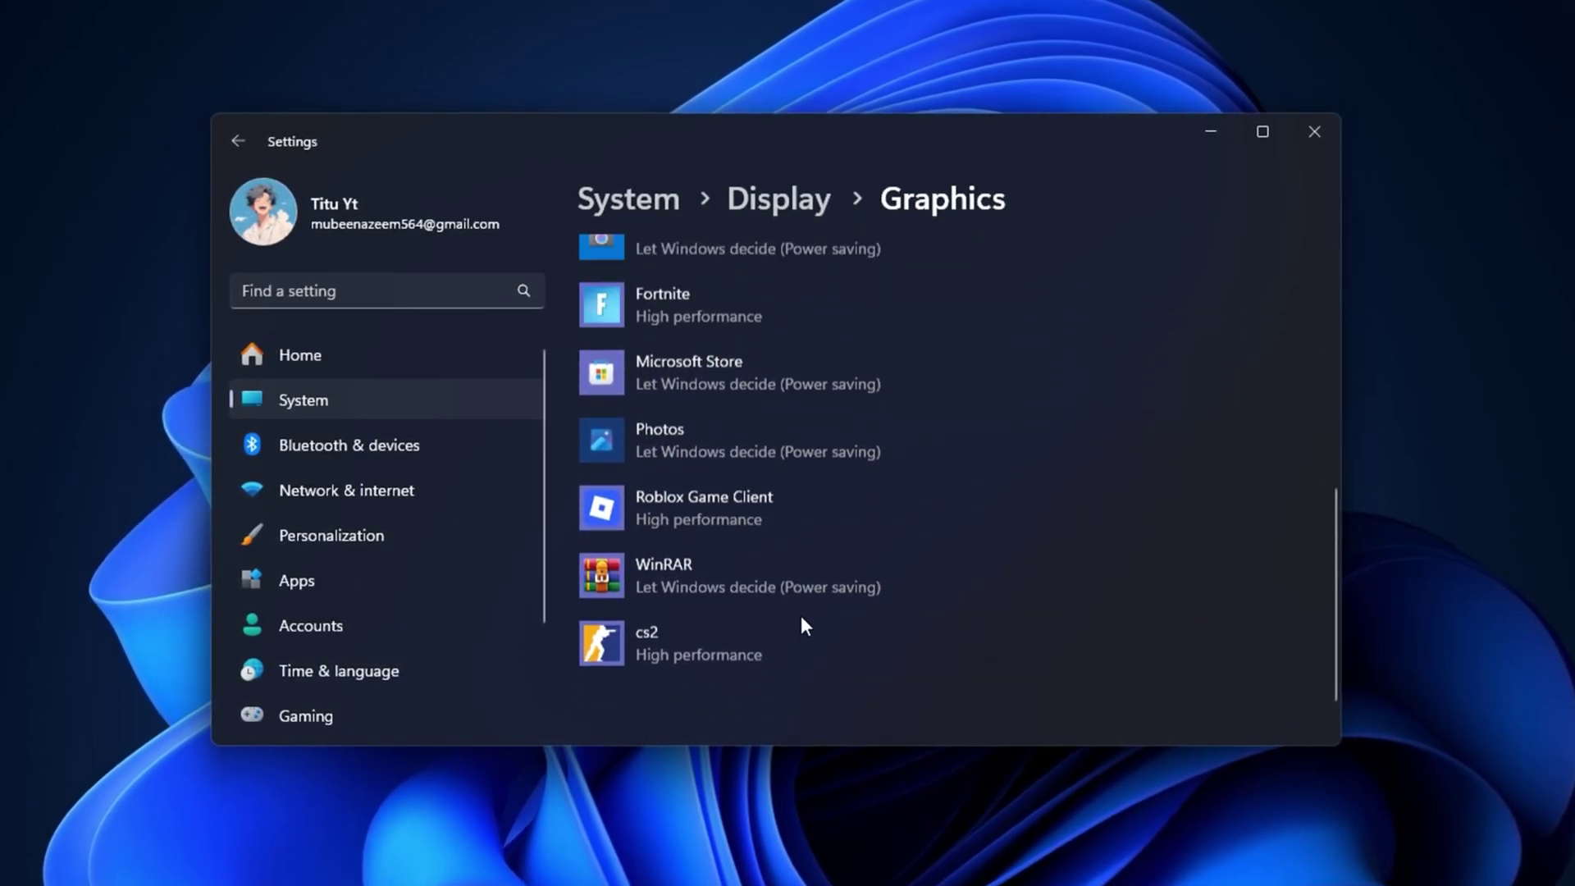
{"action": "scroll", "coordinate": [801, 615], "scroll_direction": "up", "scroll_amount": 2}
{"action": "left_click", "coordinate": [759, 460]}
{"action": "left_click", "coordinate": [909, 555]}
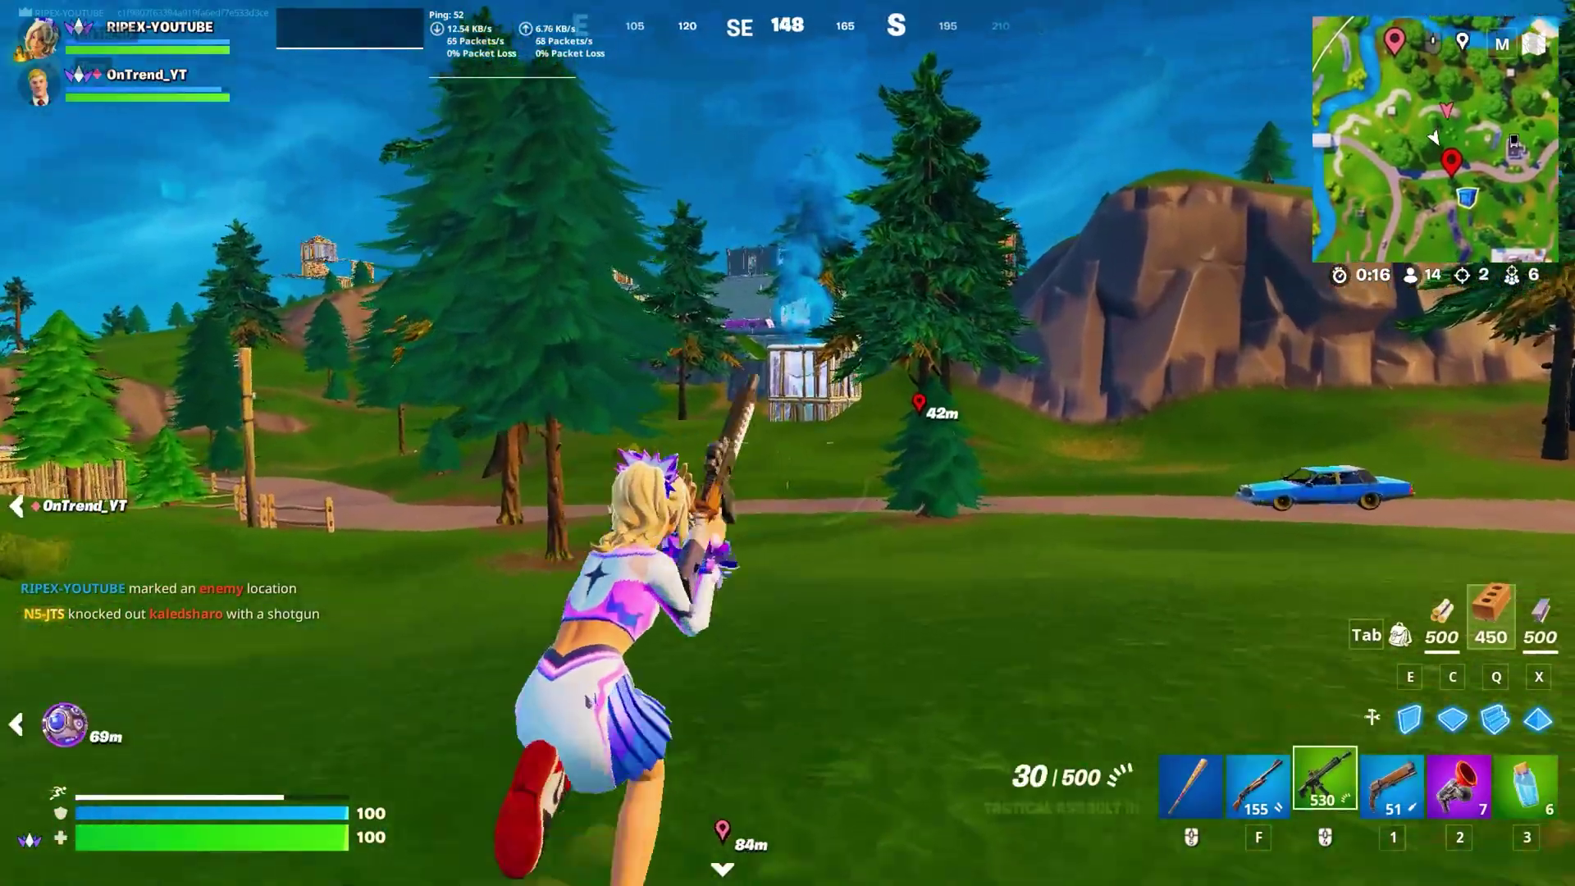
Aim down the rifle scope and keep firing at the wooden build.
{"action": "right_click", "coordinate": [787, 443]}
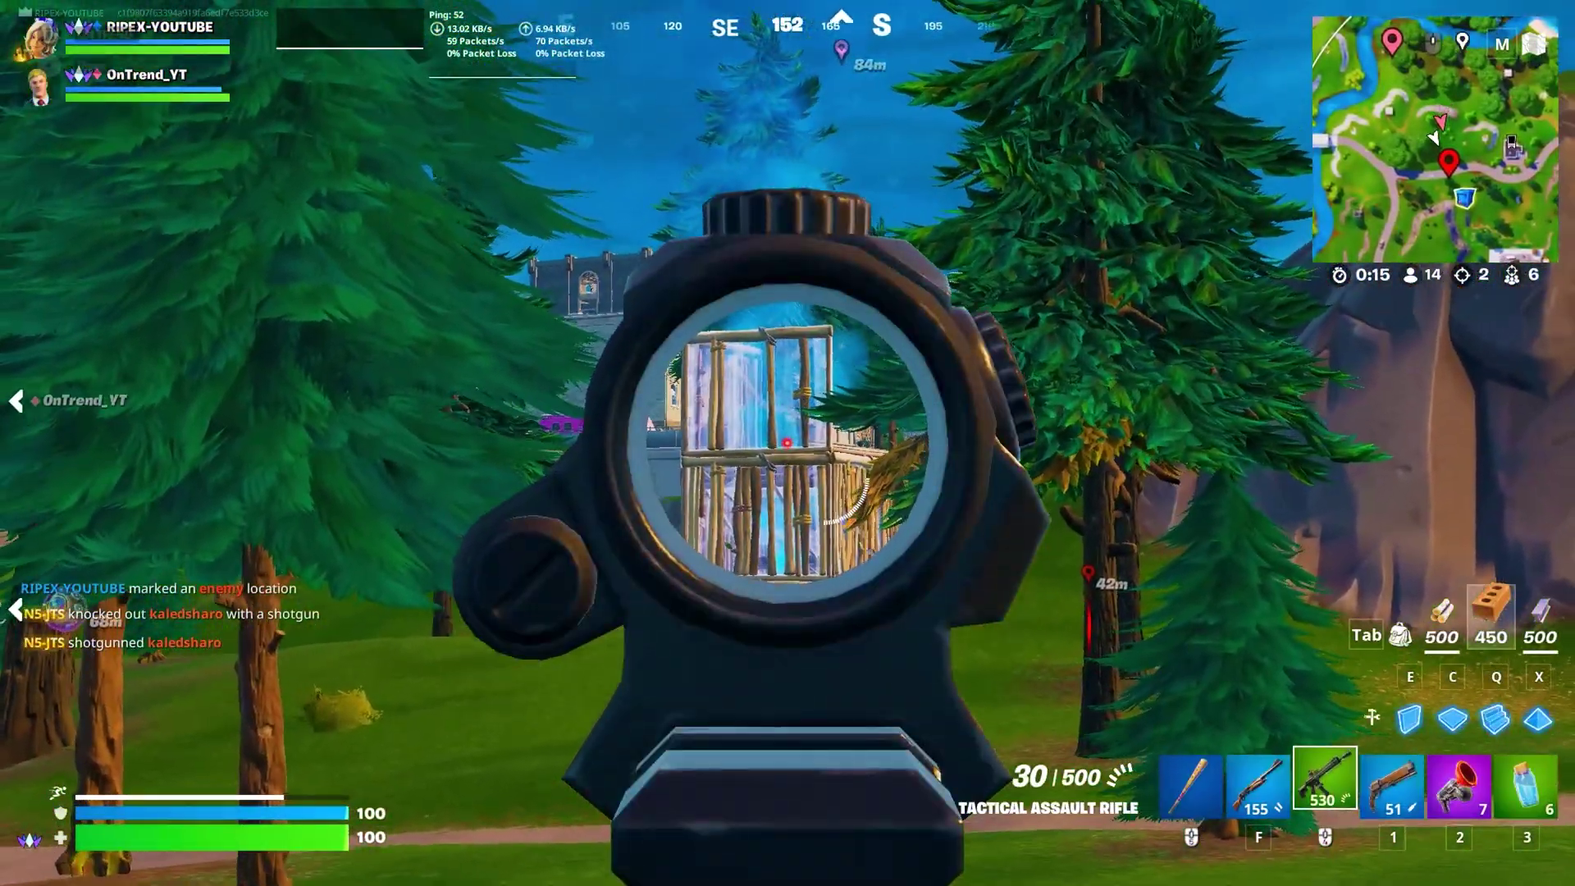
{"action": "left_click", "coordinate": [788, 443]}
{"action": "left_click", "coordinate": [787, 443]}
{"action": "left_click_drag", "start_coordinate": [787, 443], "coordinate": [787, 443]}
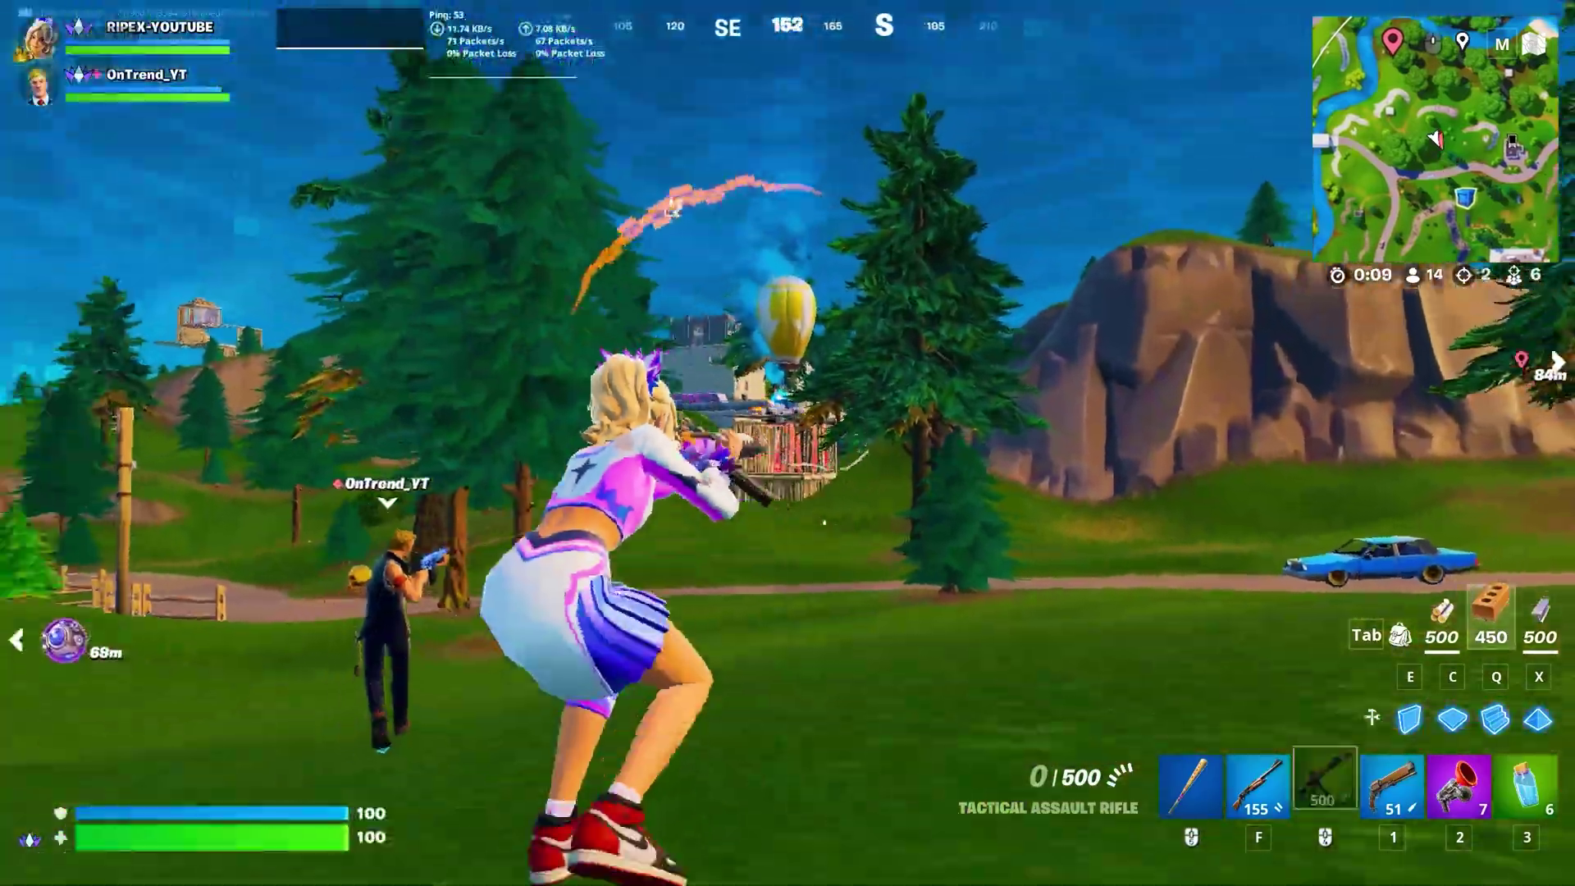
Swap weapons and place brick walls and stairs to climb upward.
{"action": "key", "text": "1"}
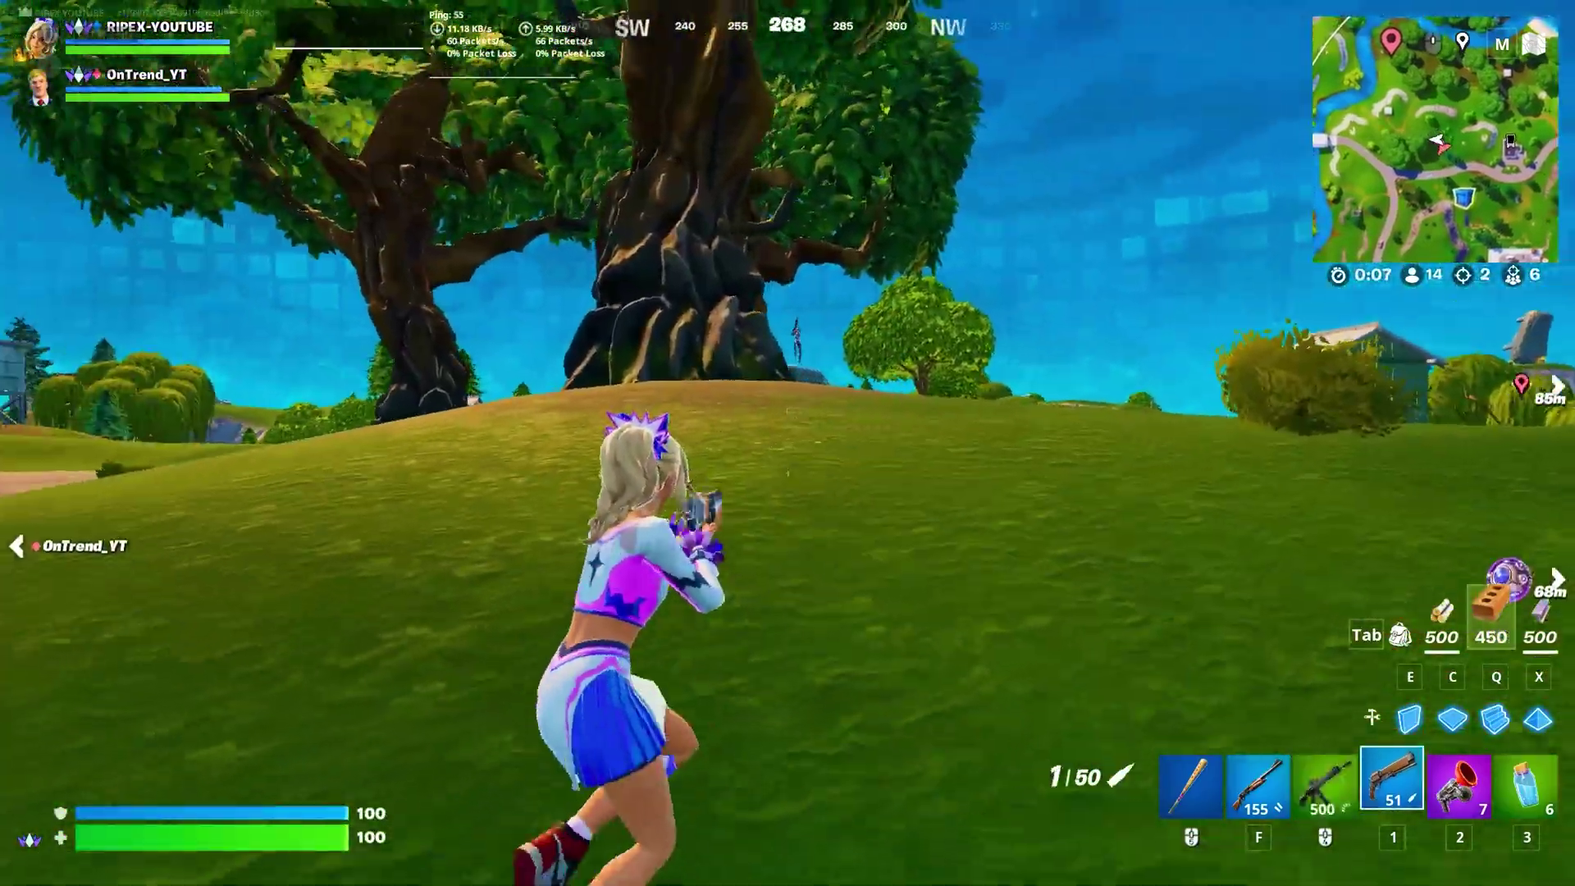
{"action": "key", "text": "e"}
{"action": "left_click", "coordinate": [787, 443]}
{"action": "key", "text": "f"}
{"action": "key", "text": "q"}
{"action": "left_click", "coordinate": [788, 443]}
{"action": "key", "text": "1"}
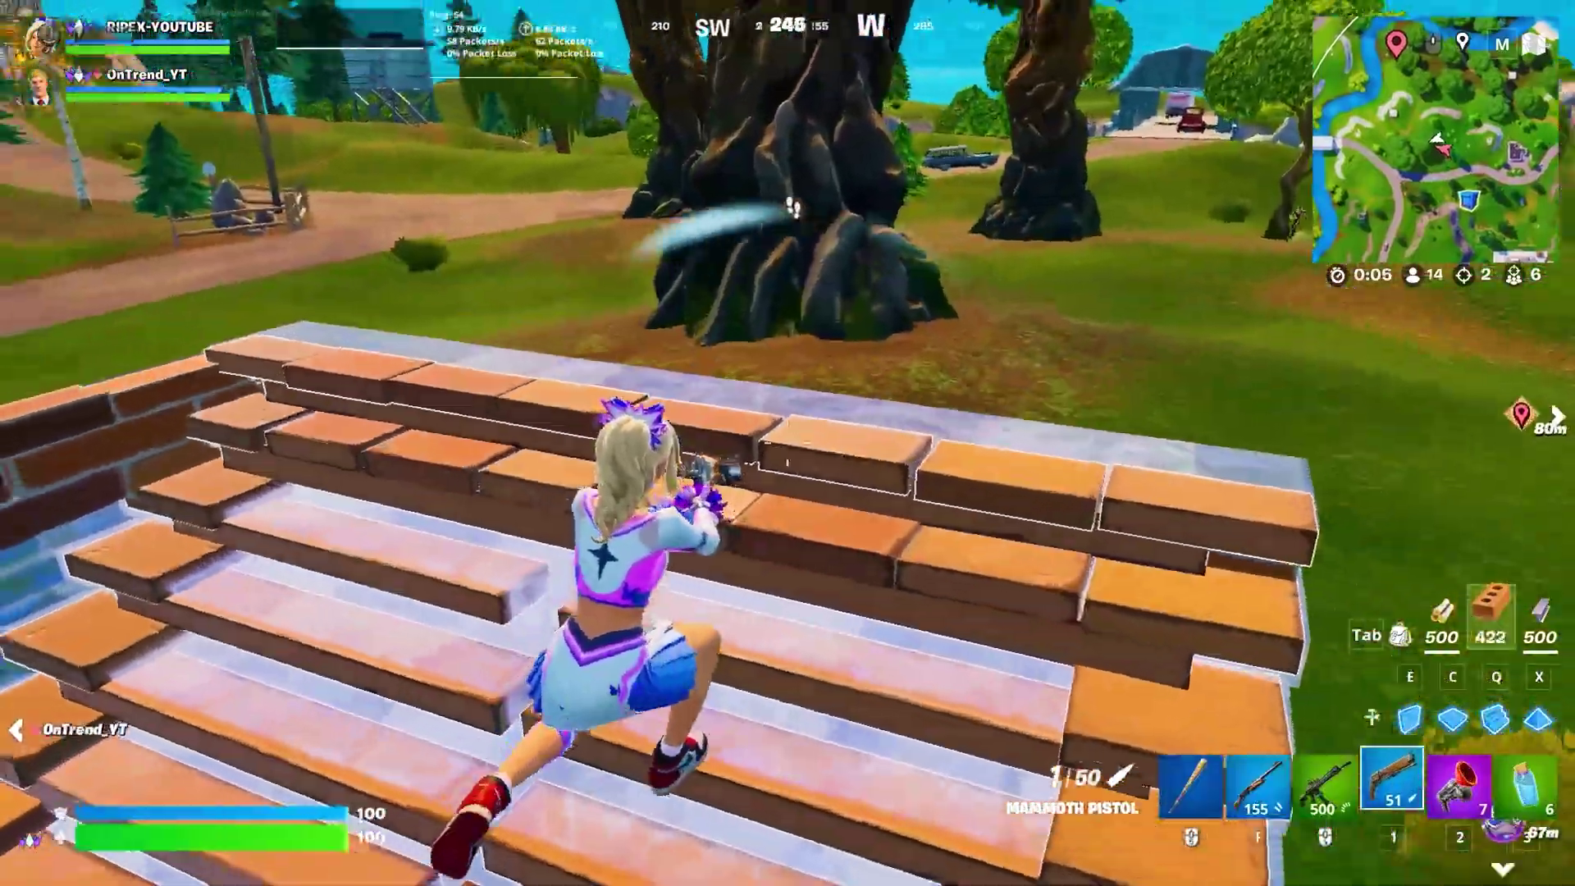
{"action": "key", "text": "q"}
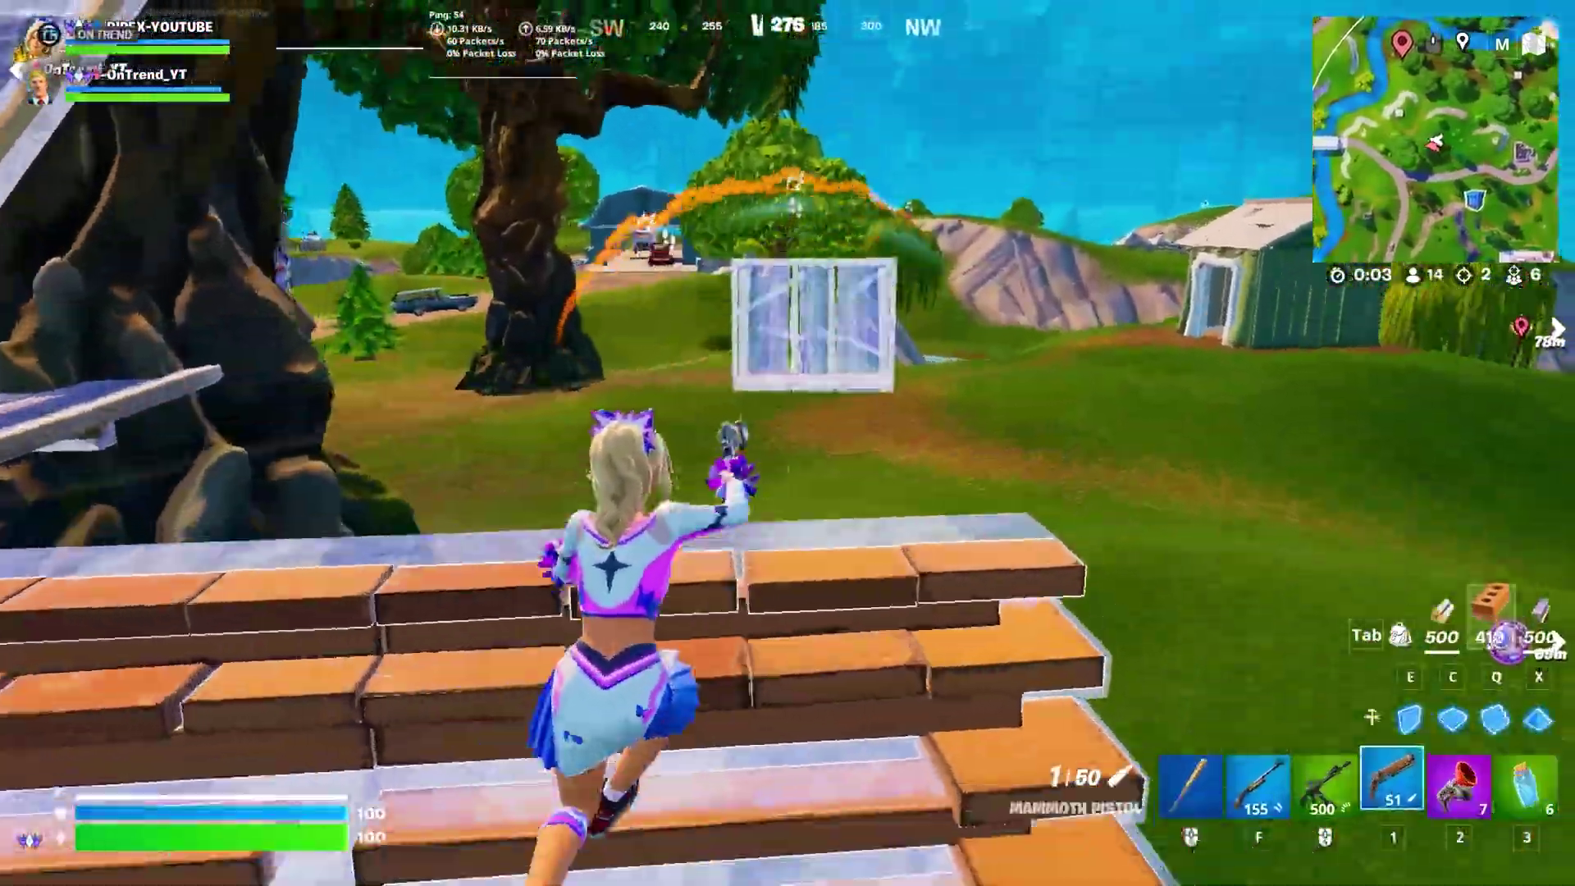
{"action": "left_click", "coordinate": [788, 443]}
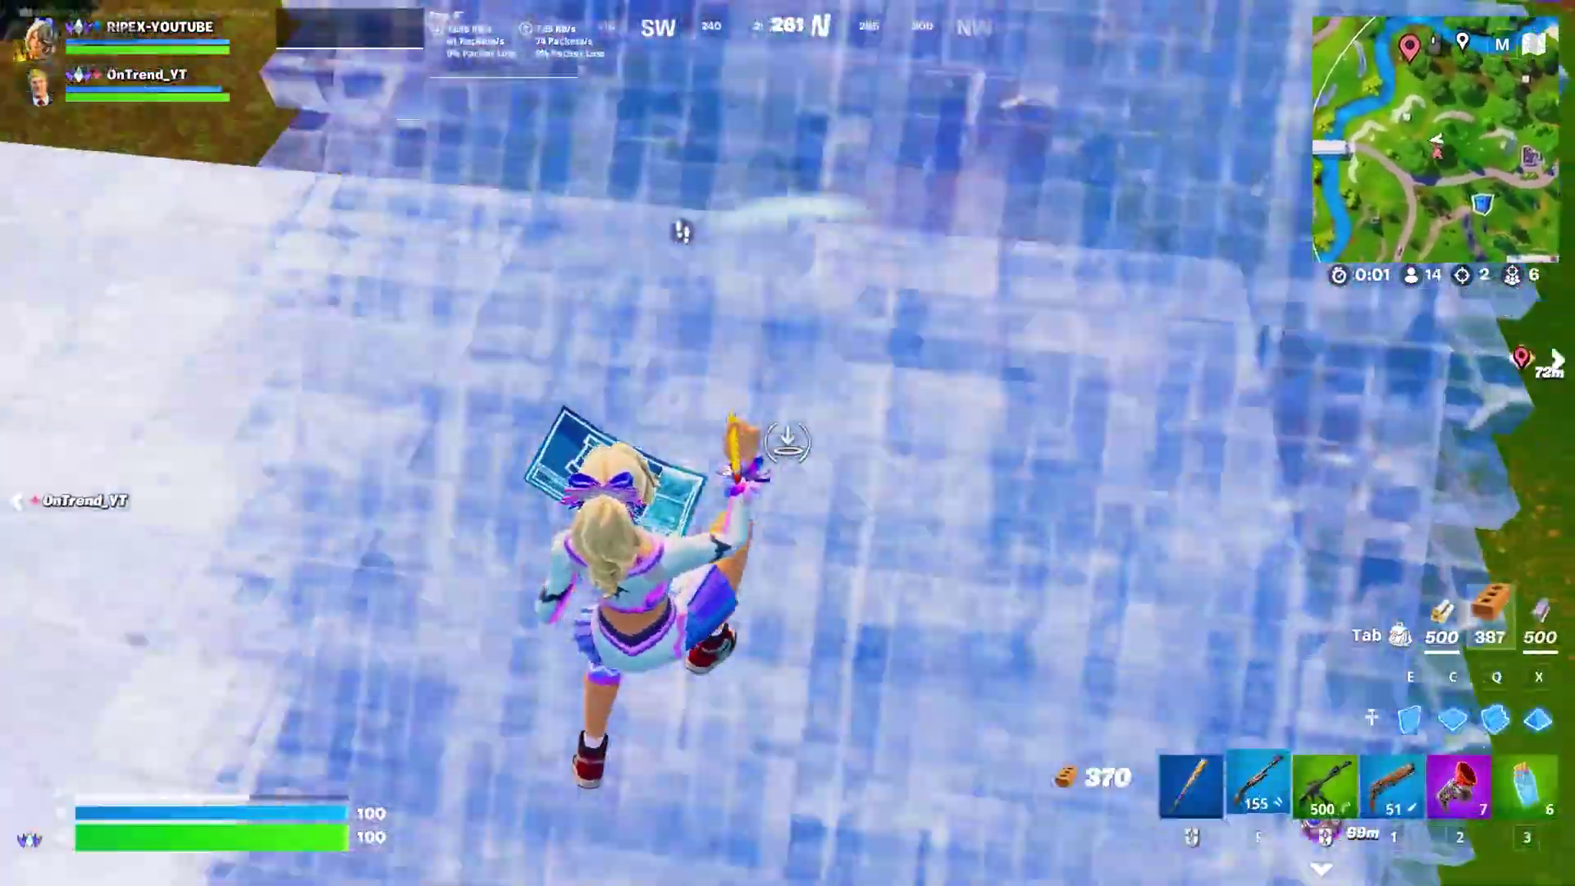